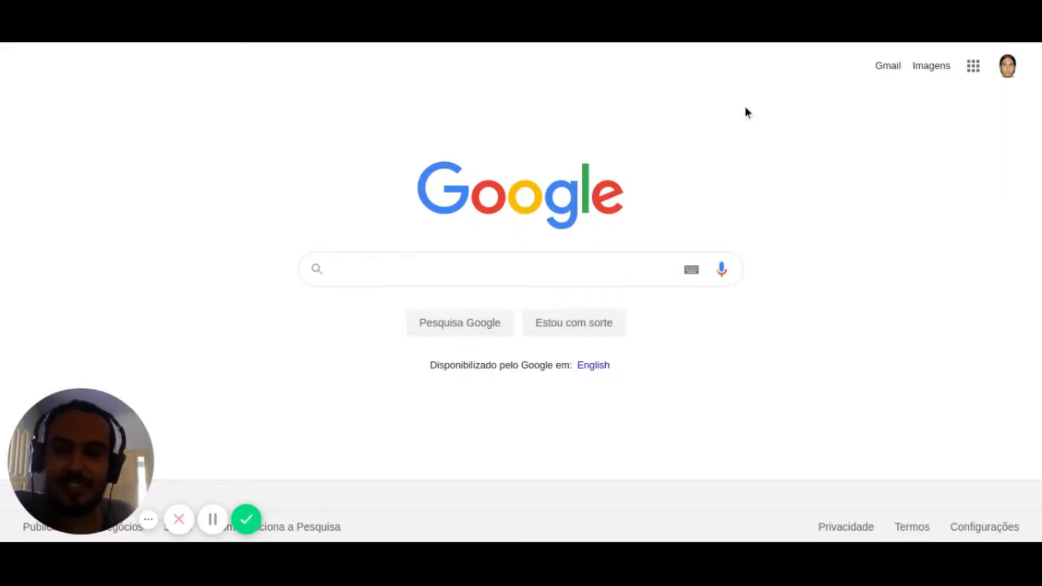
Search Google for gradepen and open the Gradepen website from the results.
{"action": "left_click", "coordinate": [521, 261]}
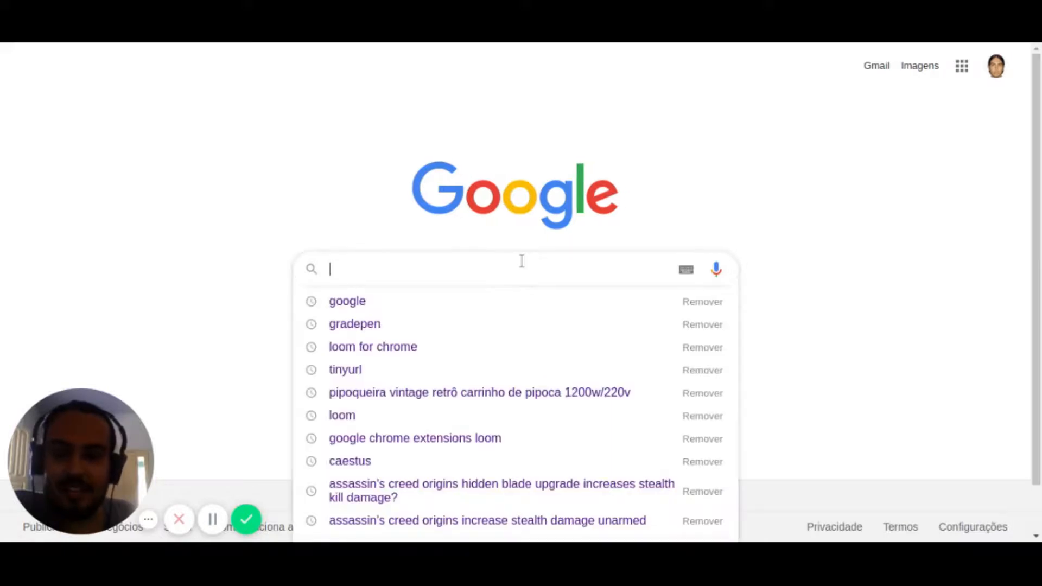
{"action": "left_click", "coordinate": [367, 326]}
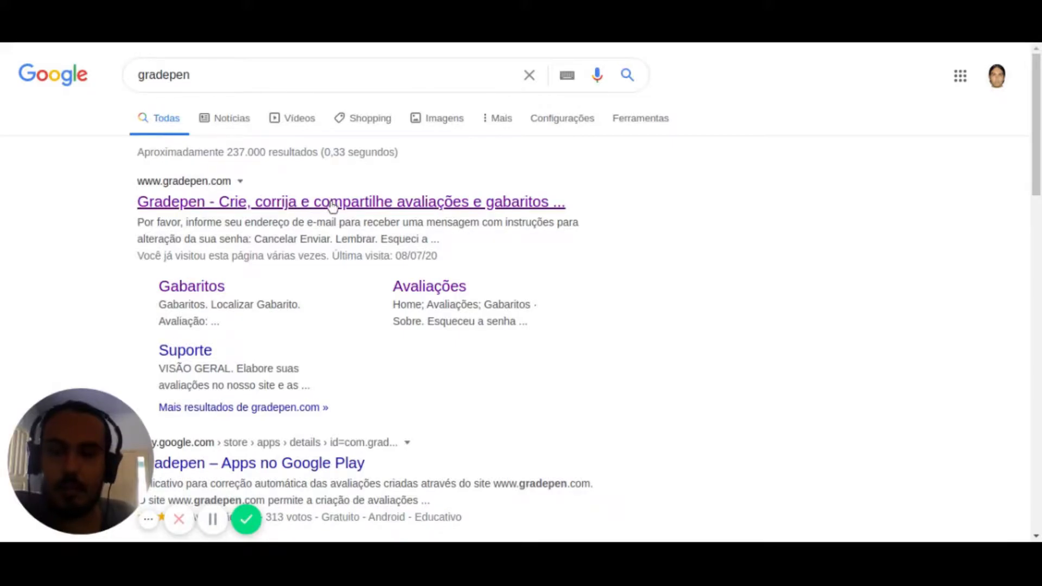
{"action": "left_click", "coordinate": [437, 204]}
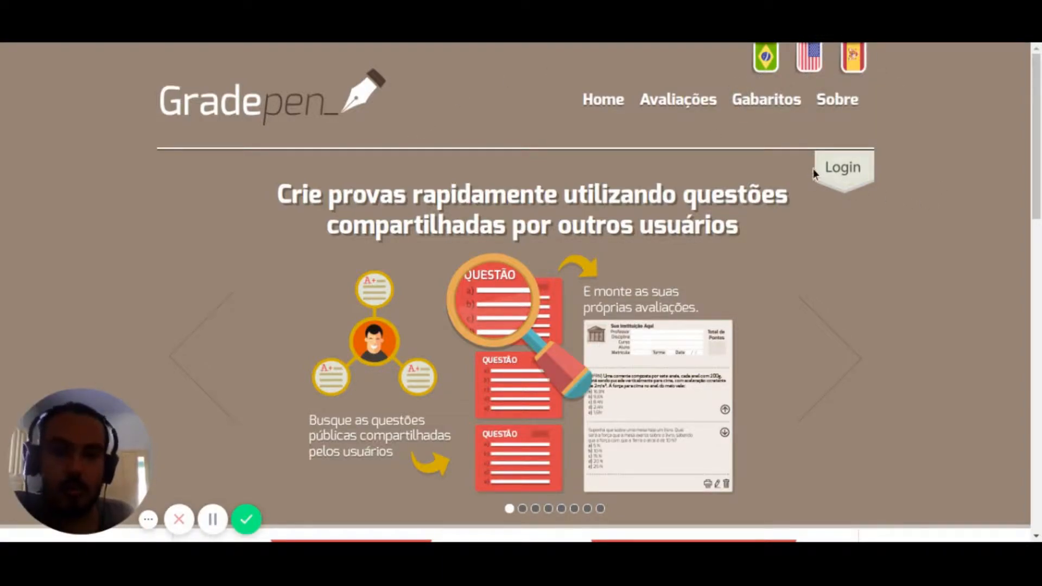
Log in to the Gradepen account.
{"action": "left_click", "coordinate": [855, 172]}
{"action": "left_click", "coordinate": [545, 187]}
{"action": "left_click", "coordinate": [533, 296]}
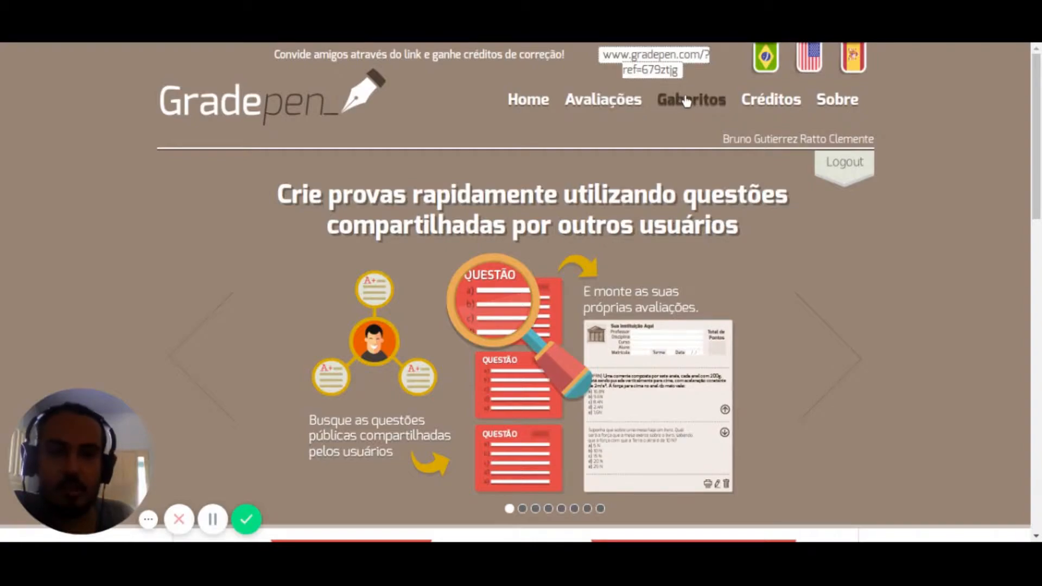
Go to Avaliações, look through the list of previous evaluations, and open Recuperação Redes I - 2019/02.
{"action": "left_click", "coordinate": [598, 104]}
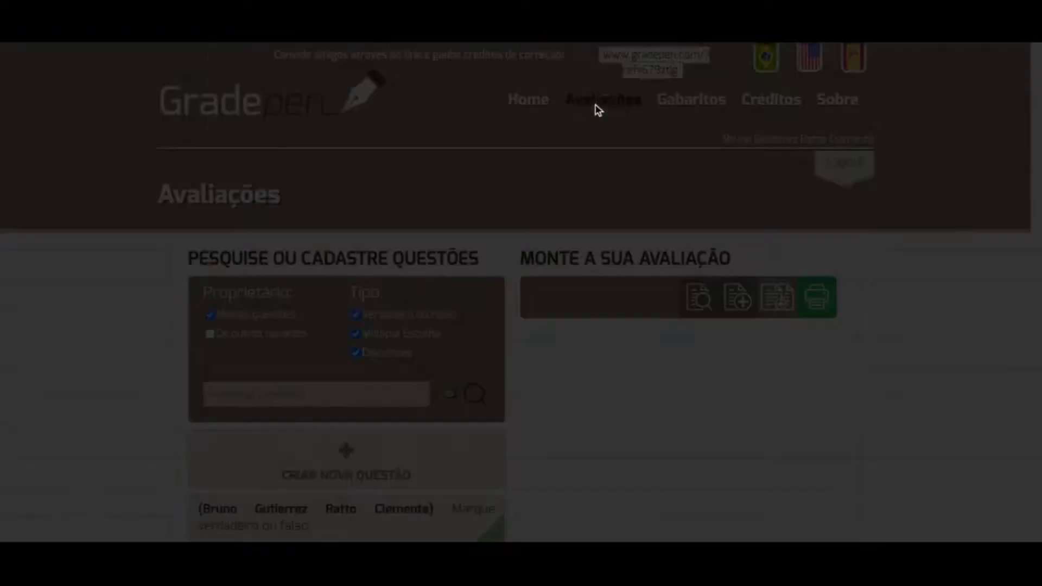
{"action": "scroll", "coordinate": [535, 215], "scroll_direction": "down", "scroll_amount": 3}
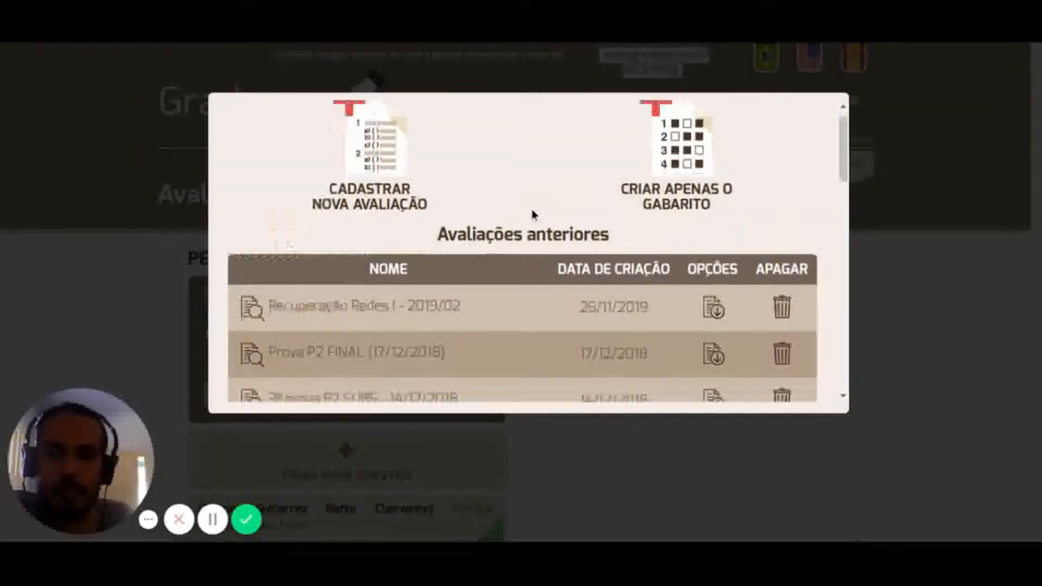
{"action": "left_click_drag", "start_coordinate": [579, 170], "coordinate": [652, 174]}
{"action": "left_click", "coordinate": [643, 171]}
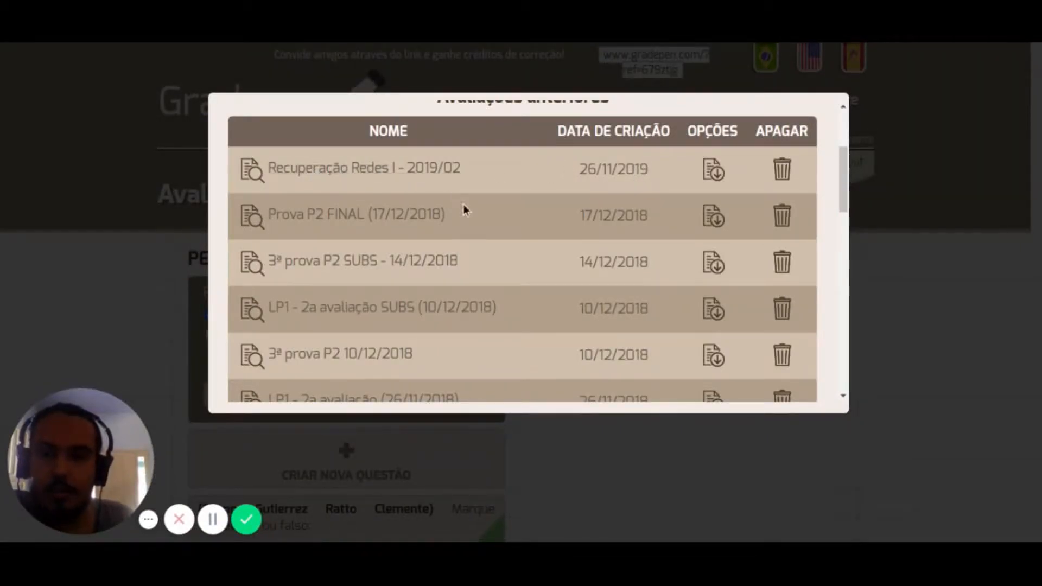
{"action": "scroll", "coordinate": [462, 195], "scroll_direction": "down", "scroll_amount": 2}
{"action": "scroll", "coordinate": [480, 164], "scroll_direction": "down", "scroll_amount": 1}
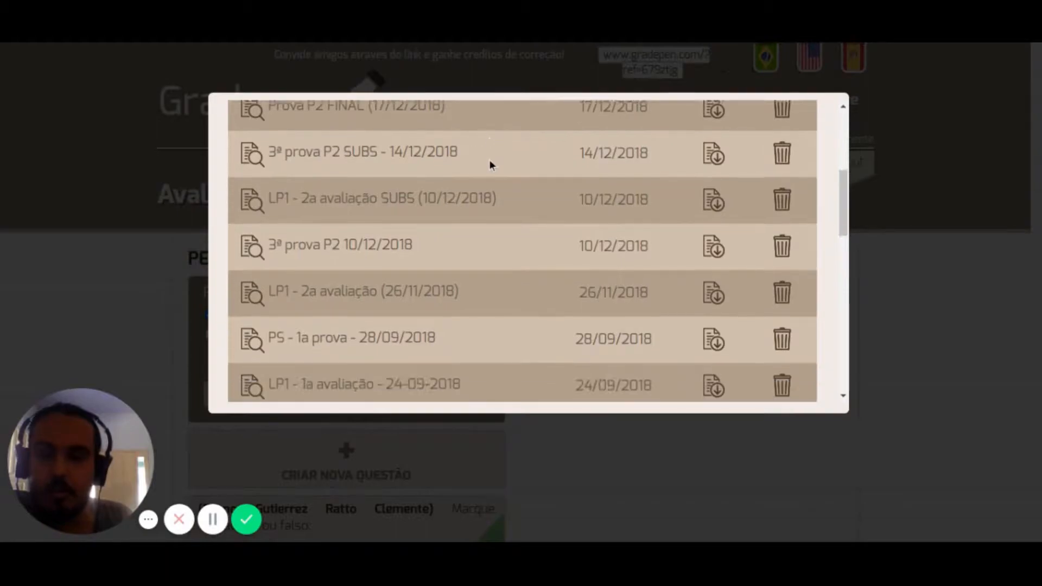
{"action": "scroll", "coordinate": [458, 243], "scroll_direction": "down", "scroll_amount": 1}
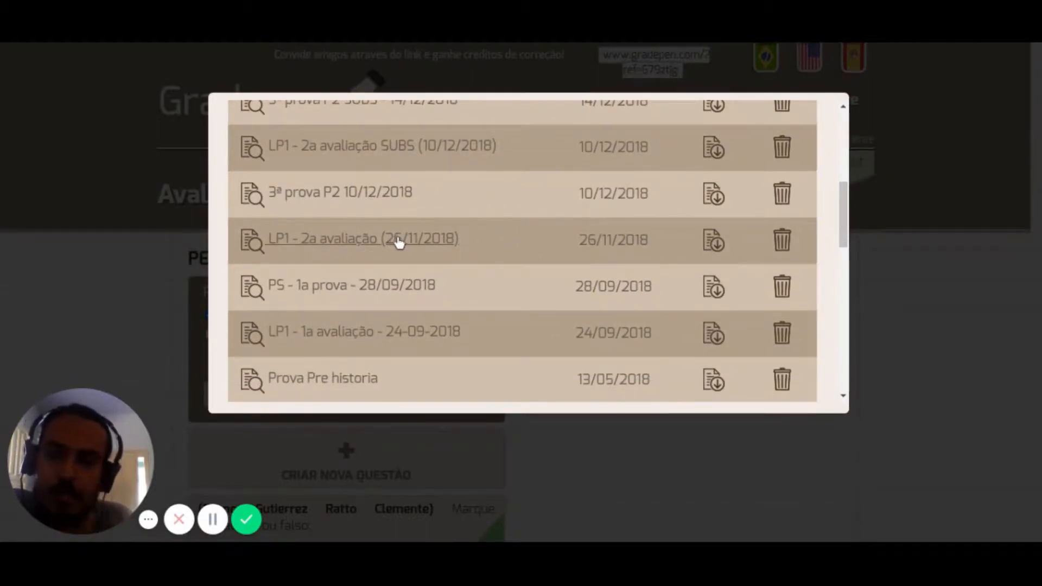
{"action": "scroll", "coordinate": [396, 244], "scroll_direction": "down", "scroll_amount": 5}
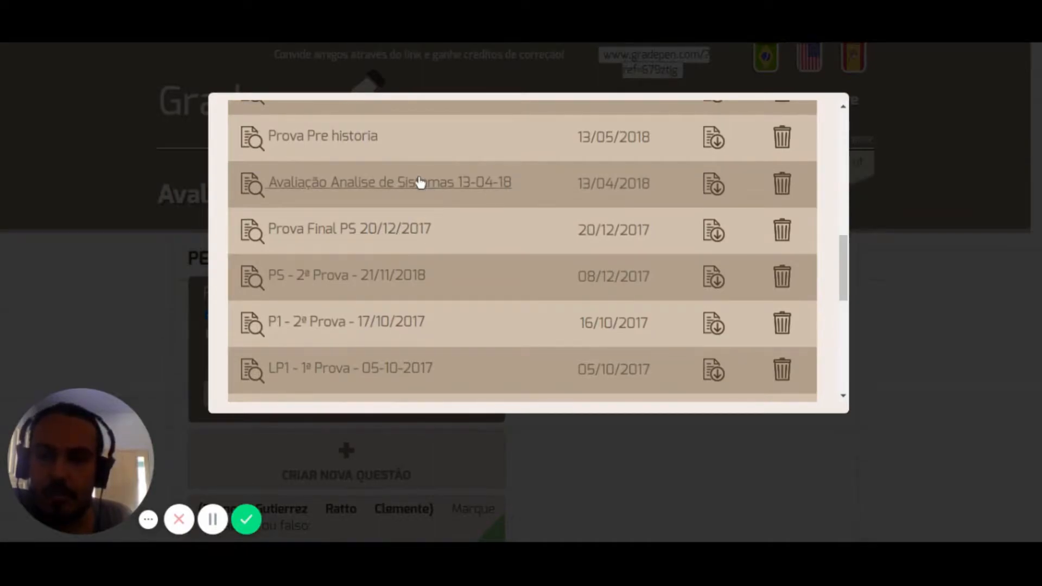
{"action": "scroll", "coordinate": [422, 184], "scroll_direction": "down", "scroll_amount": 5}
{"action": "scroll", "coordinate": [415, 266], "scroll_direction": "down", "scroll_amount": 2}
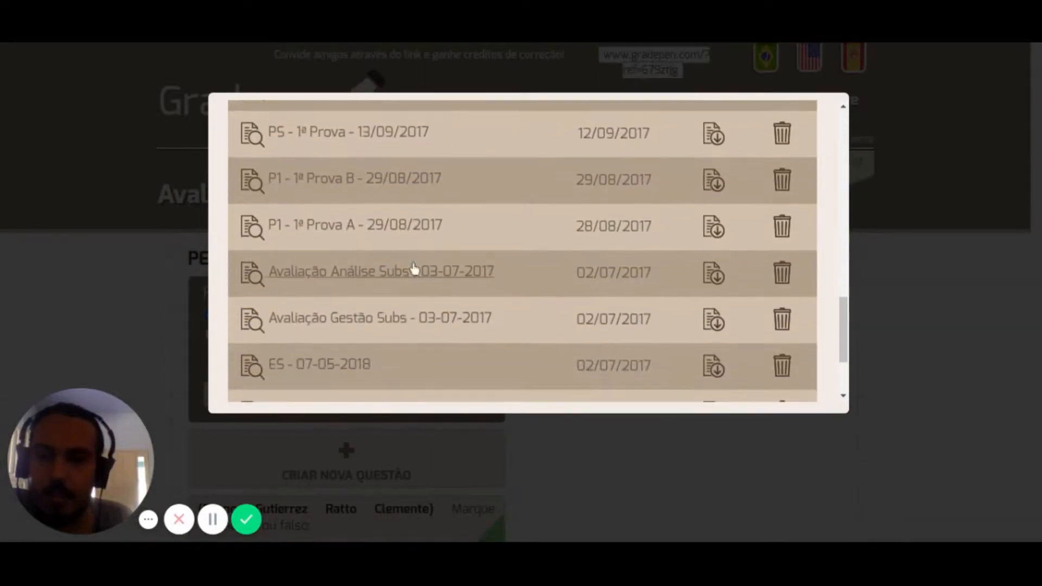
{"action": "scroll", "coordinate": [367, 266], "scroll_direction": "down", "scroll_amount": 2}
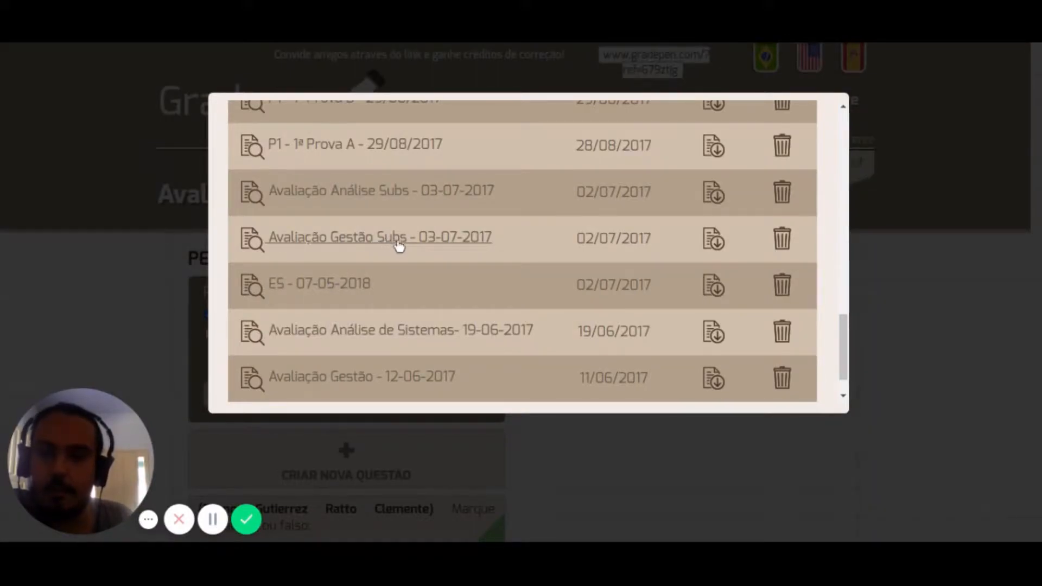
{"action": "scroll", "coordinate": [422, 275], "scroll_direction": "up", "scroll_amount": 15}
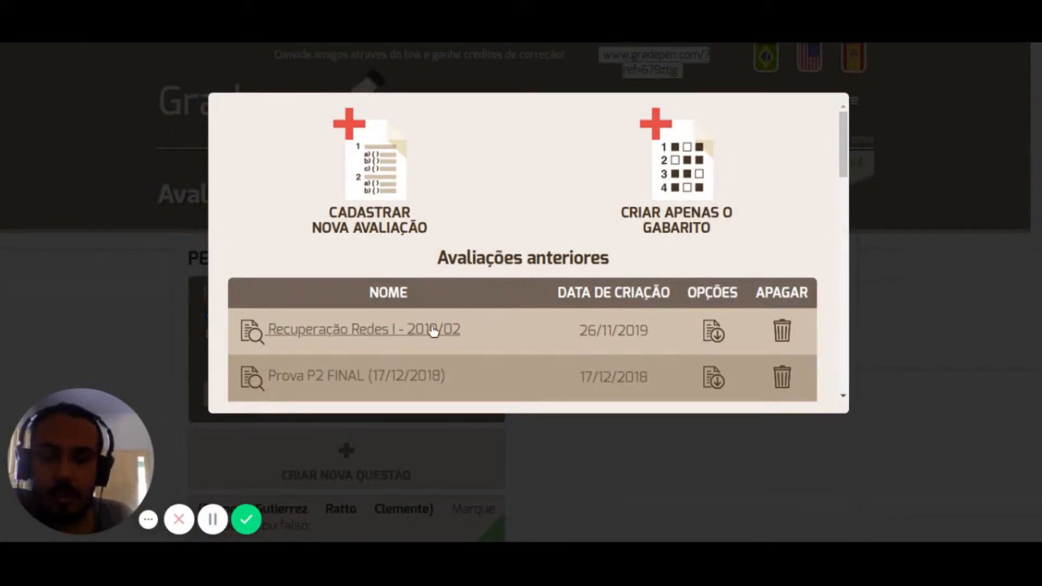
{"action": "left_click", "coordinate": [395, 331]}
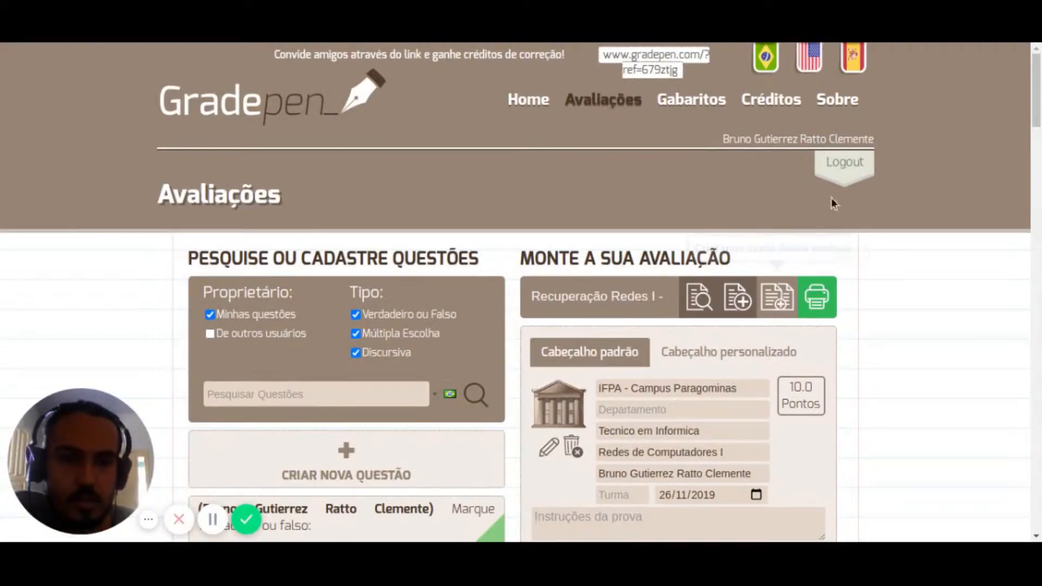
Create a new evaluation and insert MDEB after the word Avaliação in its title.
{"action": "left_click", "coordinate": [590, 104]}
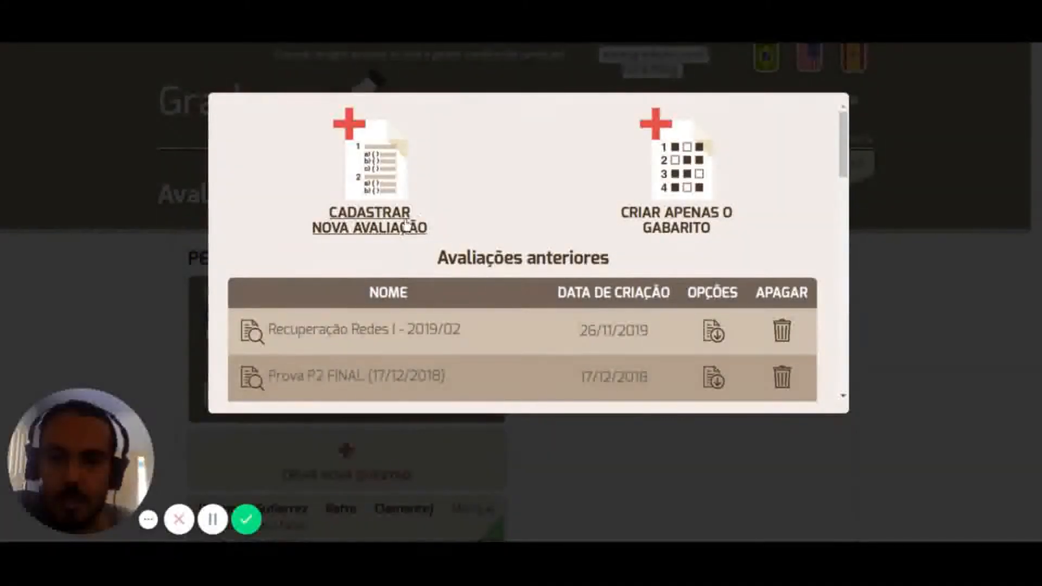
{"action": "left_click", "coordinate": [406, 222]}
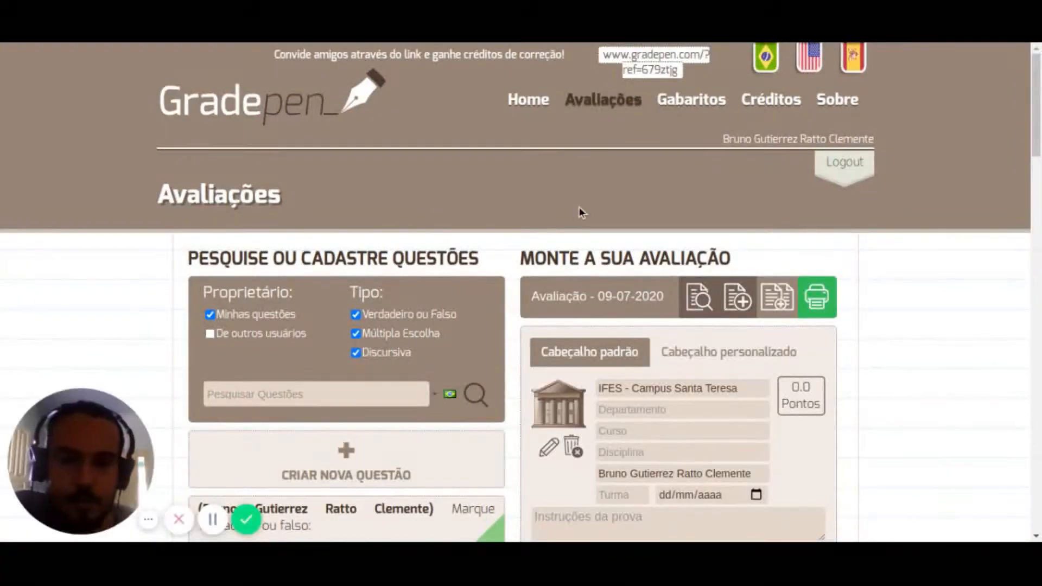
{"action": "scroll", "coordinate": [581, 212], "scroll_direction": "down", "scroll_amount": 1}
{"action": "left_click", "coordinate": [618, 296]}
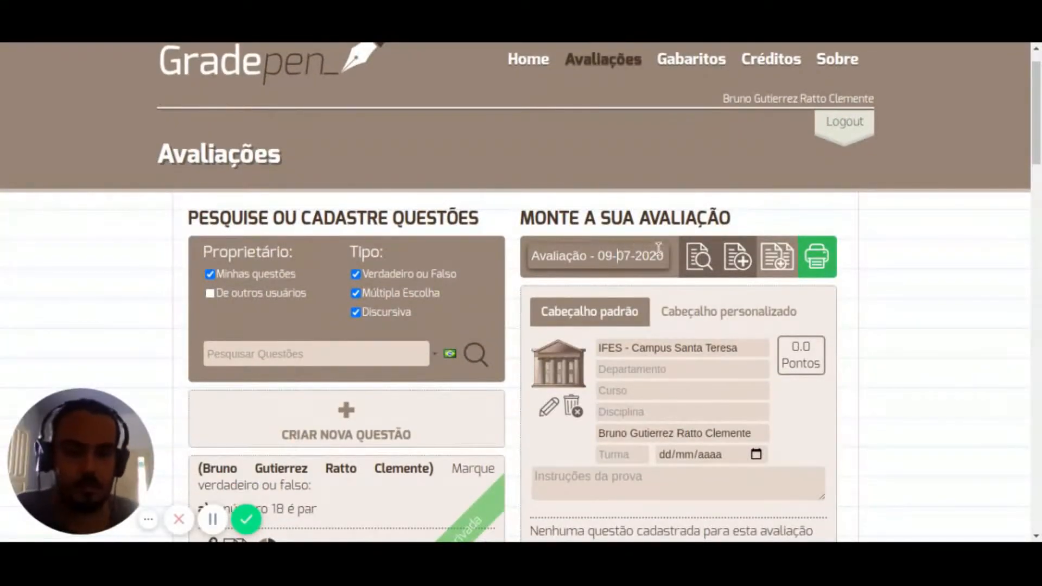
{"action": "key", "text": "ctrl+shift+Right"}
{"action": "key", "text": "Right"}
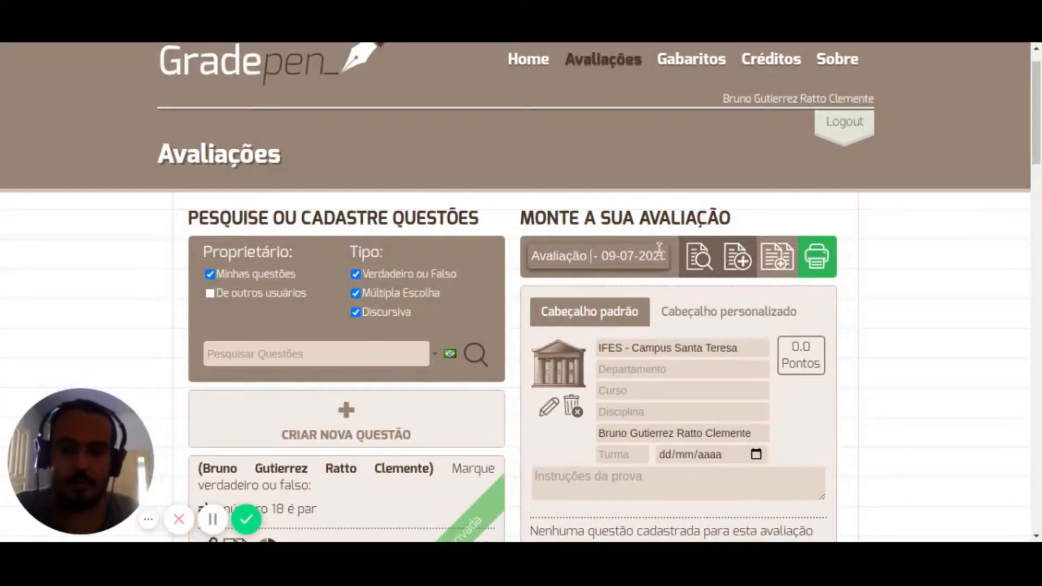
{"action": "type", "text": "MDEB"}
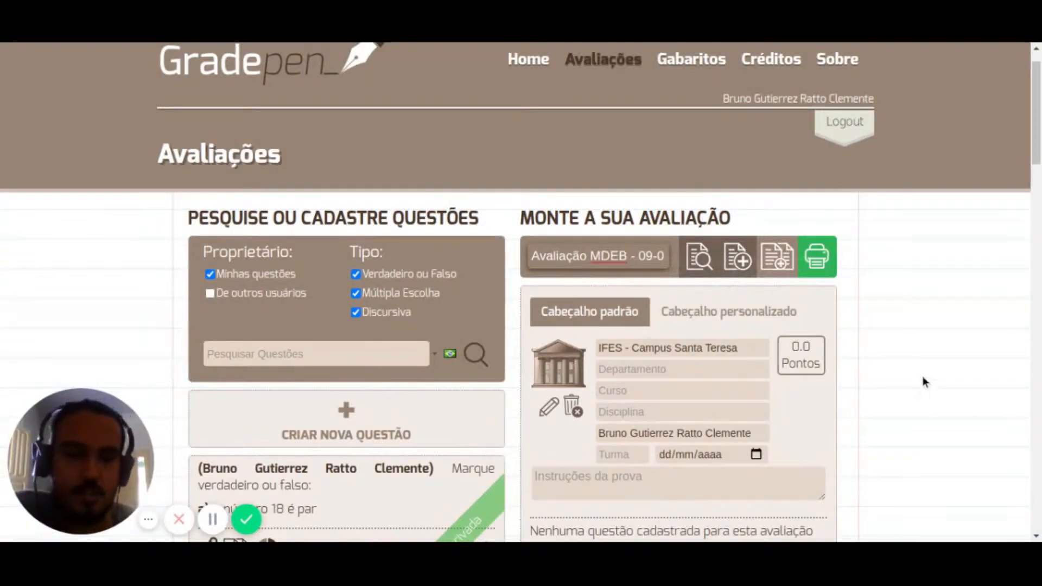
{"action": "left_click", "coordinate": [910, 330]}
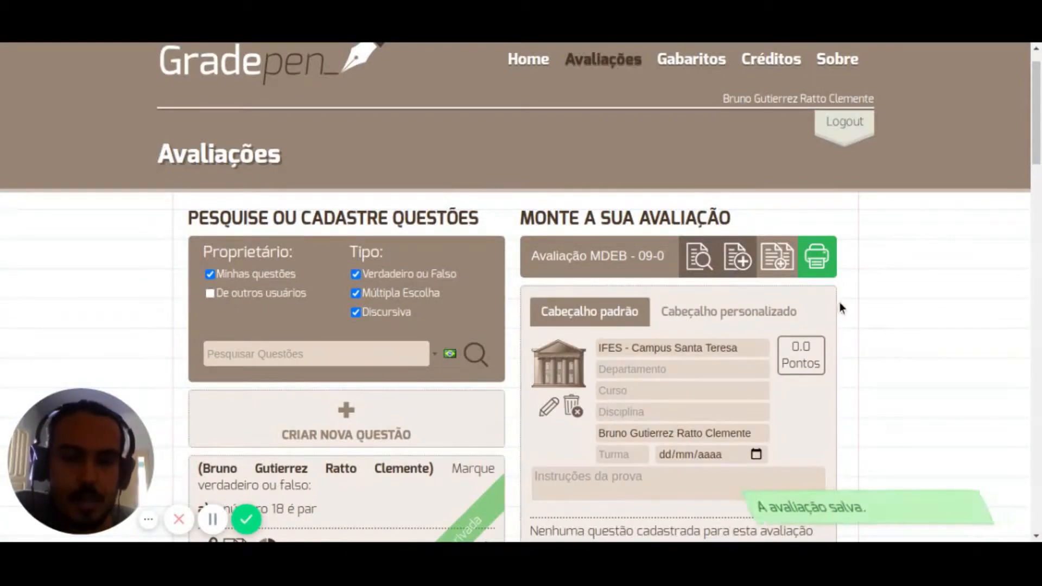
View the evaluation's custom header option and return to the standard header.
{"action": "scroll", "coordinate": [841, 309], "scroll_direction": "down", "scroll_amount": 1}
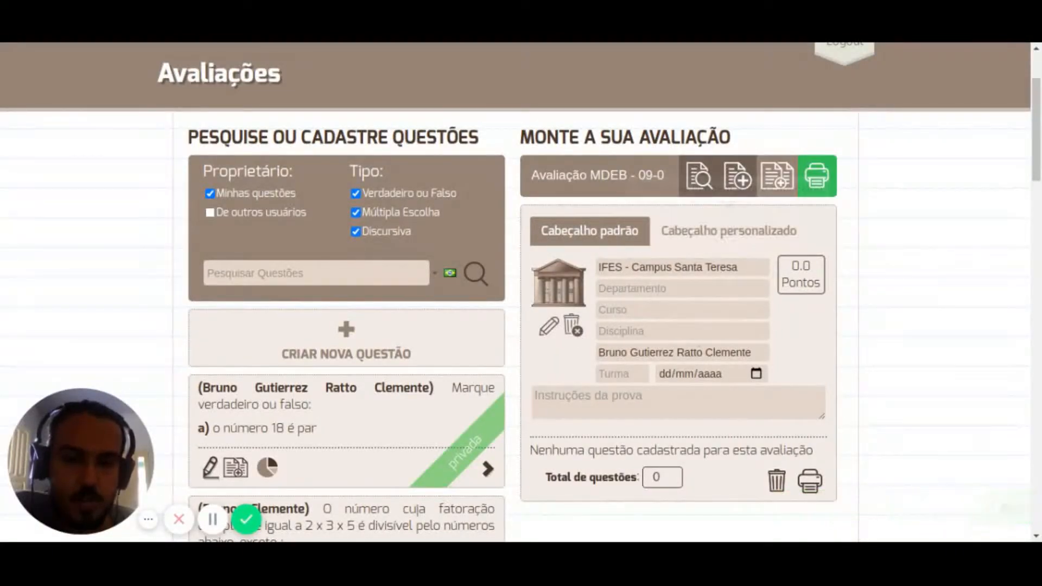
{"action": "left_click", "coordinate": [727, 232]}
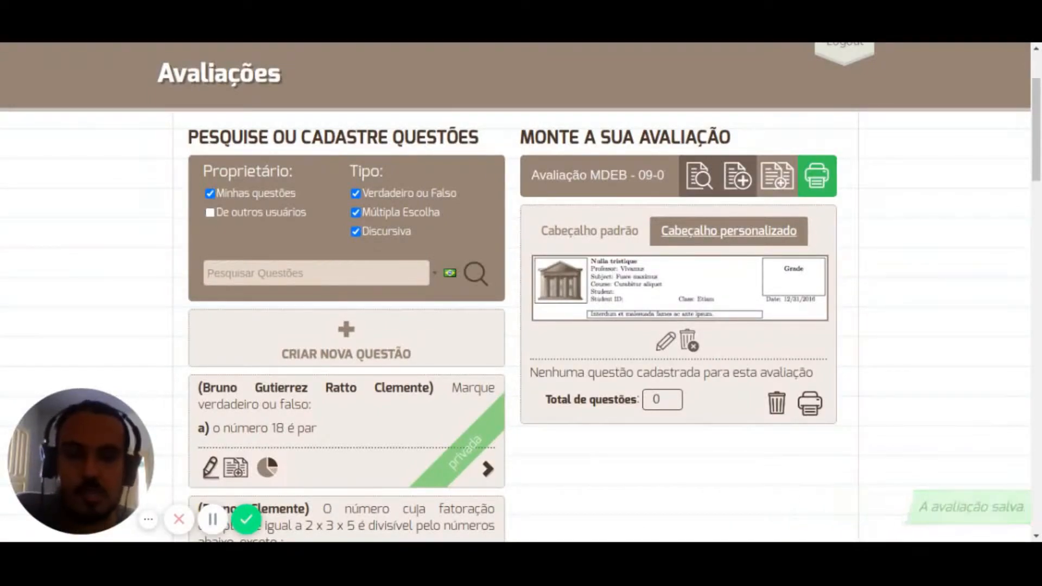
{"action": "left_click", "coordinate": [667, 348]}
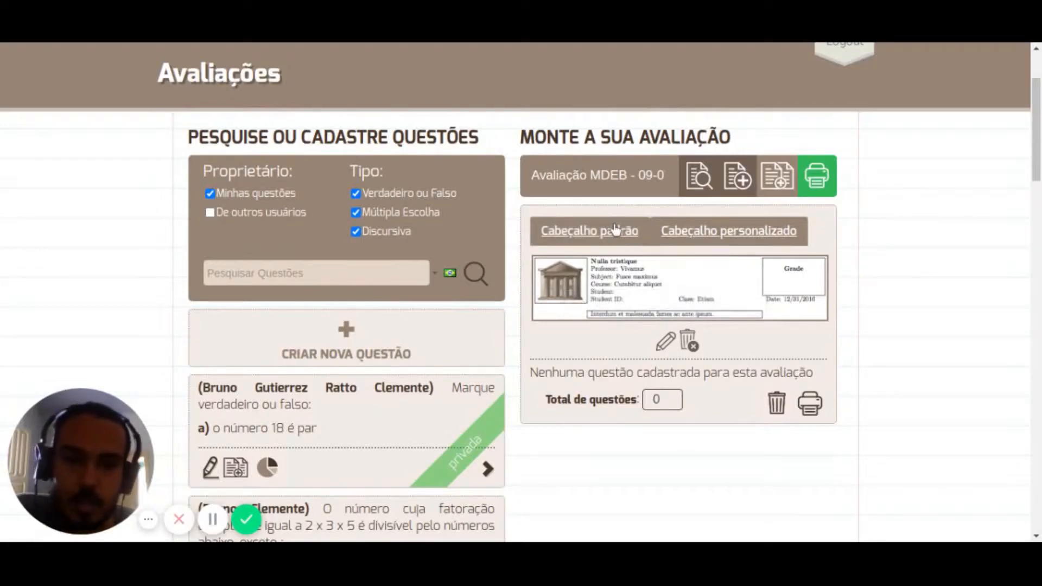
{"action": "left_click", "coordinate": [579, 232]}
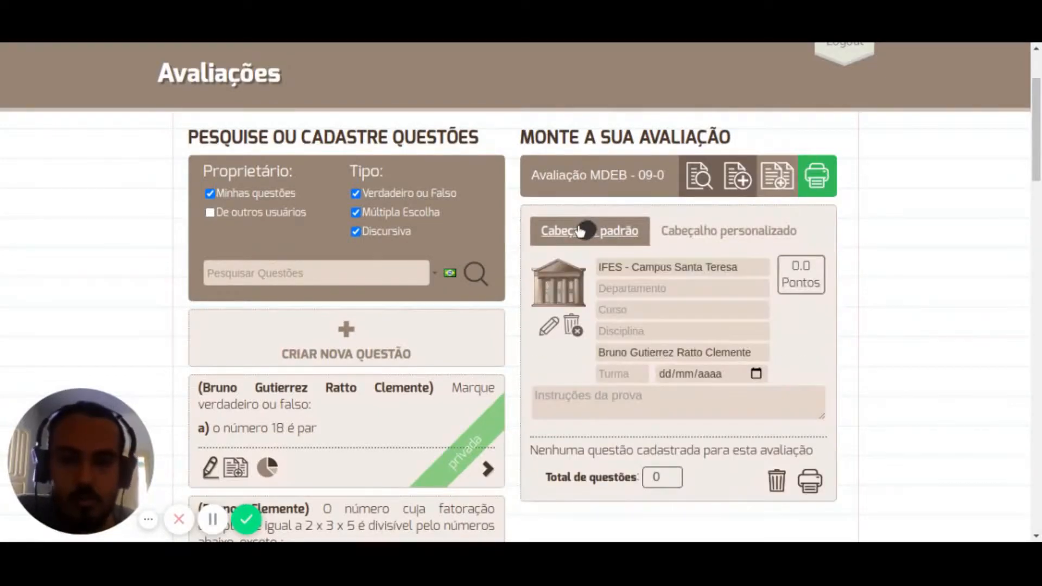
Set the institution in the evaluation's standard header to IFPA Campus Paragominas.
{"action": "triple_click", "coordinate": [699, 266]}
{"action": "type", "text": "IFP"}
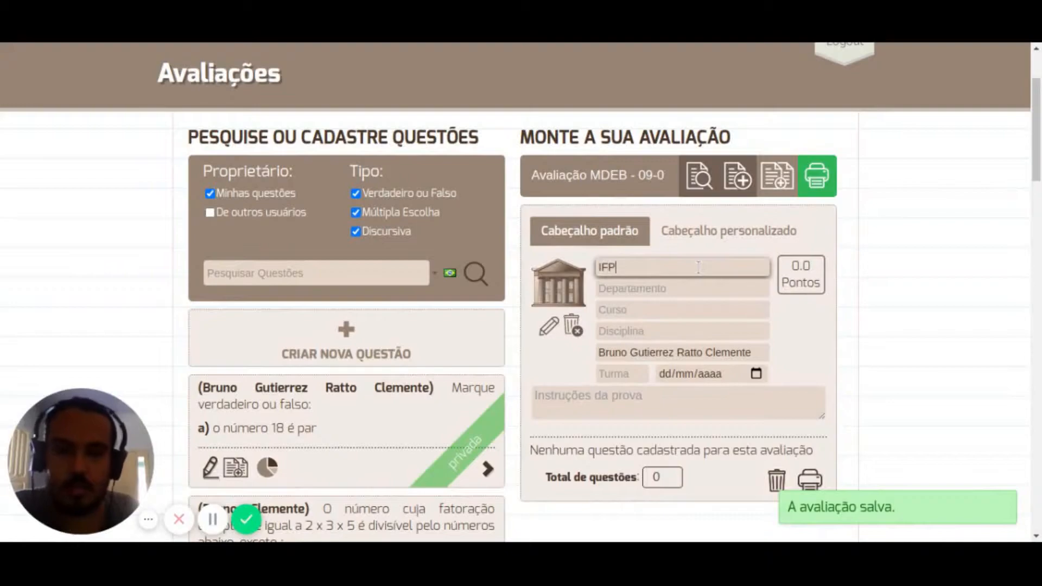
{"action": "type", "text": "A Campus "}
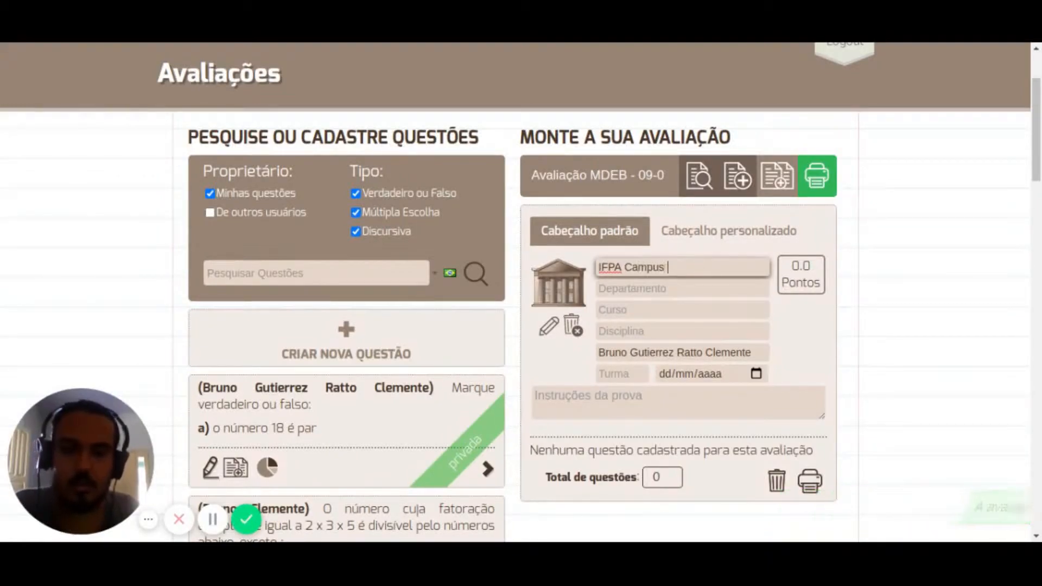
{"action": "type", "text": "Paragominas"}
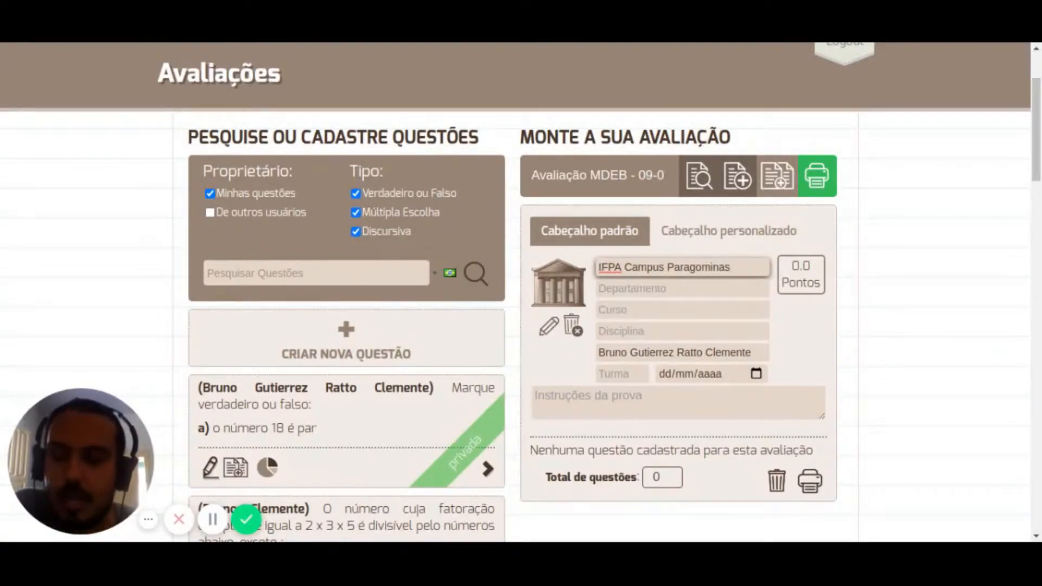
Set the header's course to Técnico de Informática Integrado ao E.M and its subject to Matemática.
{"action": "left_click", "coordinate": [645, 310]}
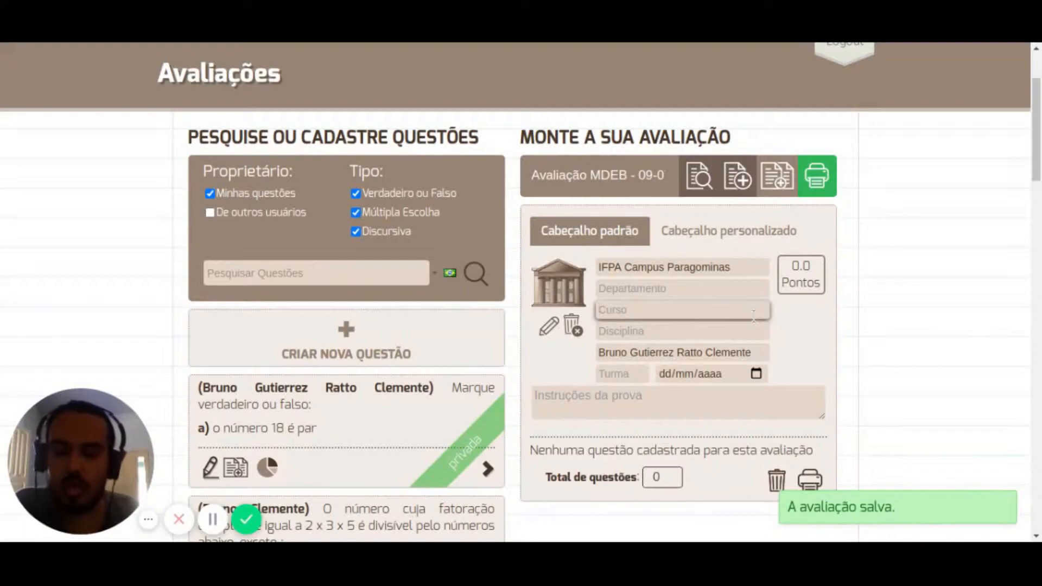
{"action": "type", "text": "Subsequente"}
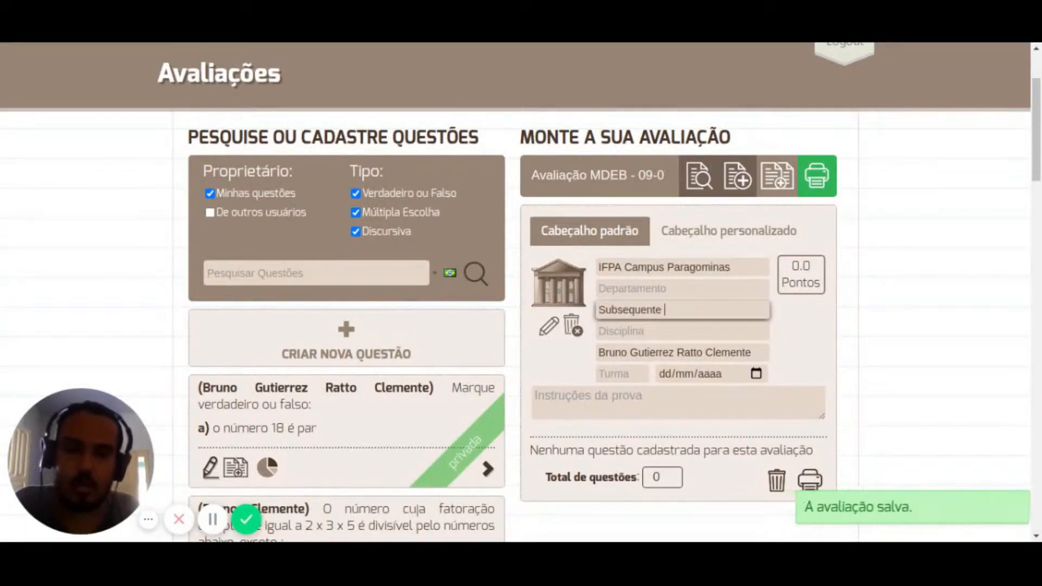
{"action": "key", "text": "ctrl+a"}
{"action": "type", "text": "Tenc"}
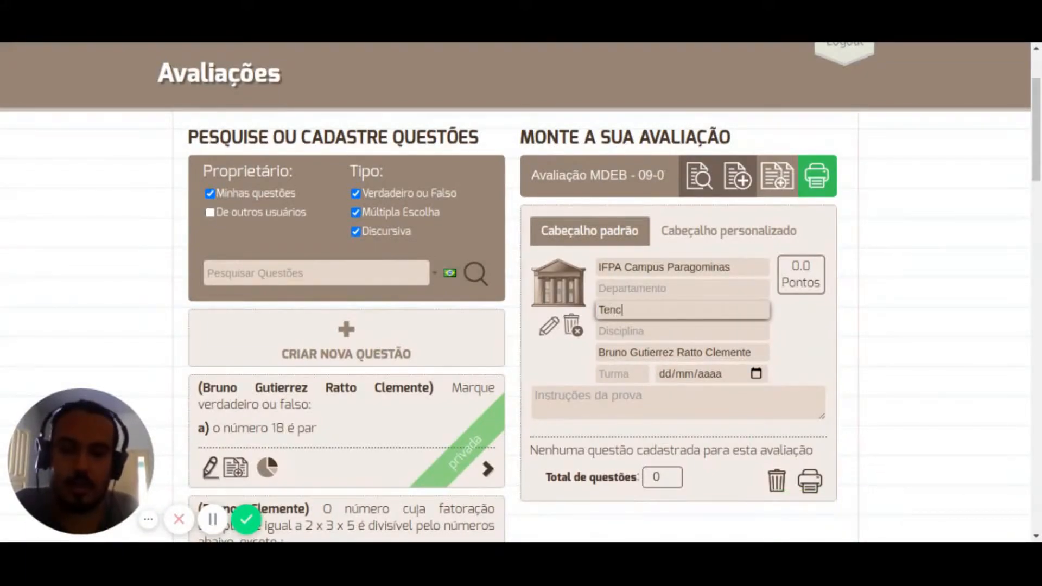
{"action": "key", "text": "BackSpace"}
{"action": "type", "text": "cnico de Inf"}
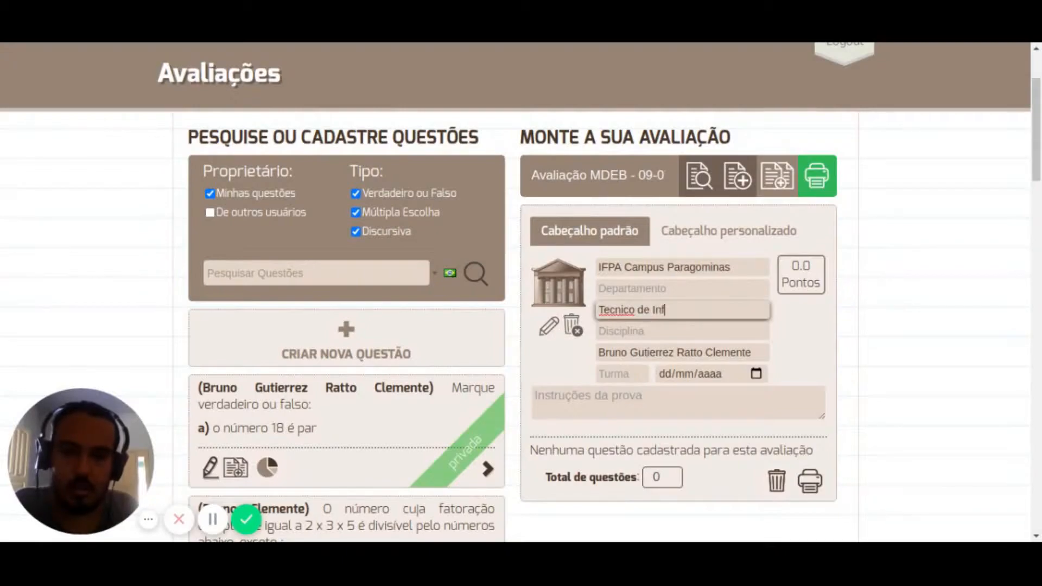
{"action": "type", "text": "ormática Integrado ao E.E"}
{"action": "key", "text": "BackSpace"}
{"action": "type", "text": "M"}
{"action": "key", "text": "Home"}
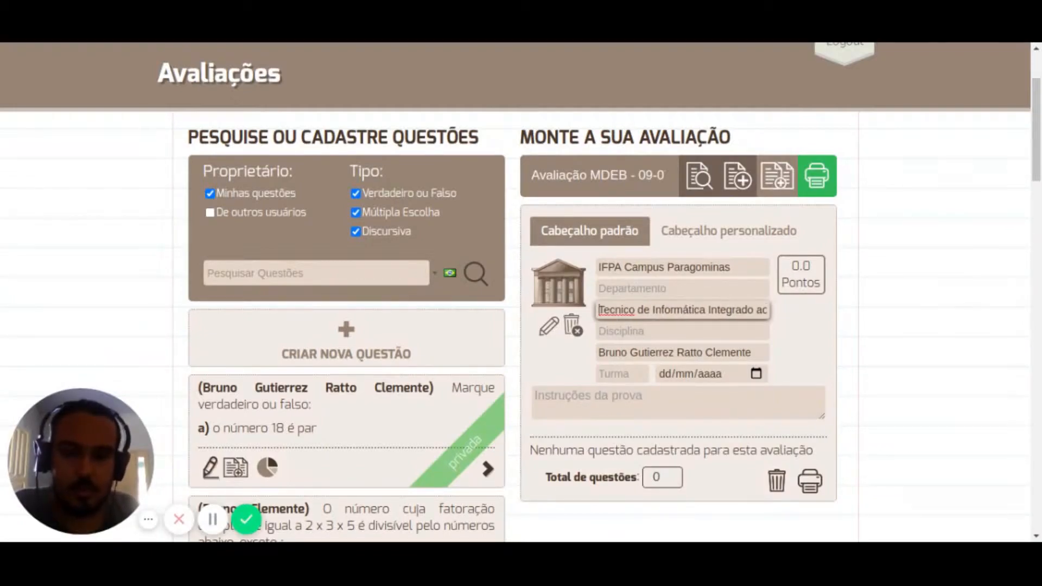
{"action": "key", "text": "BackSpace"}
{"action": "type", "text": "é"}
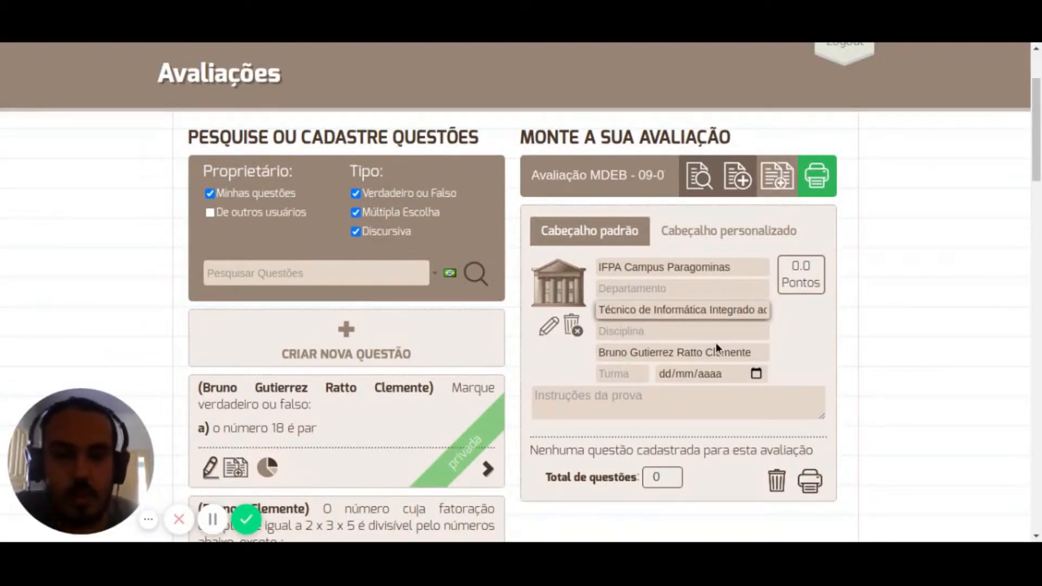
{"action": "key", "text": "Tab"}
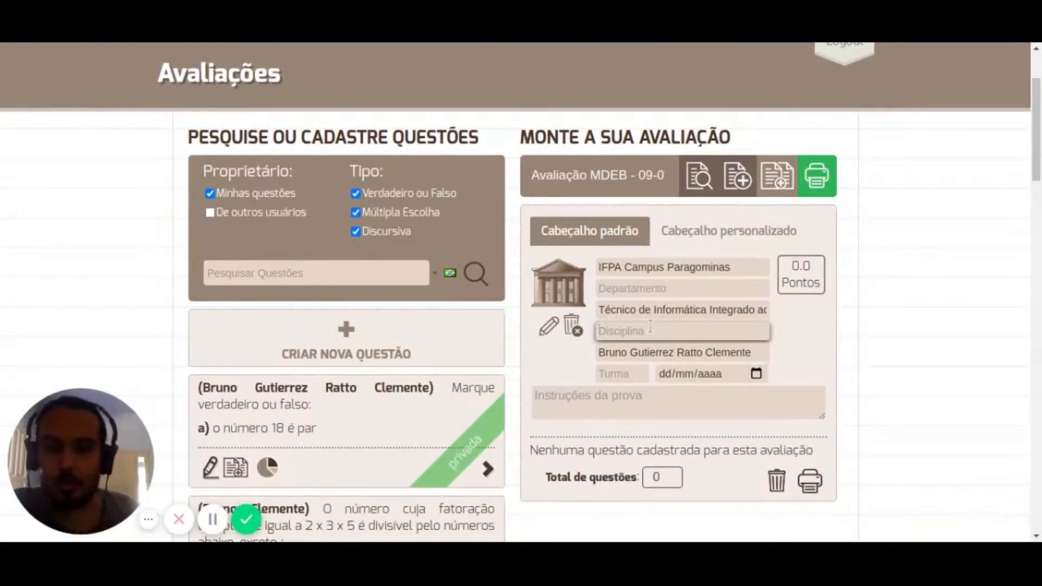
{"action": "type", "text": "Matemática"}
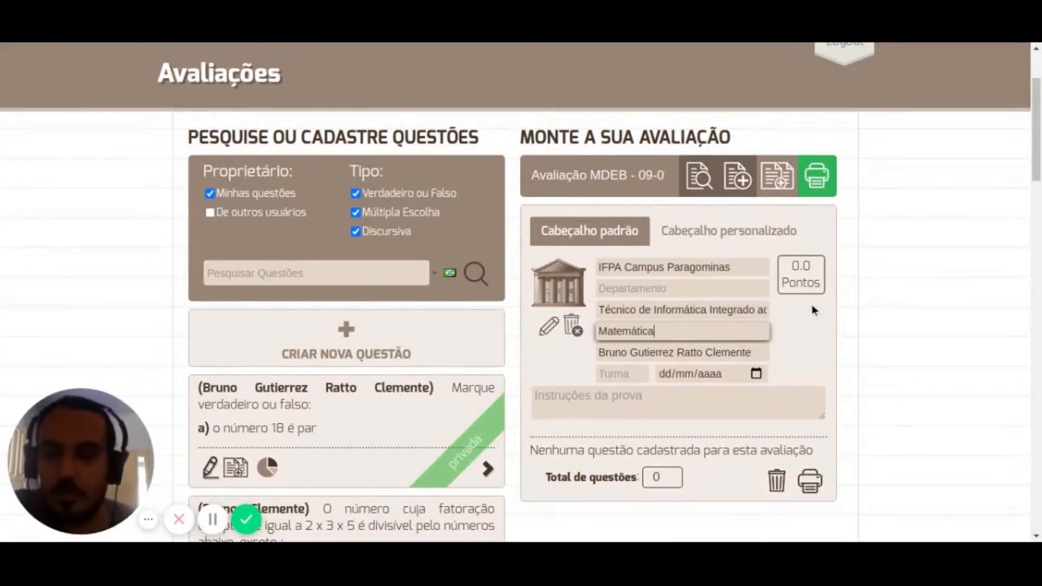
Set the class in the standard header to 3ºB and the evaluation date to 13/07/2020.
{"action": "left_click", "coordinate": [931, 354]}
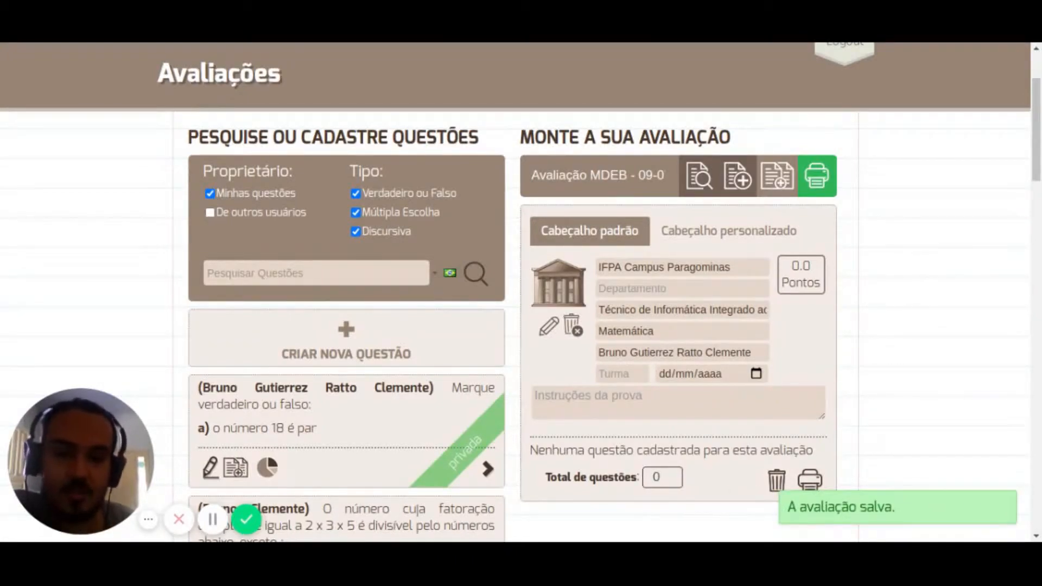
{"action": "left_click", "coordinate": [698, 351]}
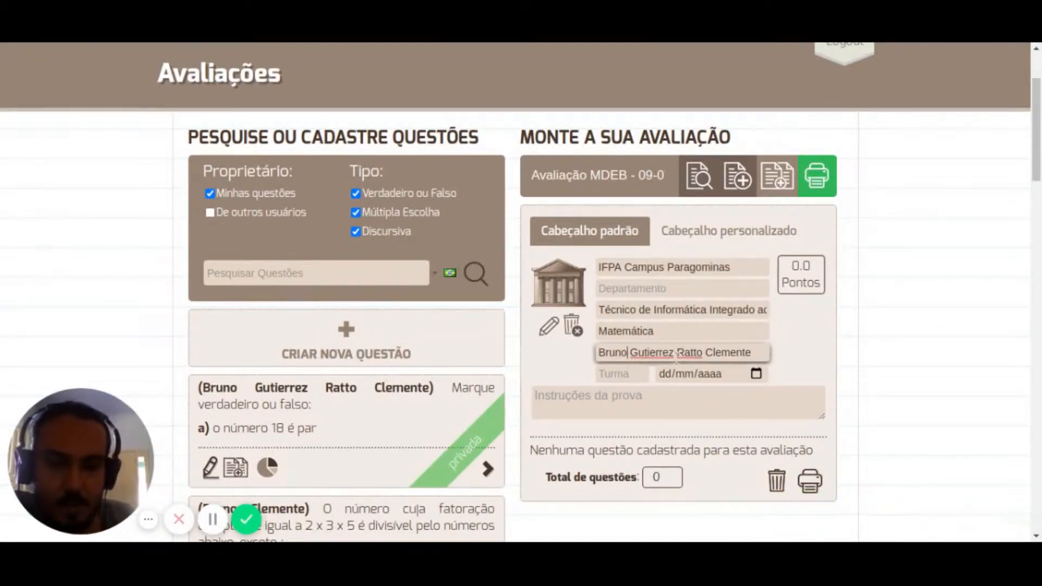
{"action": "key", "text": "Tab"}
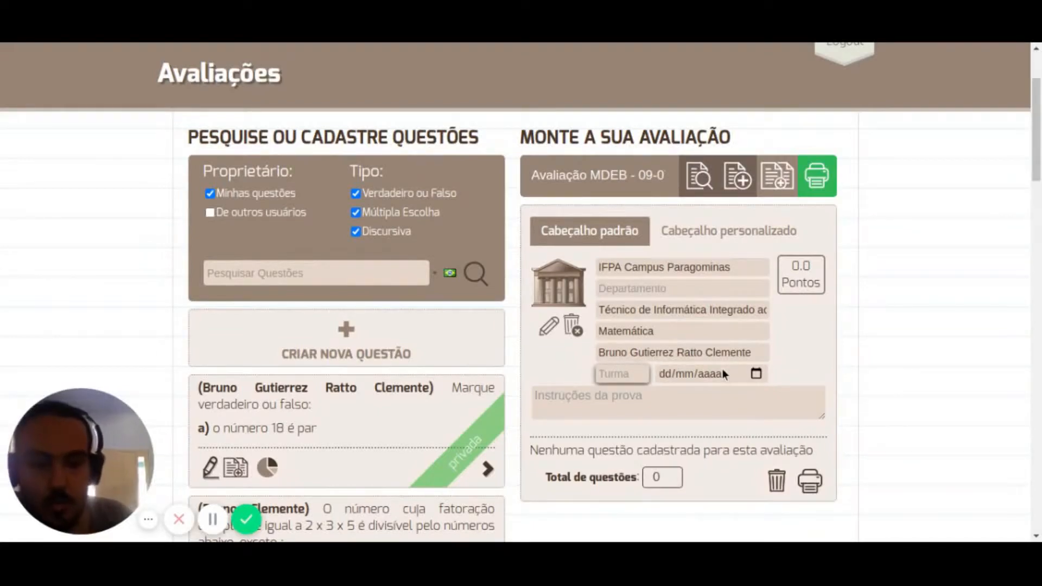
{"action": "type", "text": "3º"}
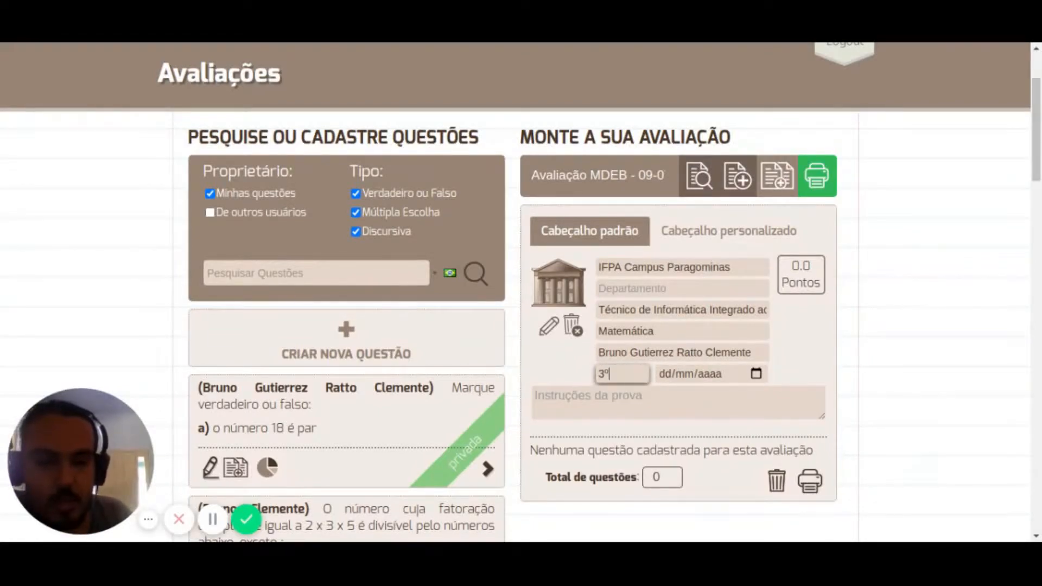
{"action": "type", "text": "B"}
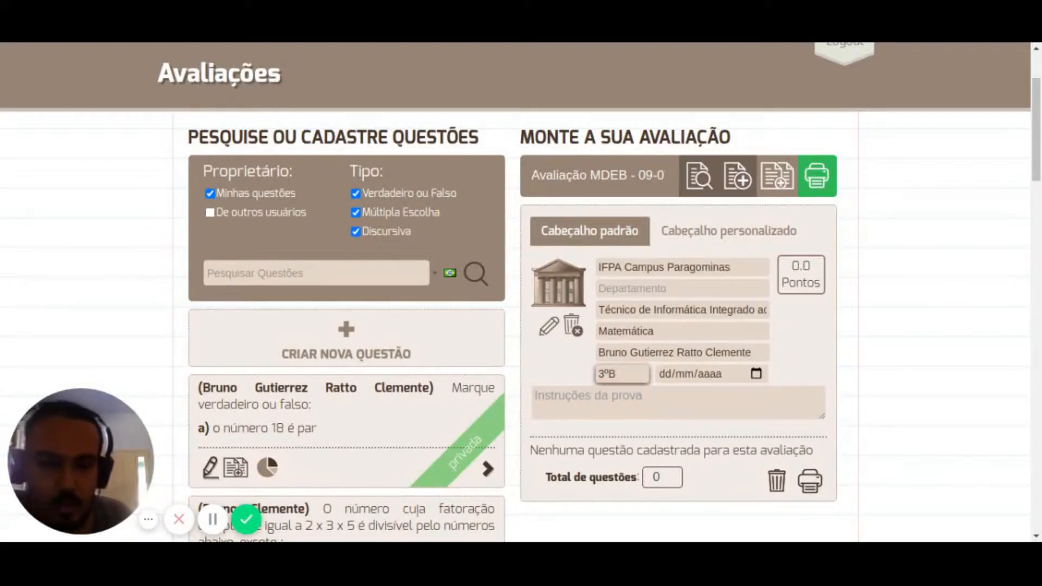
{"action": "left_click", "coordinate": [669, 377]}
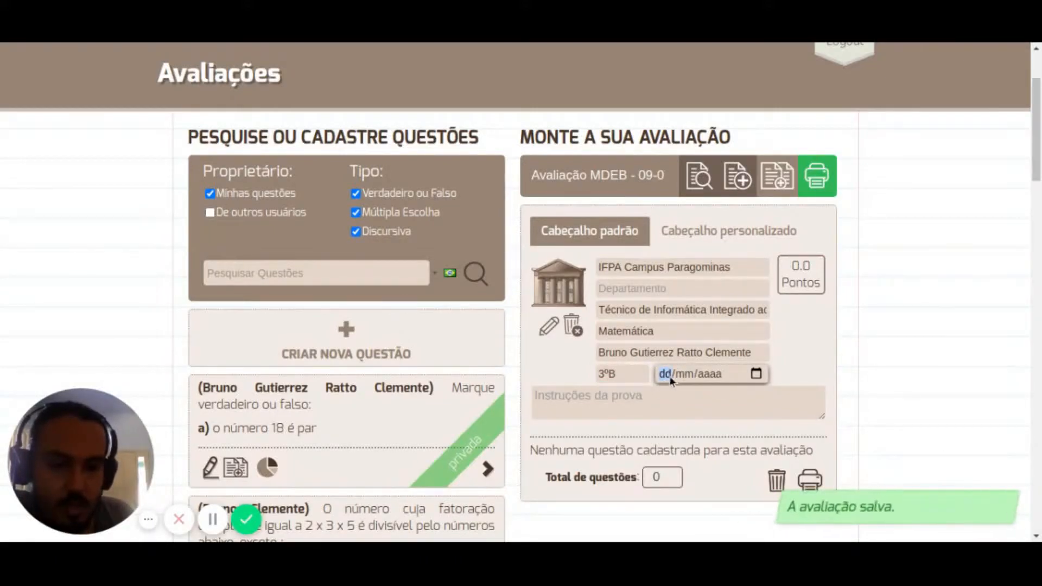
{"action": "type", "text": "13/07/"}
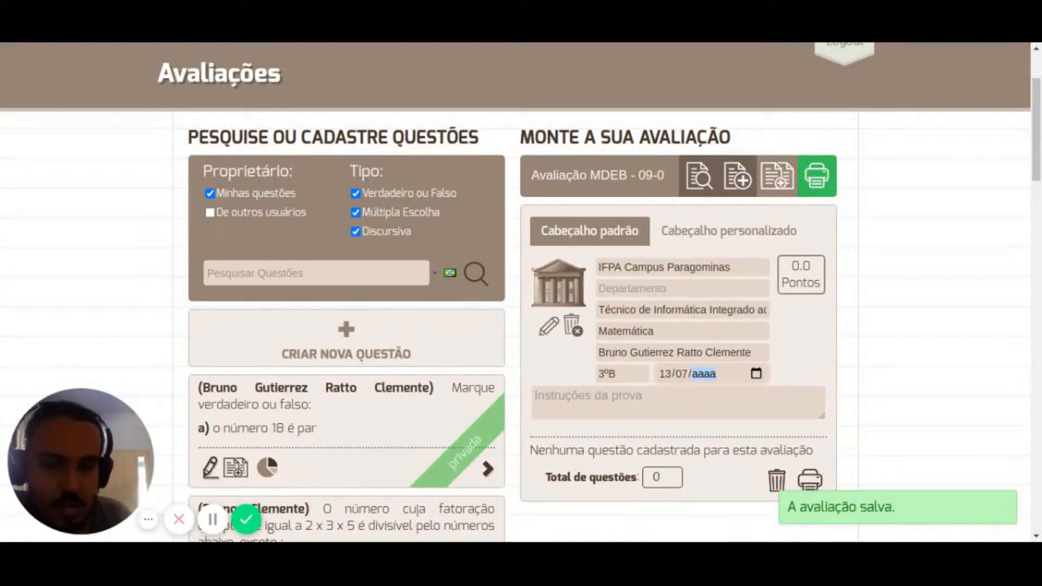
{"action": "type", "text": "2020"}
Enter "O gabarito deve ser preenchido com caneta preta;" as the first line of the exam instructions.
{"action": "left_click", "coordinate": [675, 408]}
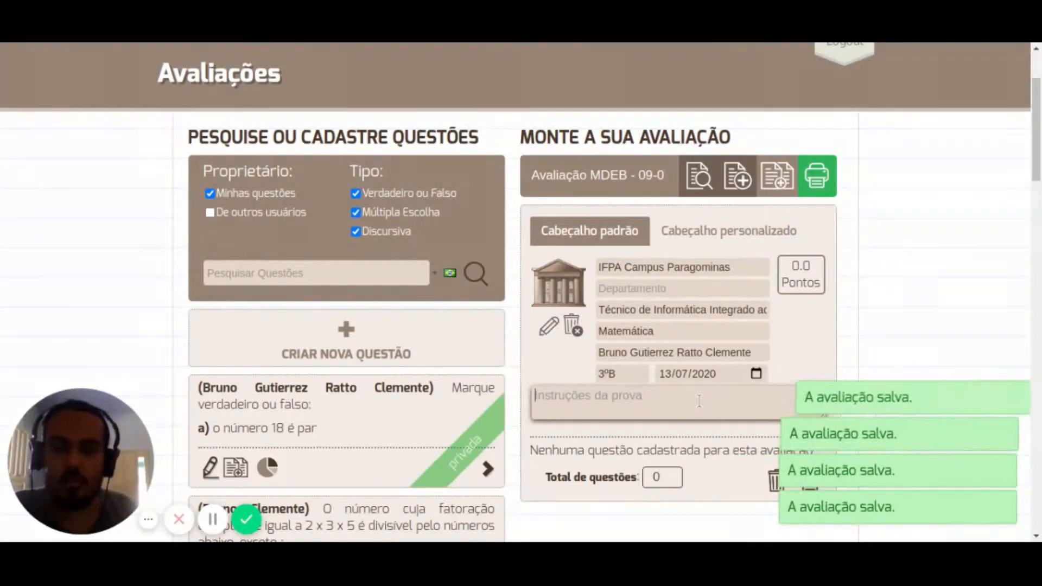
{"action": "type", "text": "A"}
{"action": "key", "text": "BackSpace"}
{"action": "type", "text": "O"}
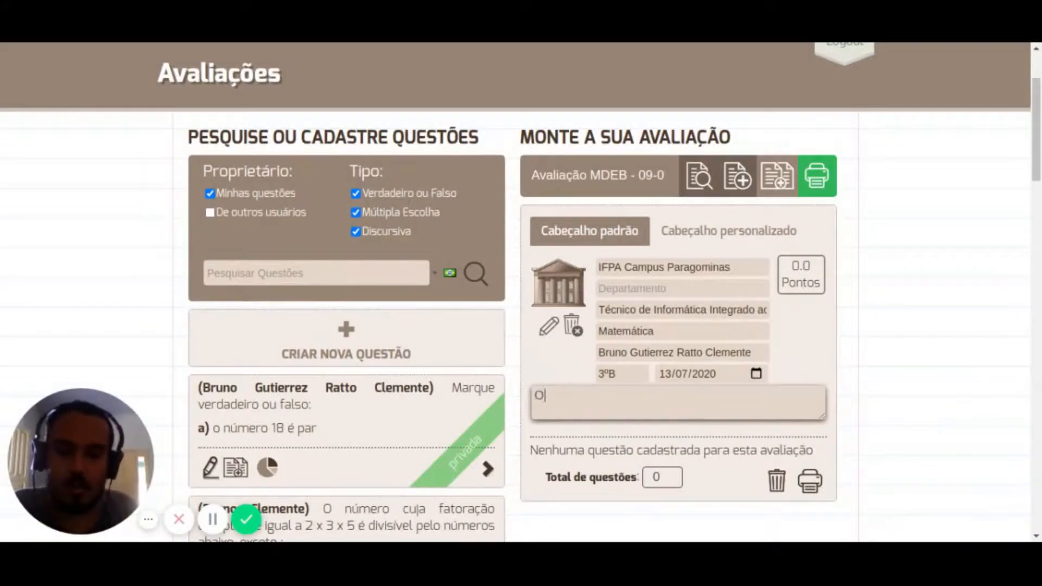
{"action": "type", "text": " gabarito deve se"}
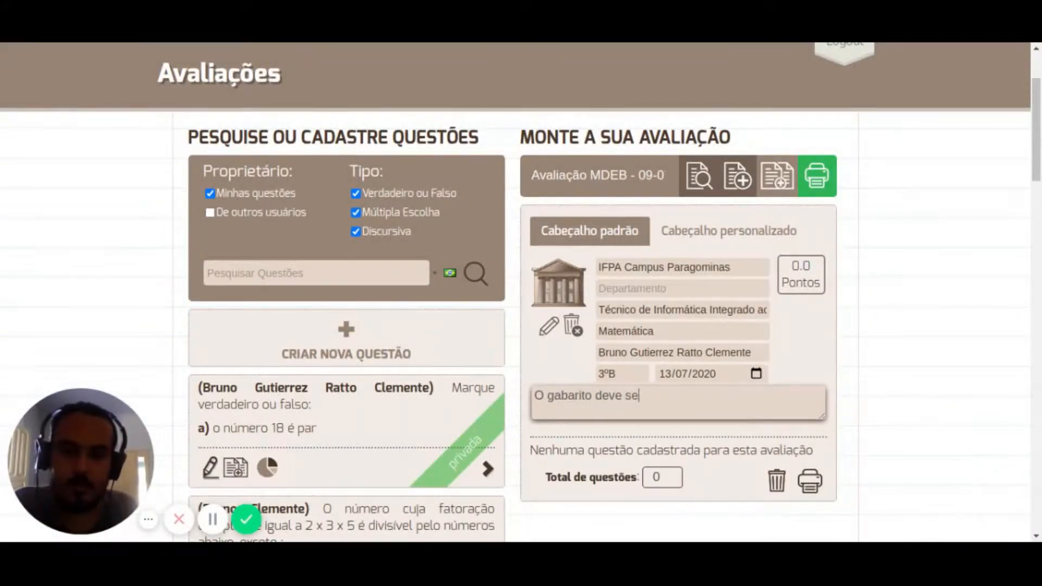
{"action": "type", "text": "r preenchido com "}
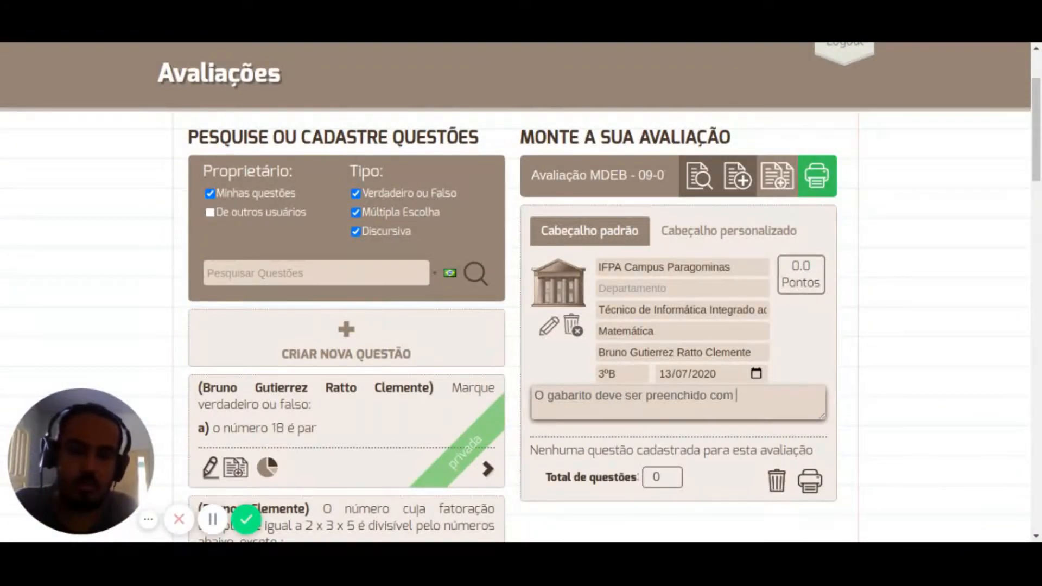
{"action": "type", "text": "caneta preta;"}
{"action": "key", "text": "Return"}
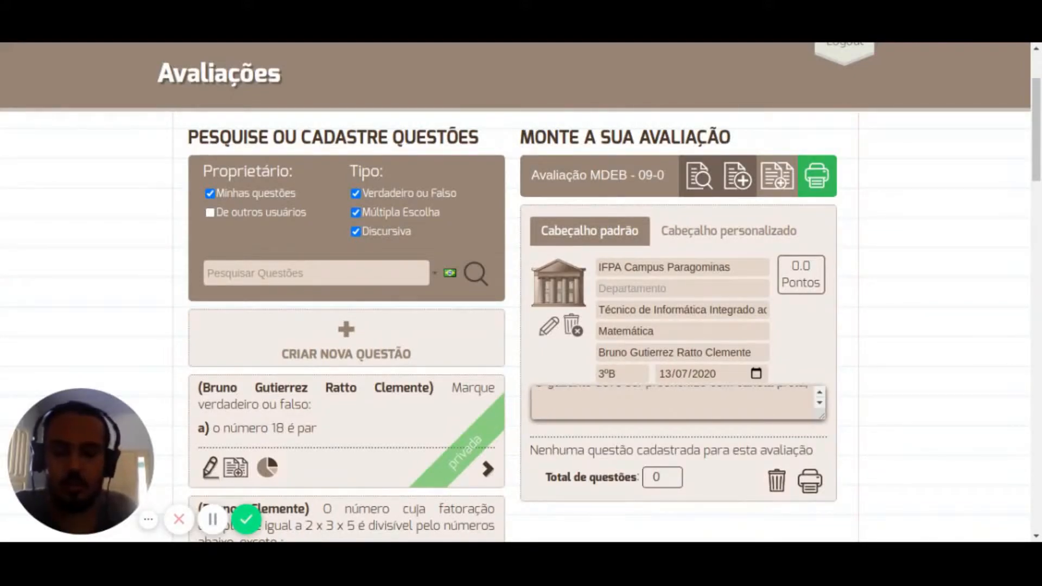
Add the instruction "É proibido o uso de celulares, câmeras, calculadoras, ou outros dispositivos eletrônicos." below the first one.
{"action": "type", "text": "É proibido o uso"}
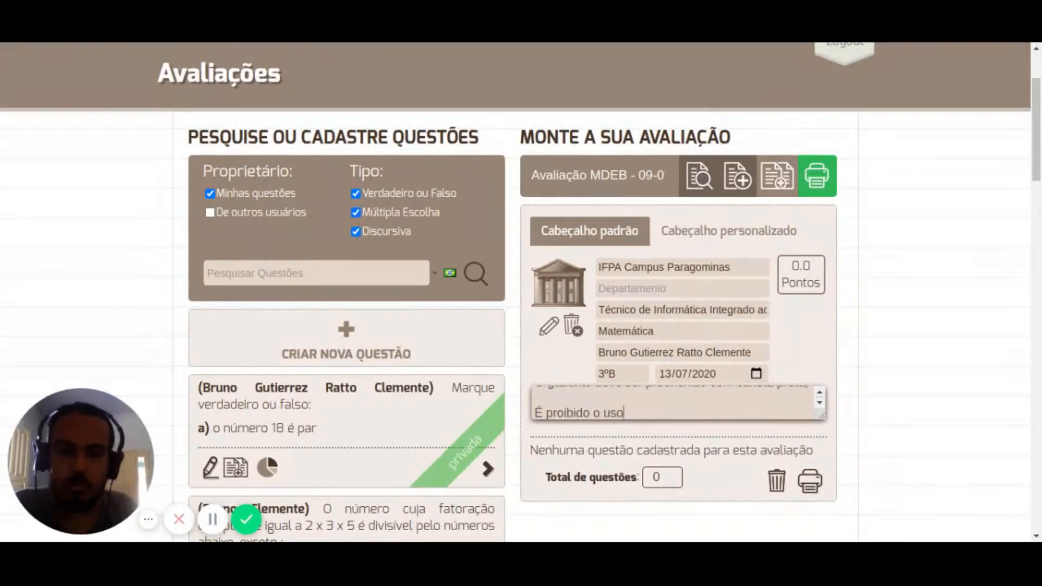
{"action": "type", "text": " de celulares, "}
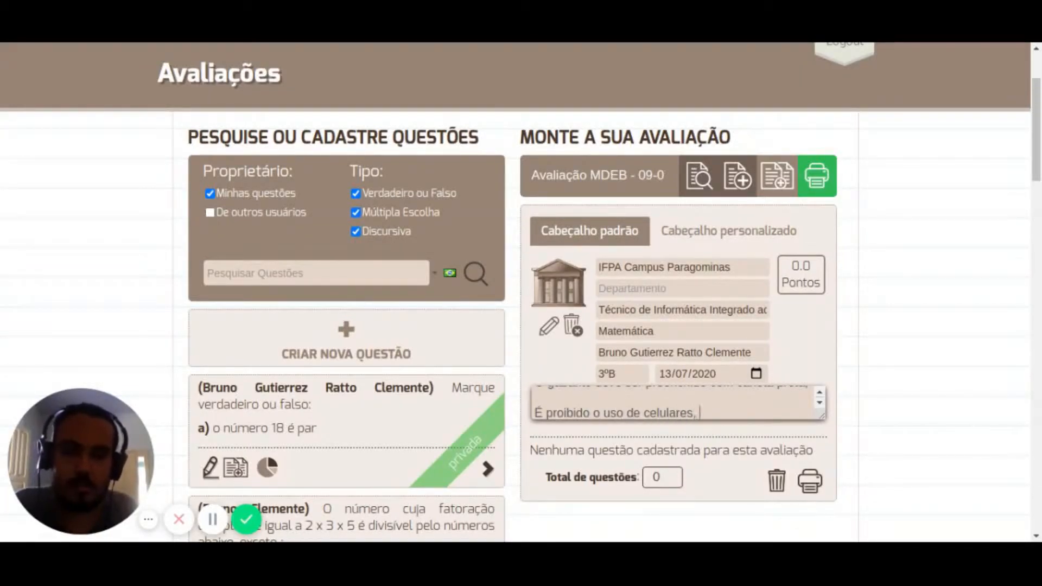
{"action": "type", "text": "cameras, calculadore"}
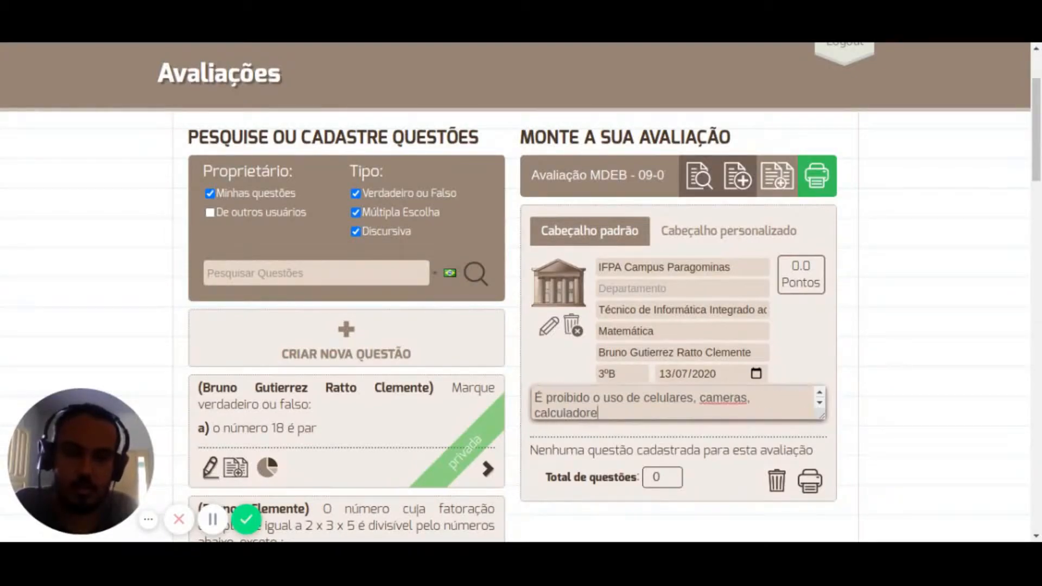
{"action": "key", "text": "BackSpace"}
{"action": "type", "text": "as, ou ou"}
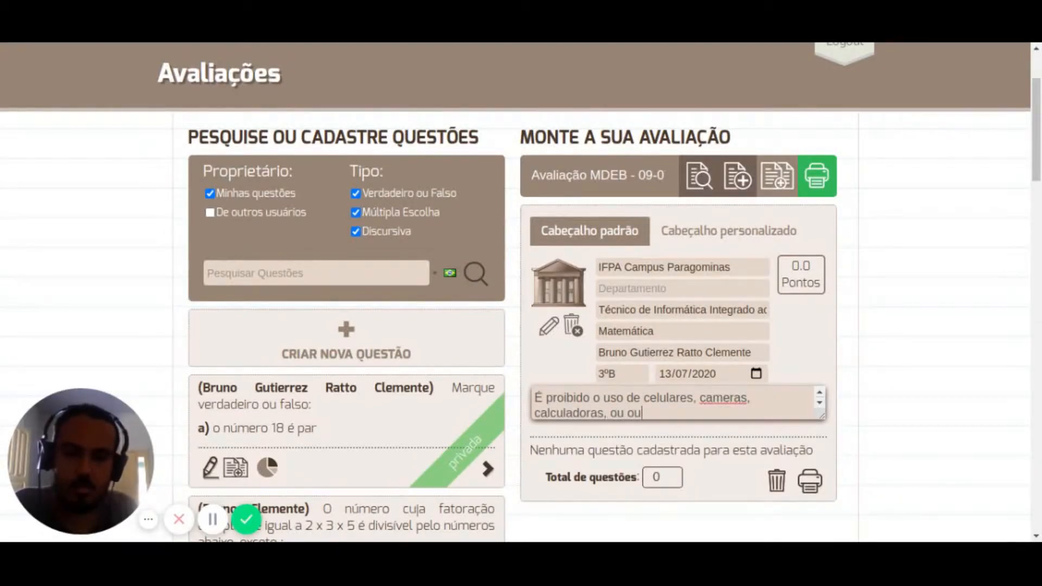
{"action": "type", "text": "tros dispositi"}
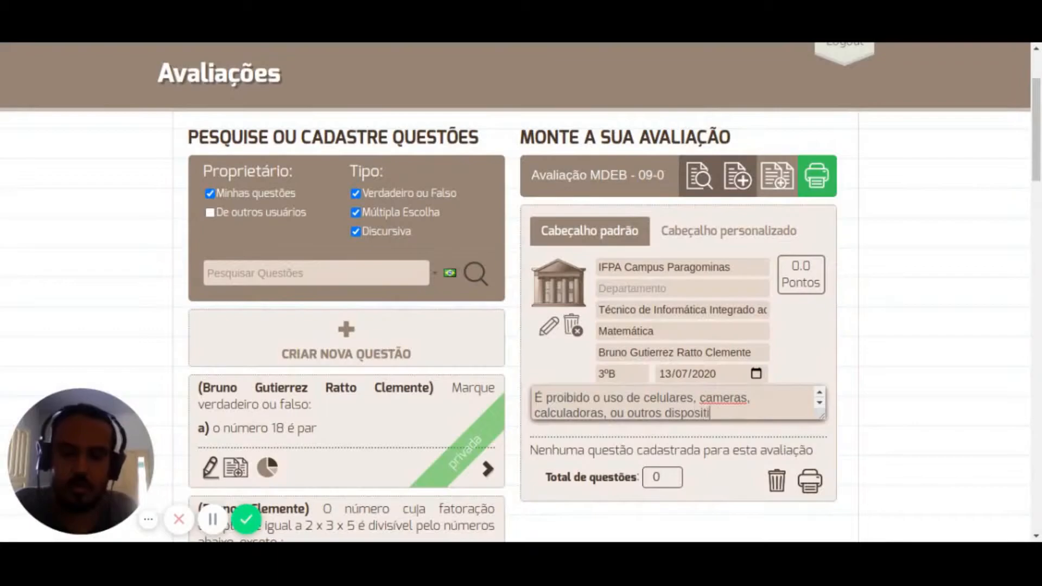
{"action": "type", "text": "vos eletrô"}
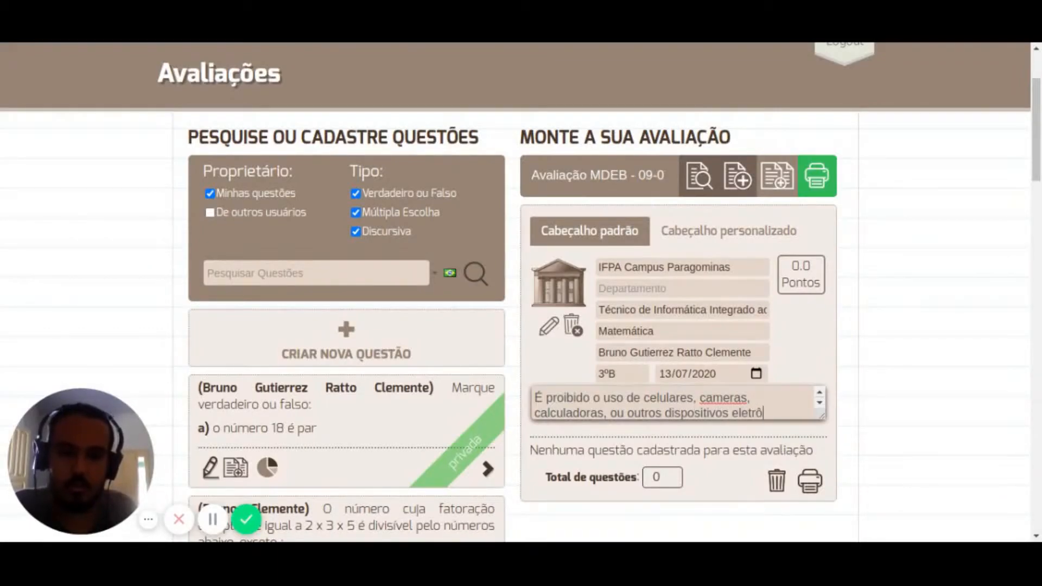
{"action": "type", "text": "nicos."}
{"action": "left_click", "coordinate": [753, 398]}
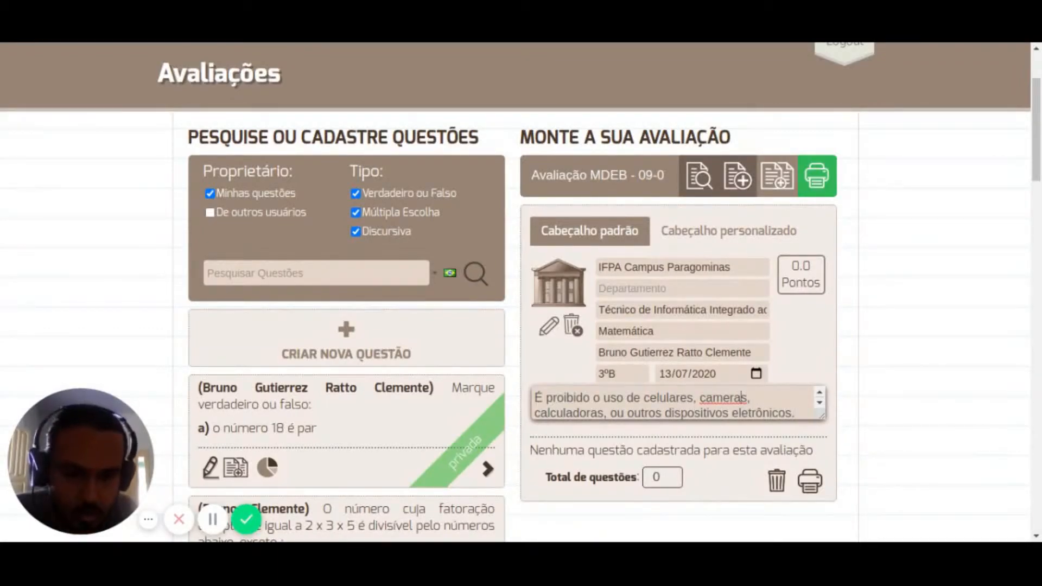
{"action": "key", "text": "BackSpace"}
{"action": "type", "text": "â"}
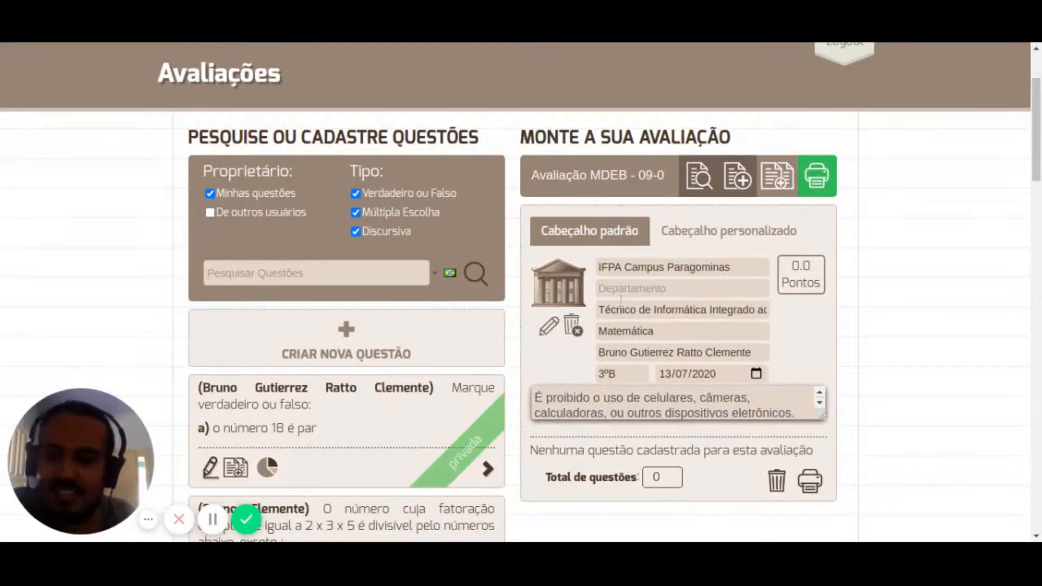
Replace the placeholder institution image in the standard header with the Instituto Federal logo.
{"action": "scroll", "coordinate": [668, 277], "scroll_direction": "down", "scroll_amount": 3}
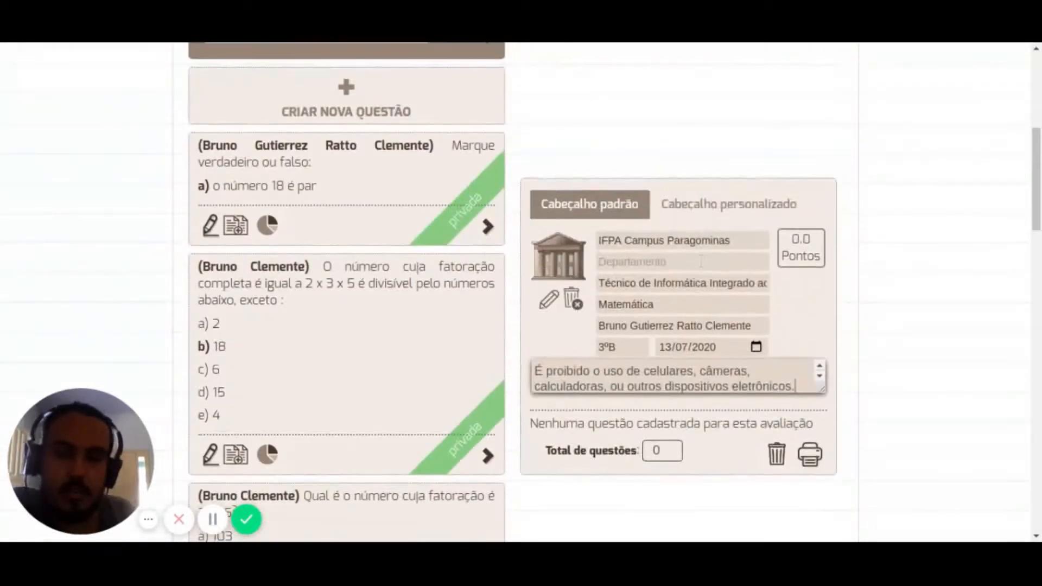
{"action": "scroll", "coordinate": [813, 290], "scroll_direction": "down", "scroll_amount": 1}
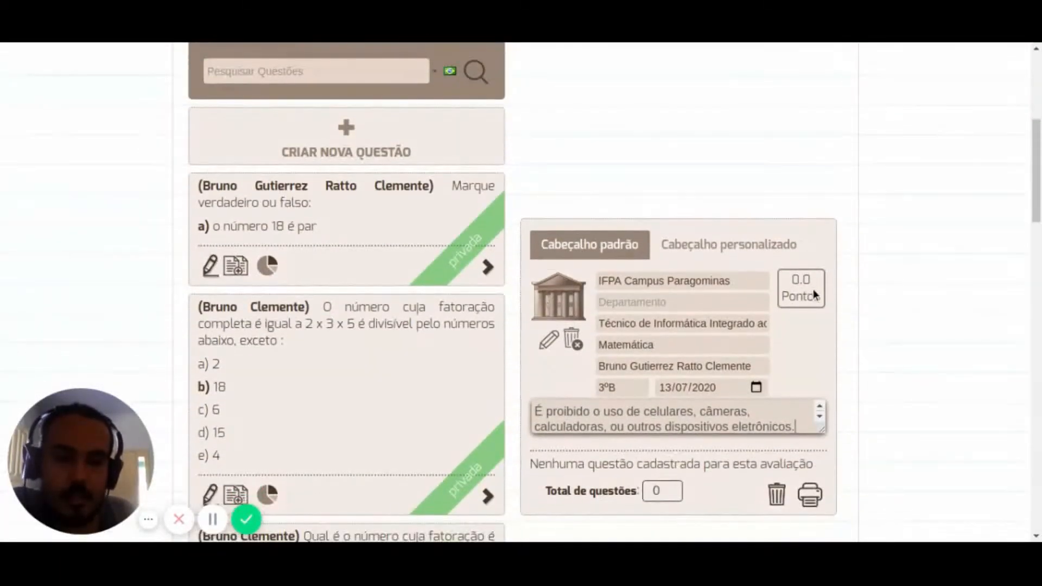
{"action": "left_click", "coordinate": [548, 345]}
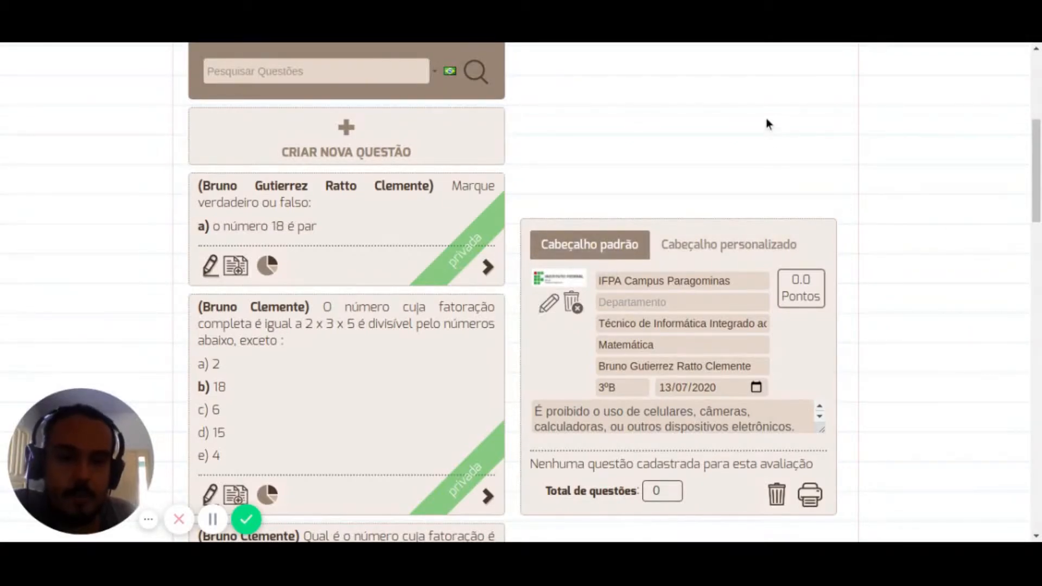
Include questions from other users in the question search alongside own questions.
{"action": "scroll", "coordinate": [767, 141], "scroll_direction": "up", "scroll_amount": 1}
{"action": "scroll", "coordinate": [767, 146], "scroll_direction": "up", "scroll_amount": 4}
{"action": "scroll", "coordinate": [923, 255], "scroll_direction": "down", "scroll_amount": 1}
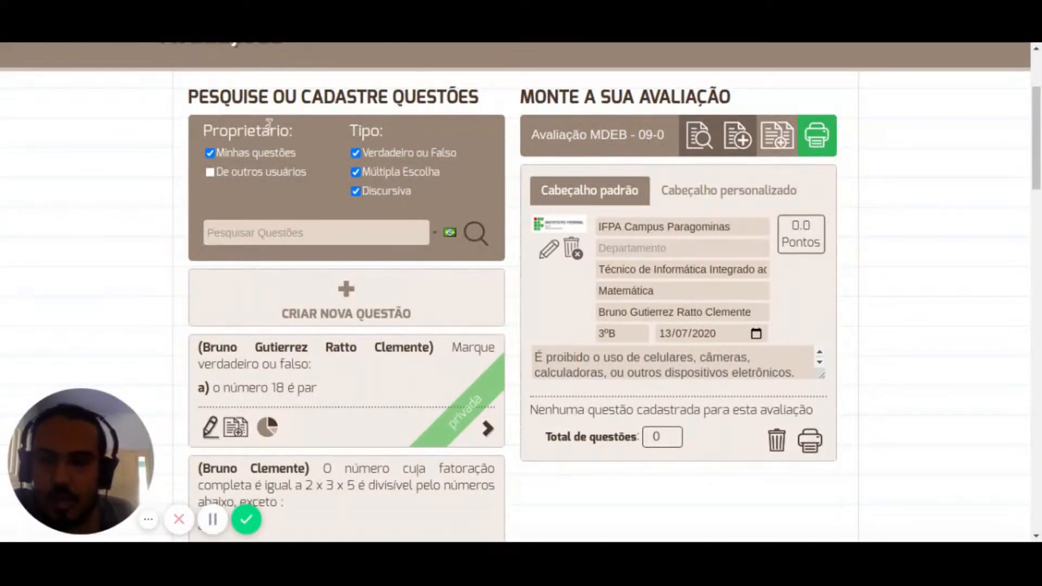
{"action": "left_click", "coordinate": [248, 183]}
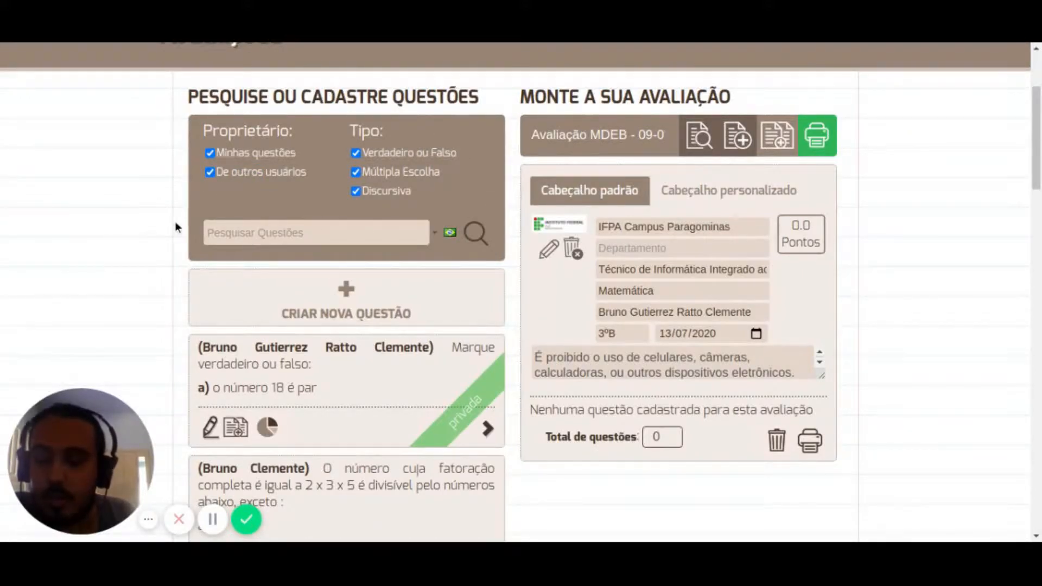
{"action": "left_click", "coordinate": [207, 185]}
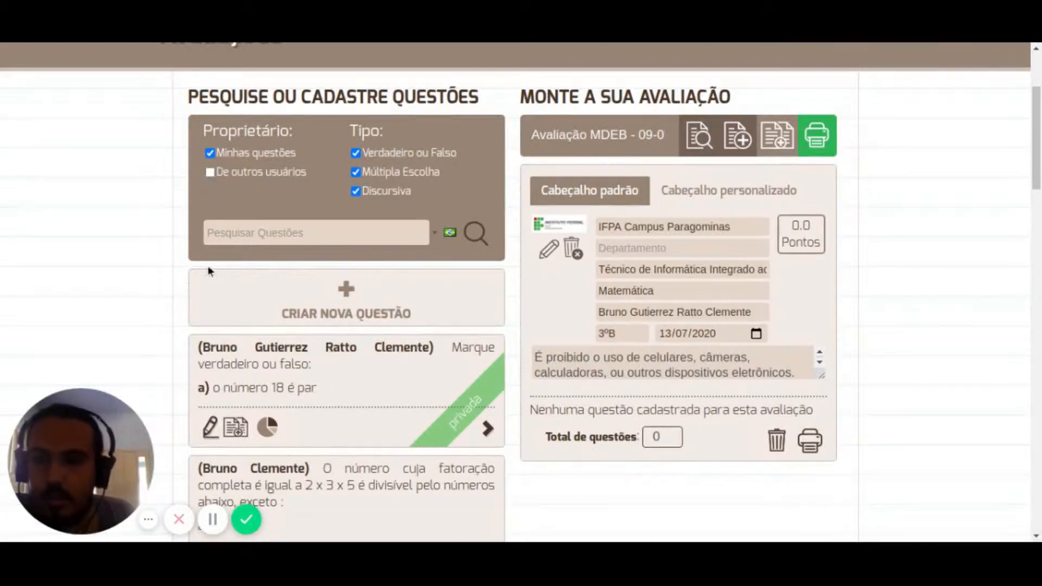
{"action": "left_click", "coordinate": [227, 179]}
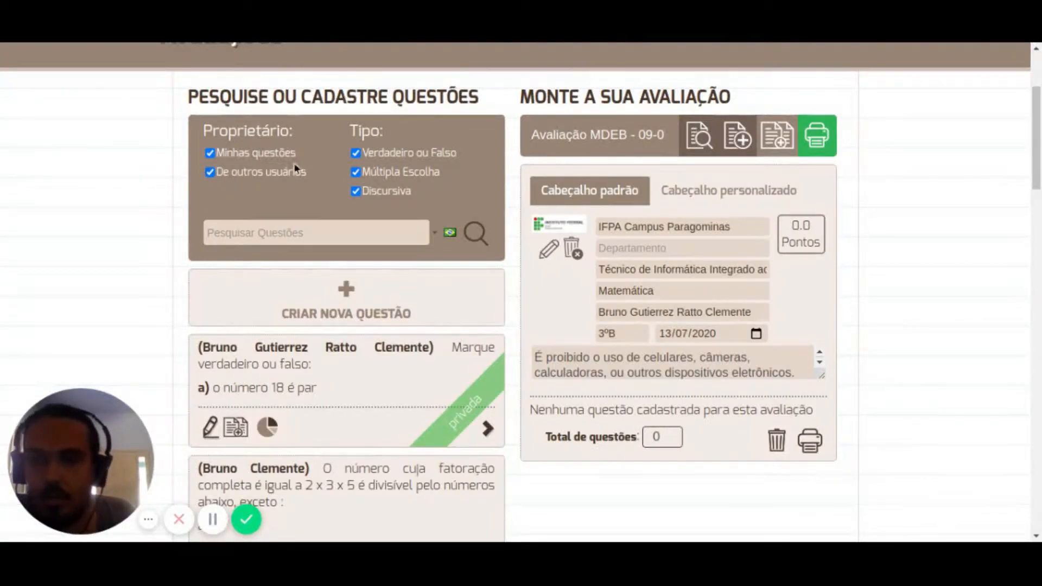
Try limiting the question types to Múltipla Escolha, and restore Verdadeiro ou Falso and Discursiva.
{"action": "left_click", "coordinate": [412, 158]}
{"action": "left_click", "coordinate": [409, 198]}
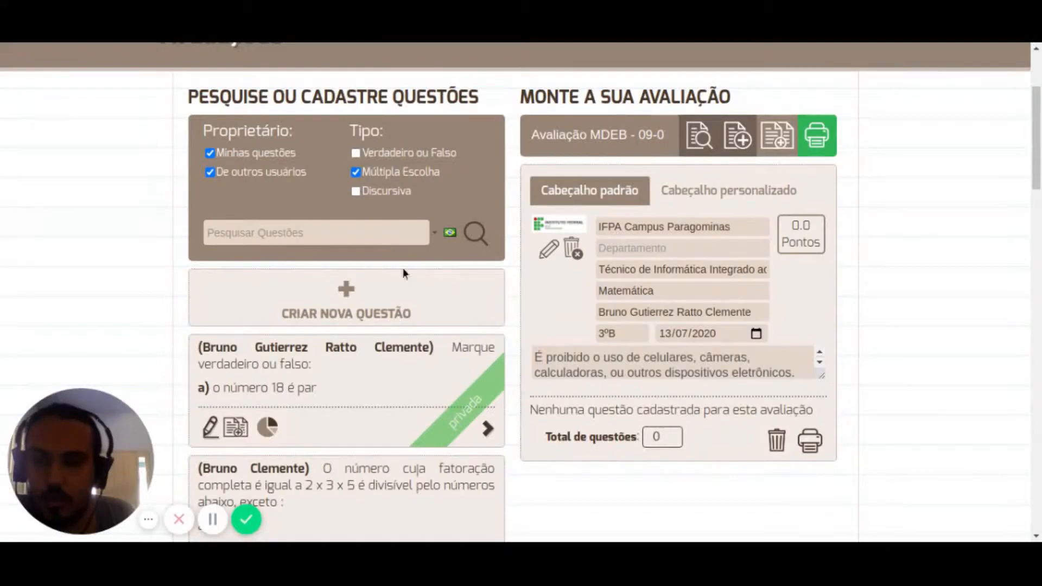
{"action": "left_click", "coordinate": [398, 199]}
{"action": "left_click", "coordinate": [396, 158]}
Search the question bank for frações.
{"action": "left_click", "coordinate": [318, 228]}
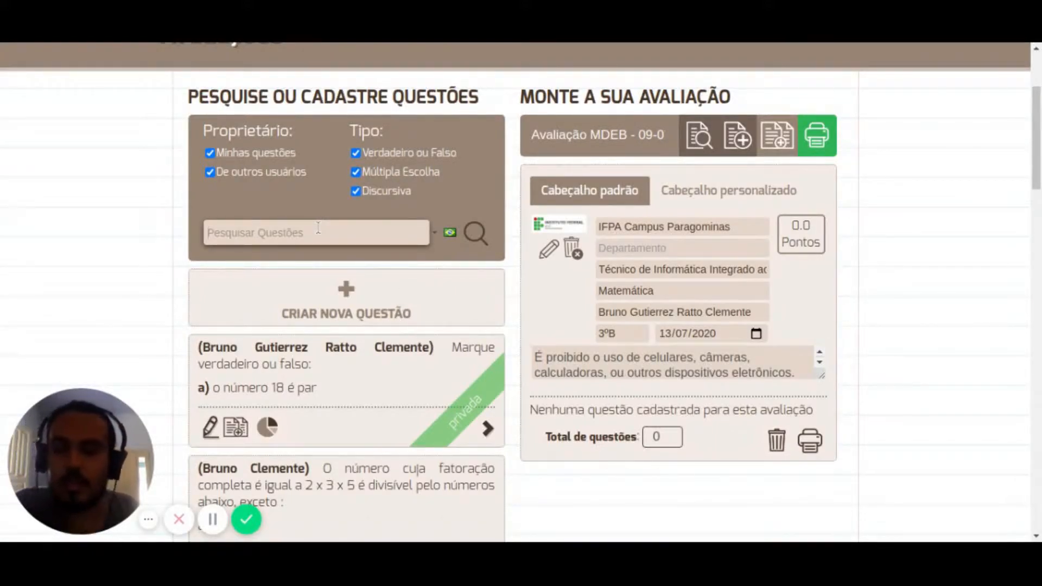
{"action": "type", "text": "frac"}
{"action": "type", "text": "ões"}
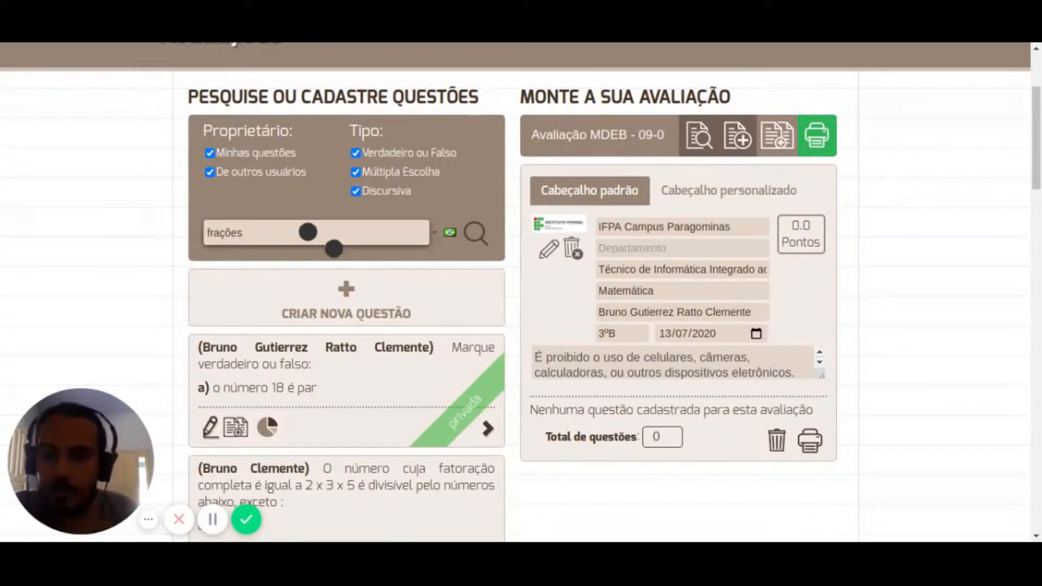
{"action": "key", "text": "Return"}
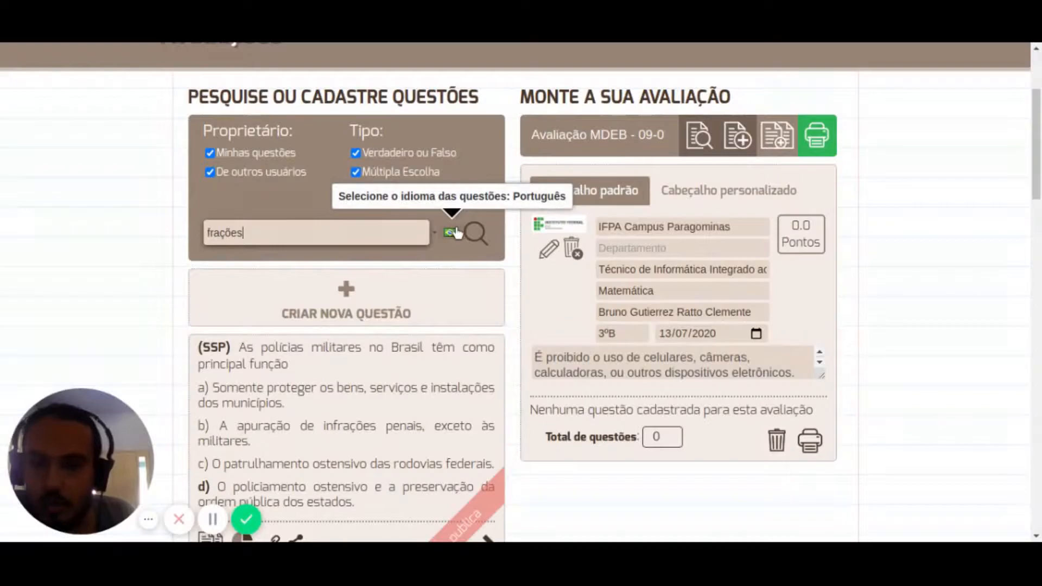
Examine the source and statement of the UFAC – MS Concursos question on the sum of the generating fractions of x and y.
{"action": "scroll", "coordinate": [98, 228], "scroll_direction": "down", "scroll_amount": 5}
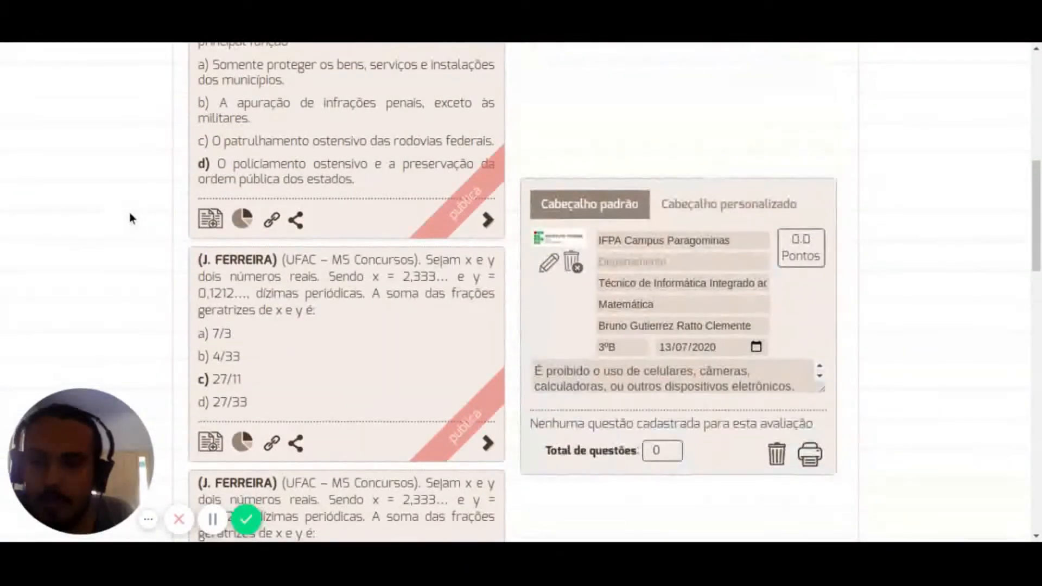
{"action": "scroll", "coordinate": [131, 214], "scroll_direction": "down", "scroll_amount": 1}
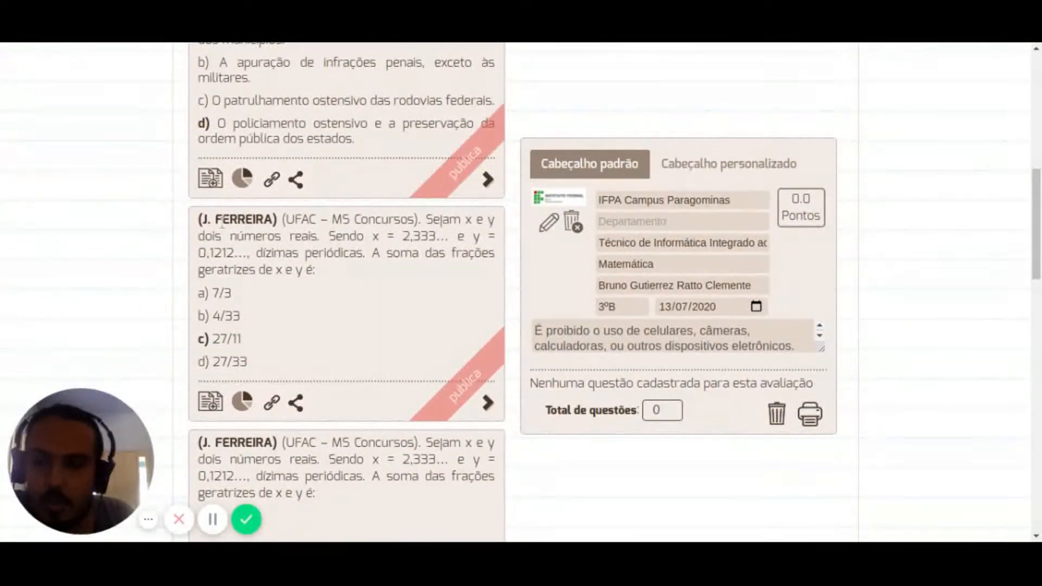
{"action": "left_click_drag", "start_coordinate": [200, 219], "coordinate": [404, 220]}
{"action": "left_click", "coordinate": [282, 222]}
{"action": "left_click", "coordinate": [362, 228]}
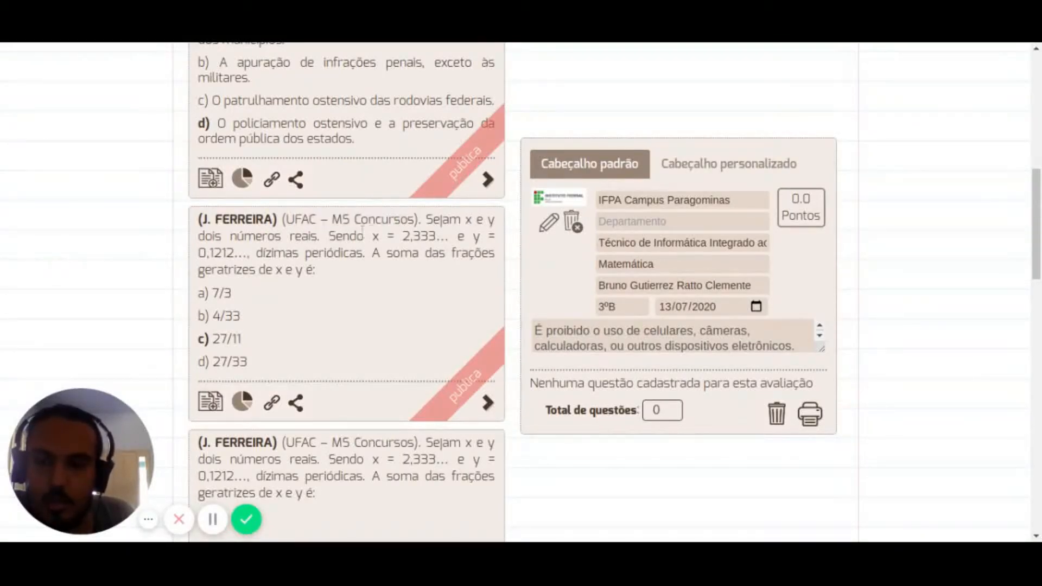
{"action": "left_click_drag", "start_coordinate": [333, 219], "coordinate": [436, 238]}
{"action": "left_click_drag", "start_coordinate": [187, 252], "coordinate": [350, 257]}
{"action": "left_click", "coordinate": [370, 254]}
{"action": "left_click_drag", "start_coordinate": [425, 253], "coordinate": [393, 278]}
{"action": "left_click", "coordinate": [393, 273]}
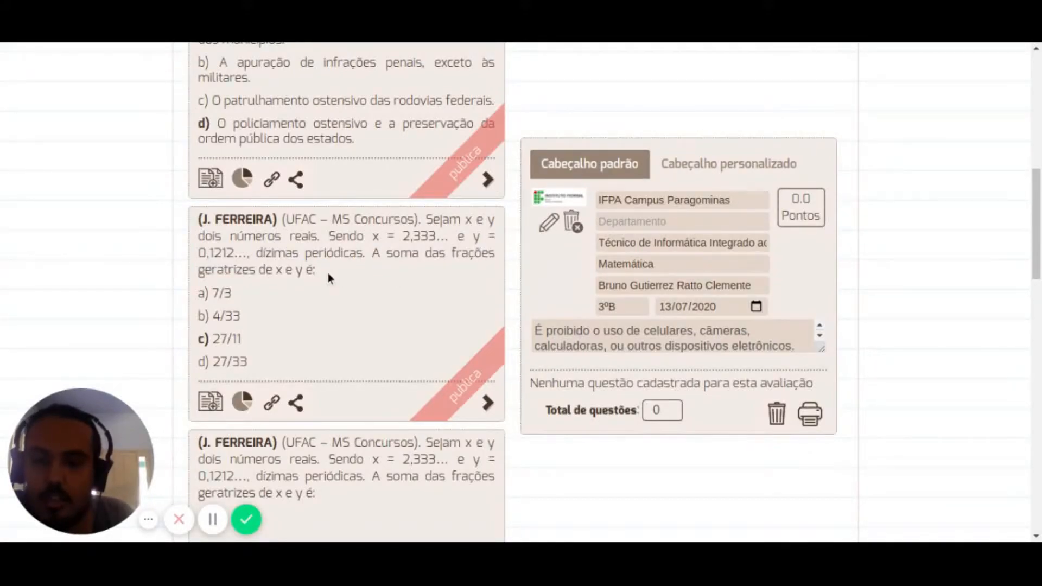
Add the public UFAC – MS Concursos question with four alternatives to the evaluation and set its score to 3.00 points.
{"action": "left_click_drag", "start_coordinate": [196, 285], "coordinate": [265, 357]}
{"action": "left_click", "coordinate": [266, 358]}
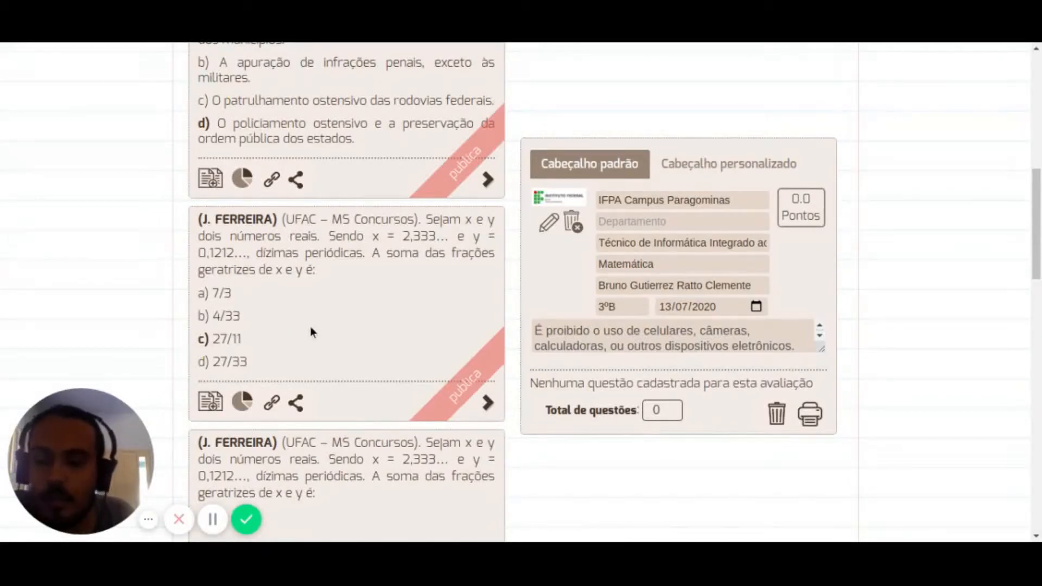
{"action": "left_click", "coordinate": [489, 405]}
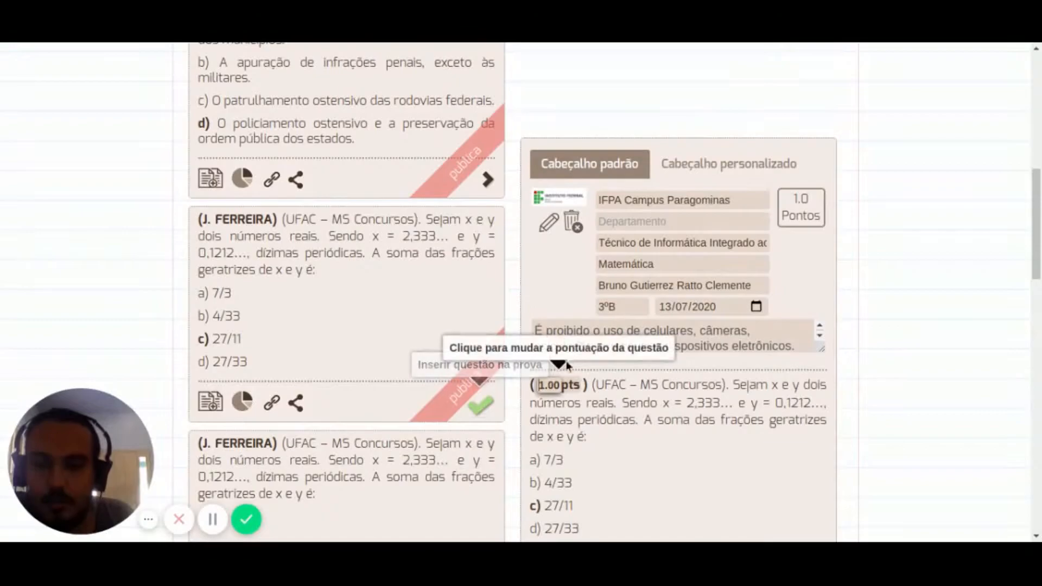
{"action": "scroll", "coordinate": [648, 313], "scroll_direction": "down", "scroll_amount": 1}
{"action": "left_click_drag", "start_coordinate": [538, 304], "coordinate": [545, 304]}
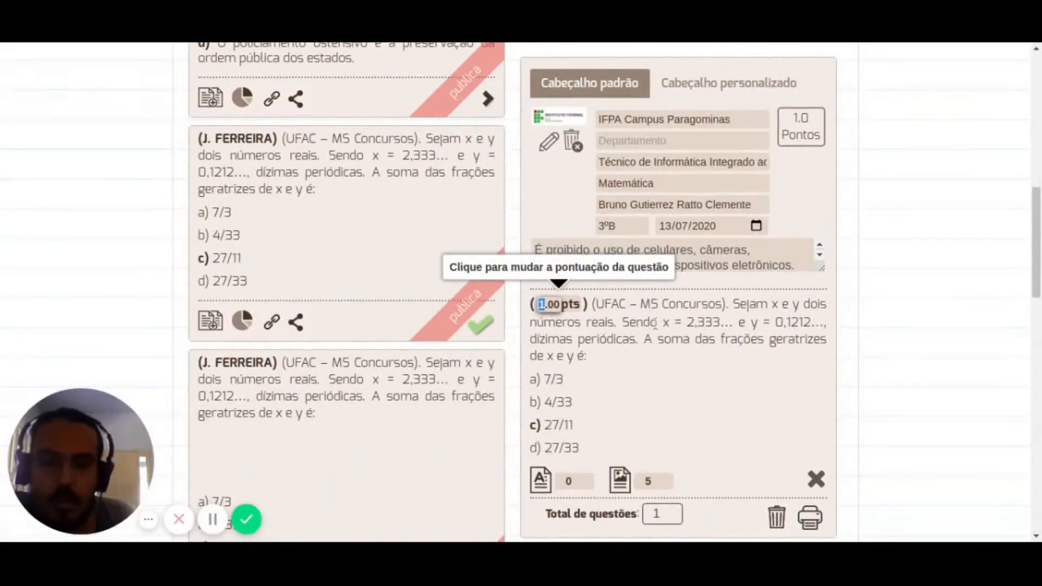
{"action": "type", "text": "3"}
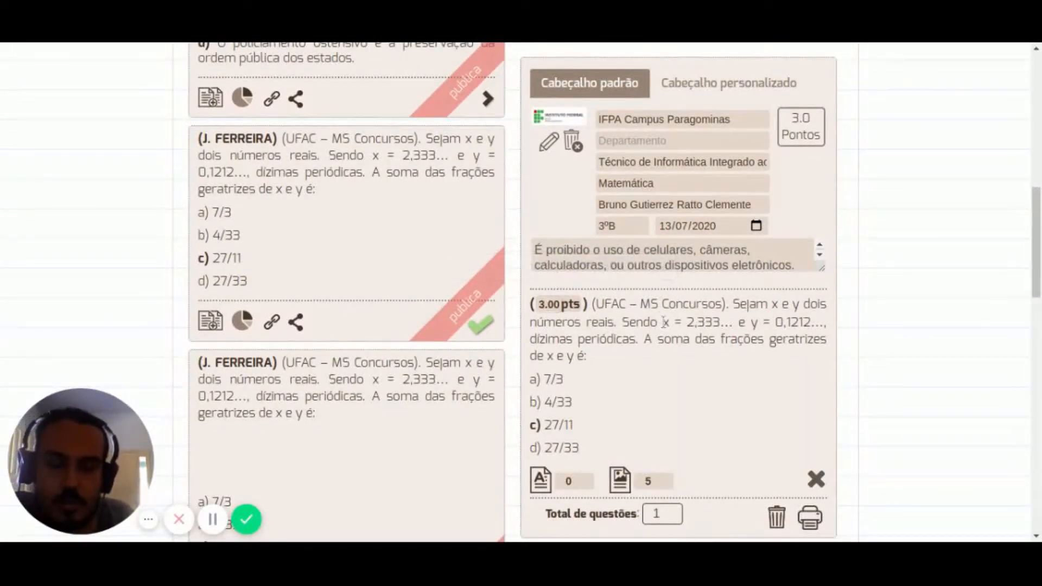
Check the marked correct alternative of the inserted UFAC – MS Concursos question and remove that question from the evaluation.
{"action": "scroll", "coordinate": [667, 326], "scroll_direction": "down", "scroll_amount": 2}
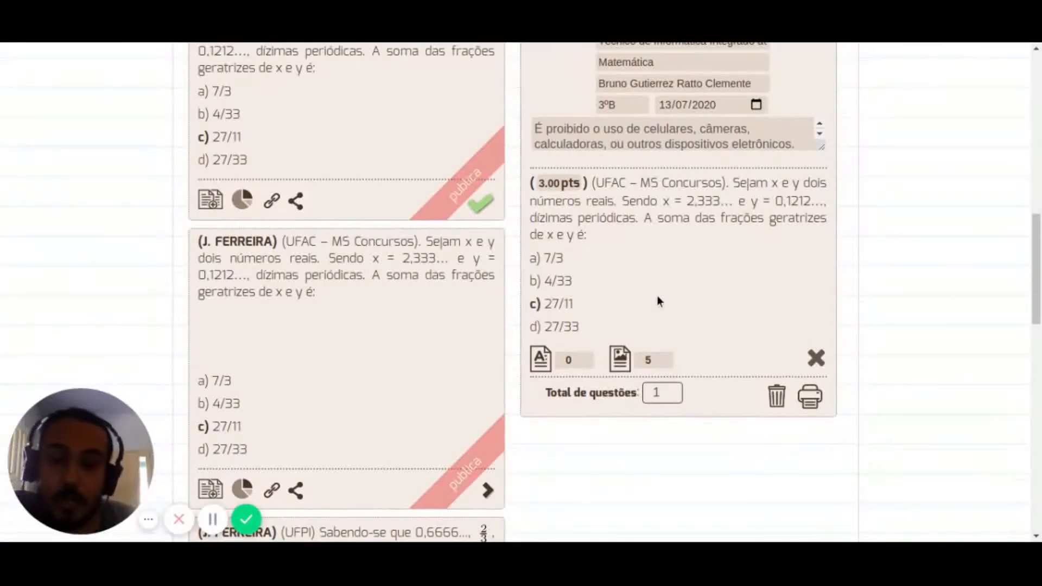
{"action": "left_click_drag", "start_coordinate": [531, 304], "coordinate": [538, 304]}
{"action": "key", "text": "ctrl+b"}
{"action": "left_click", "coordinate": [584, 320]}
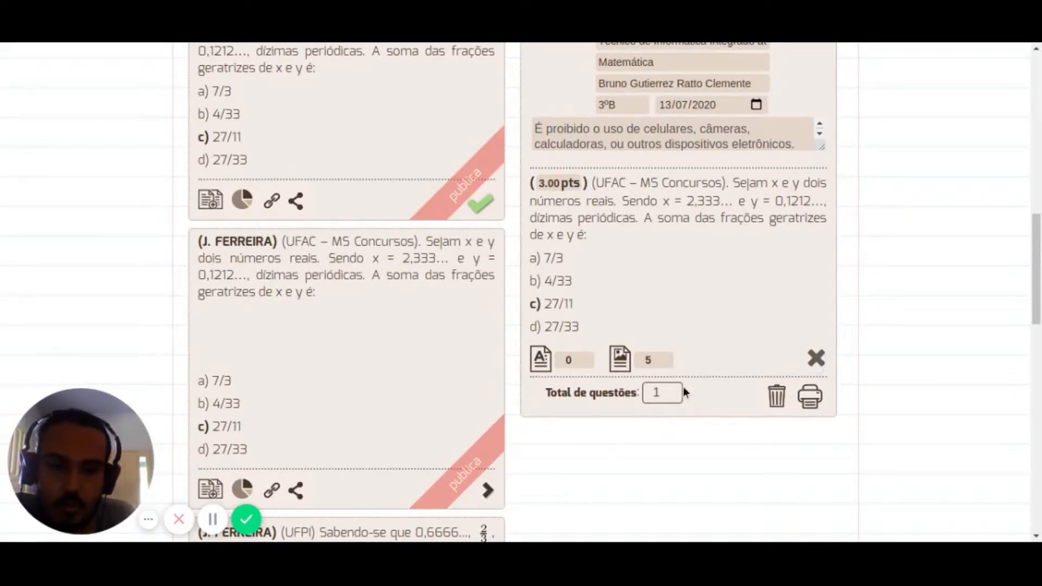
{"action": "left_click", "coordinate": [817, 359]}
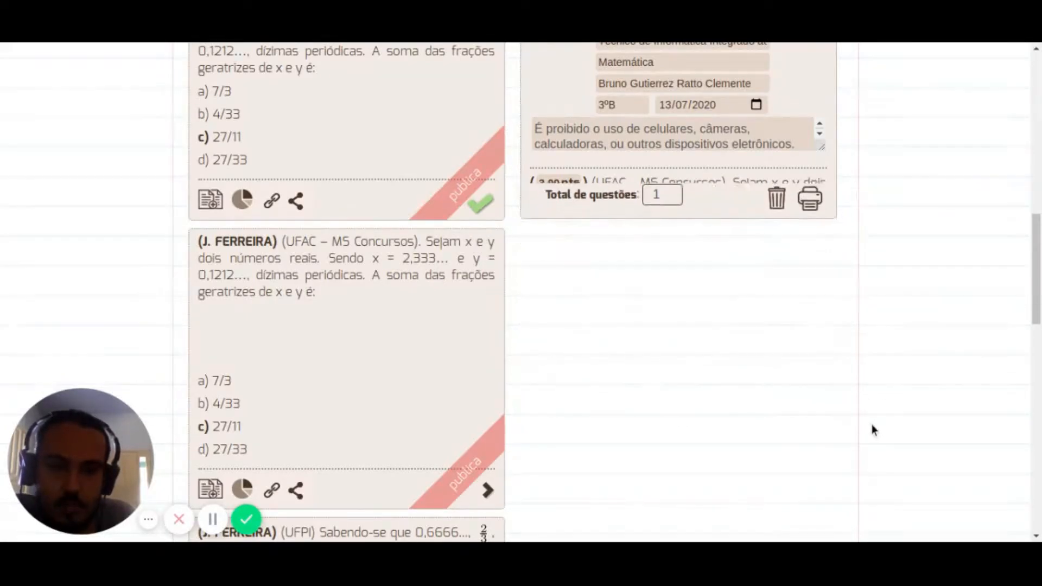
{"action": "scroll", "coordinate": [480, 272], "scroll_direction": "up", "scroll_amount": 3}
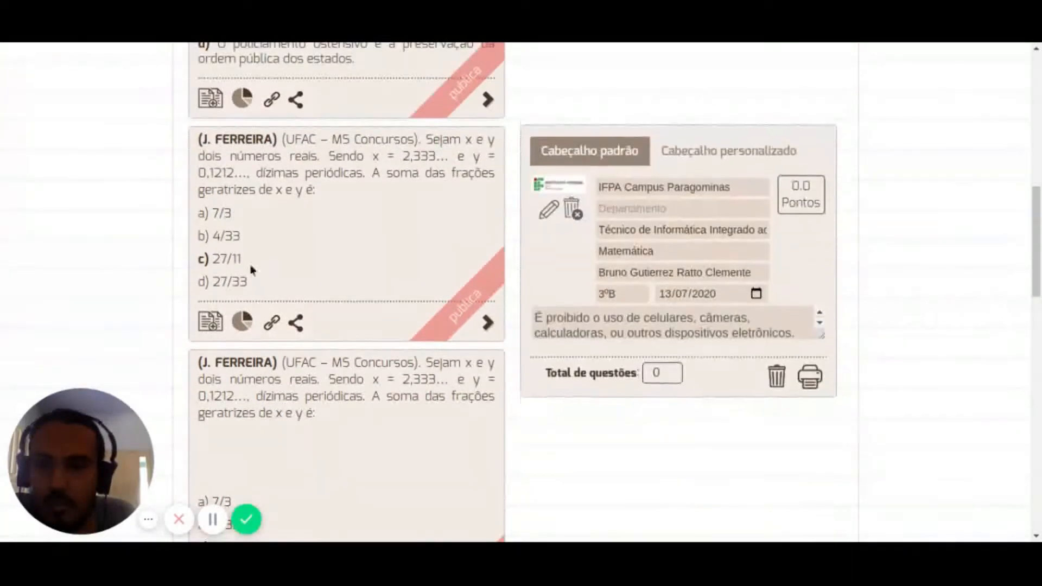
Start a new question as a copy of the public UFAC – MS Concursos one, entering the teacher's name as author and the level Técnico.
{"action": "left_click", "coordinate": [210, 322]}
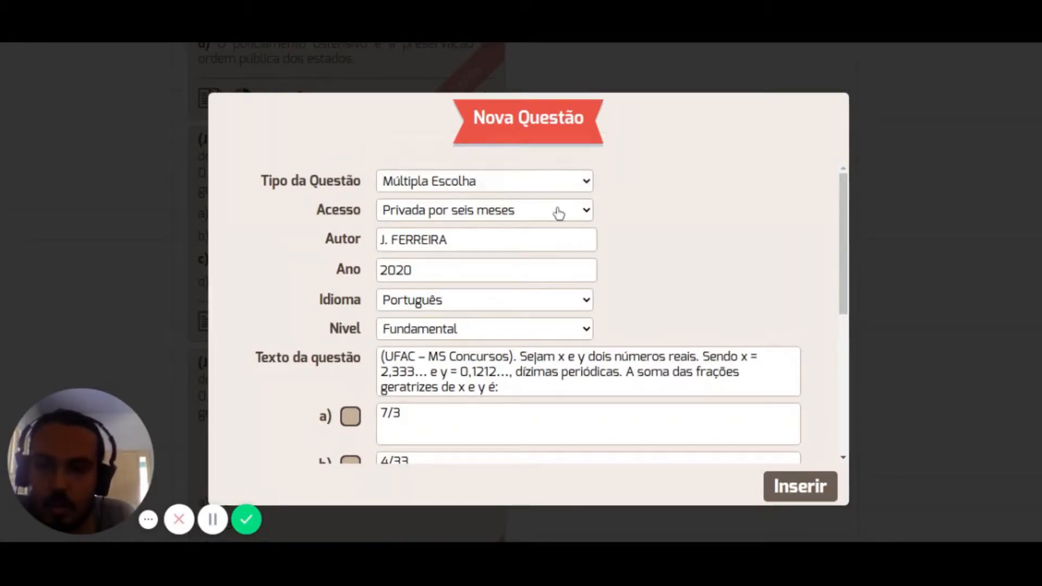
{"action": "mouse_move", "coordinate": [551, 214]}
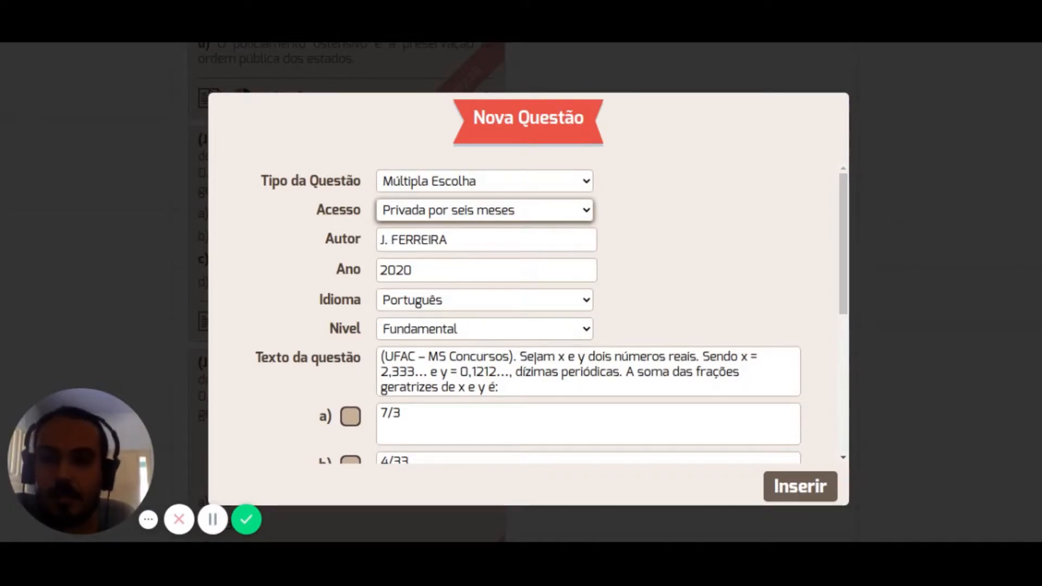
{"action": "triple_click", "coordinate": [418, 247]}
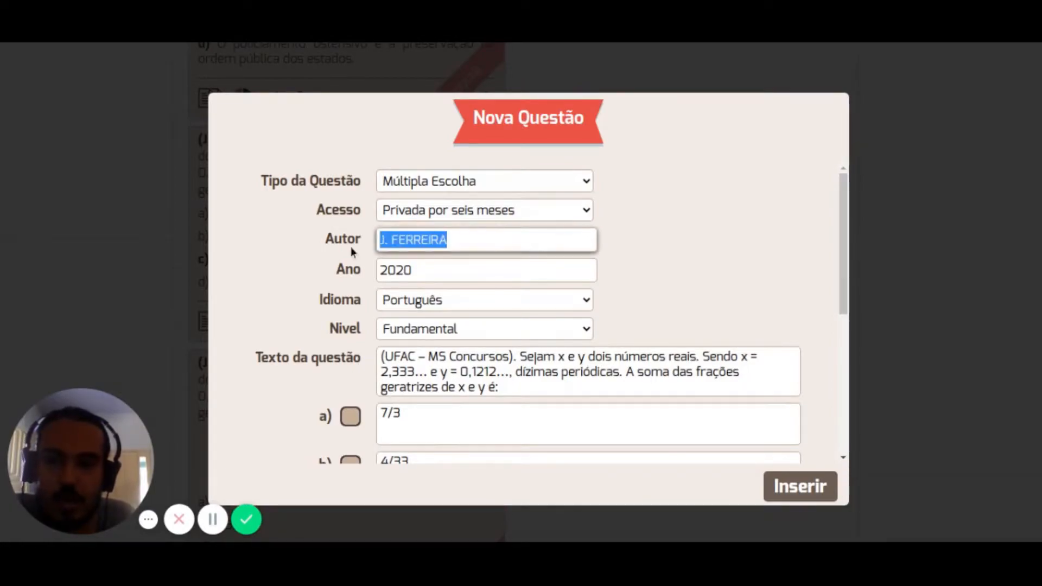
{"action": "type", "text": "uno Clemente"}
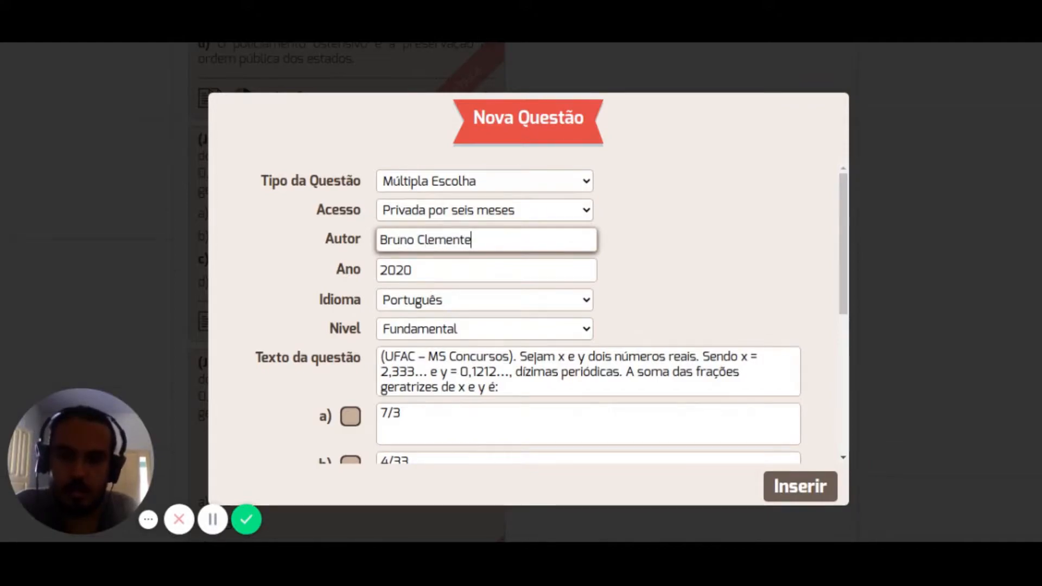
{"action": "key", "text": "Tab"}
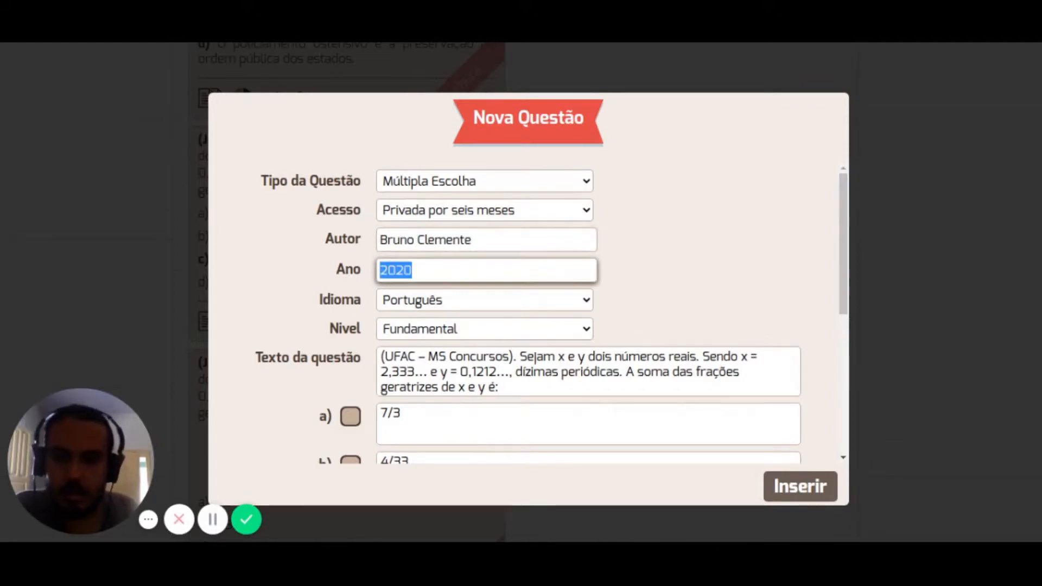
{"action": "key", "text": "Tab"}
{"action": "key", "text": "Tab"}
{"action": "key", "text": "t"}
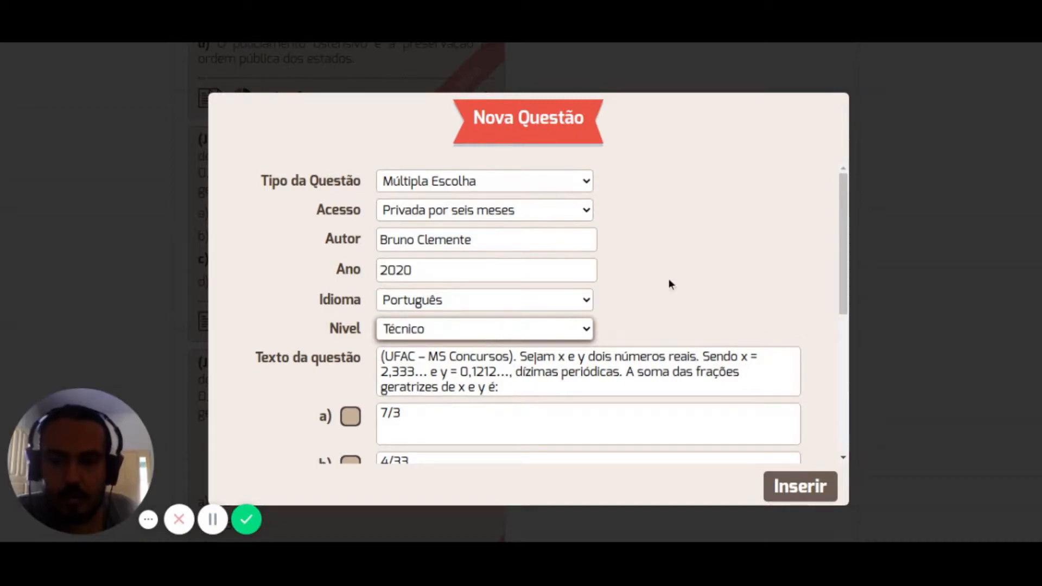
Try marking alternative b) as the correct answer of the copied question, and restore alternative c).
{"action": "scroll", "coordinate": [560, 361], "scroll_direction": "down", "scroll_amount": 1}
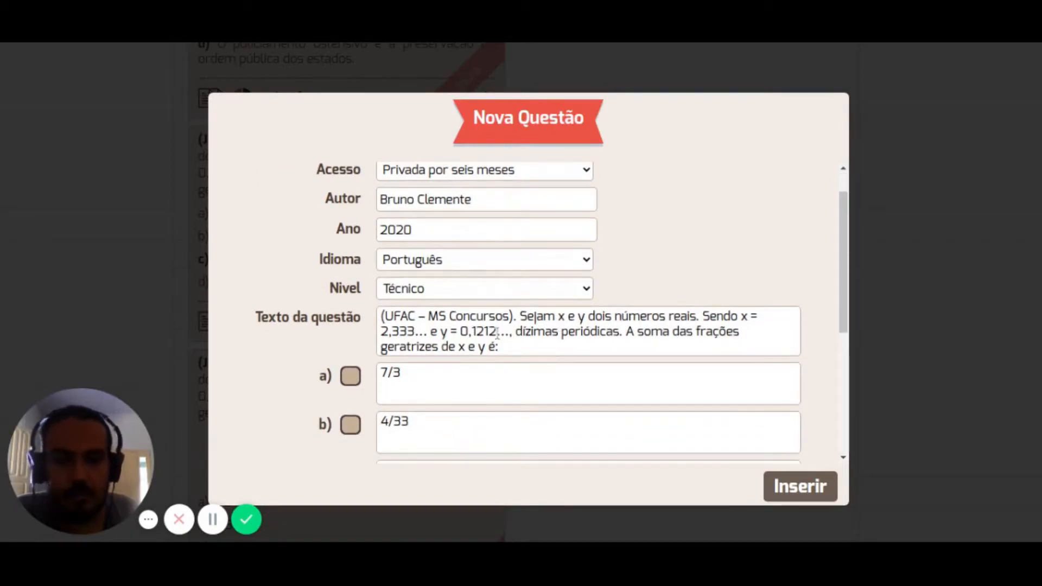
{"action": "scroll", "coordinate": [497, 334], "scroll_direction": "down", "scroll_amount": 4}
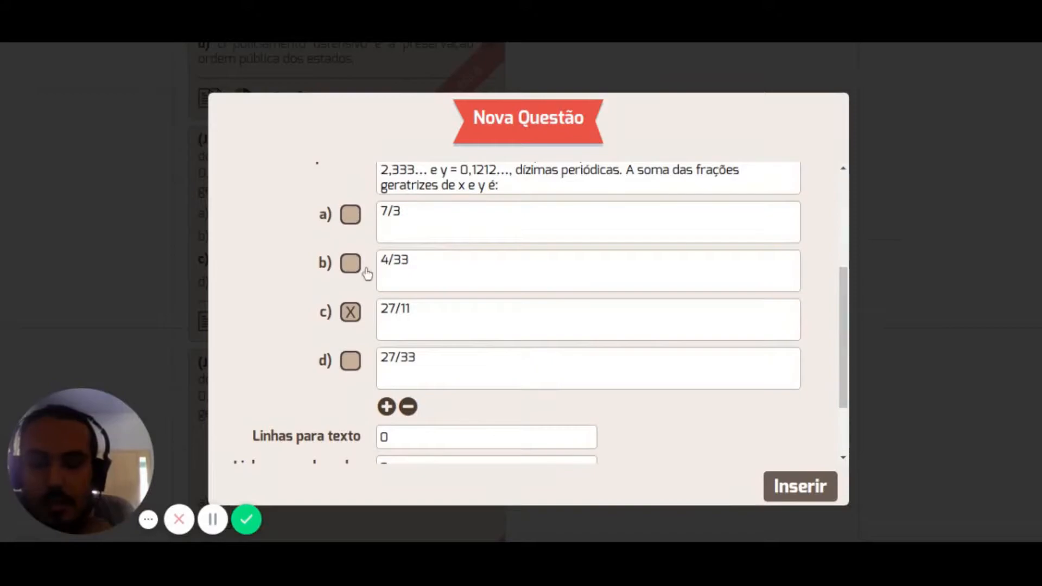
{"action": "scroll", "coordinate": [367, 274], "scroll_direction": "up", "scroll_amount": 1}
{"action": "left_click", "coordinate": [351, 305]}
{"action": "left_click", "coordinate": [350, 354]}
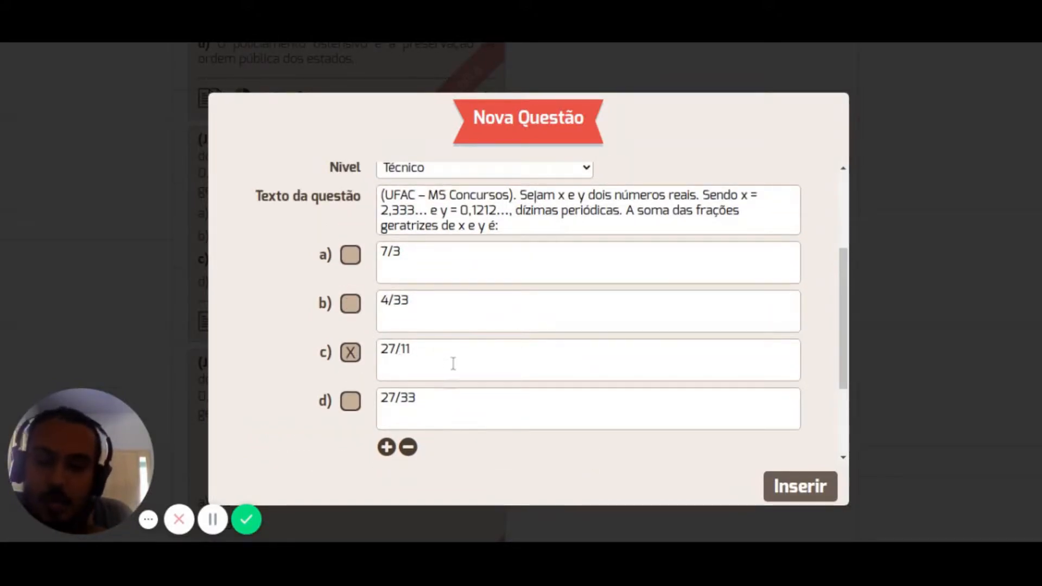
Add a fifth alternative e) to the copied question with the answer 27/44.
{"action": "scroll", "coordinate": [478, 353], "scroll_direction": "down", "scroll_amount": 2}
{"action": "left_click", "coordinate": [386, 367]}
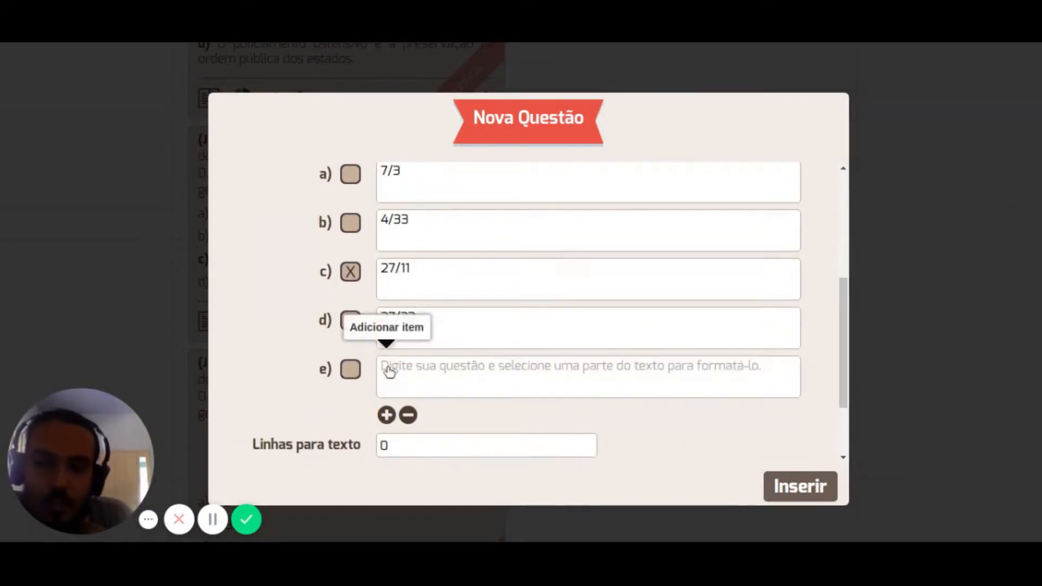
{"action": "left_click", "coordinate": [409, 416]}
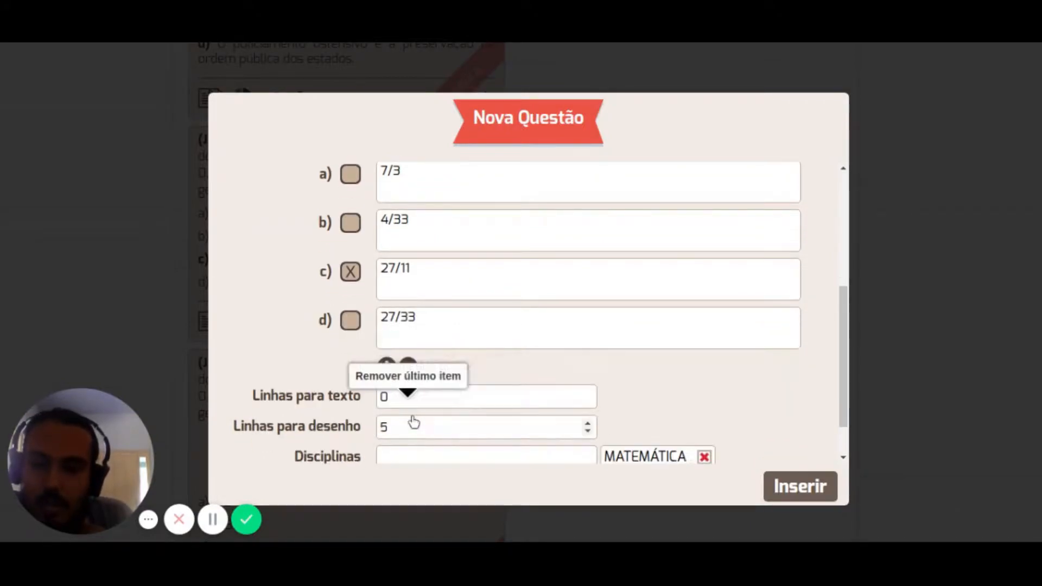
{"action": "left_click", "coordinate": [387, 366]}
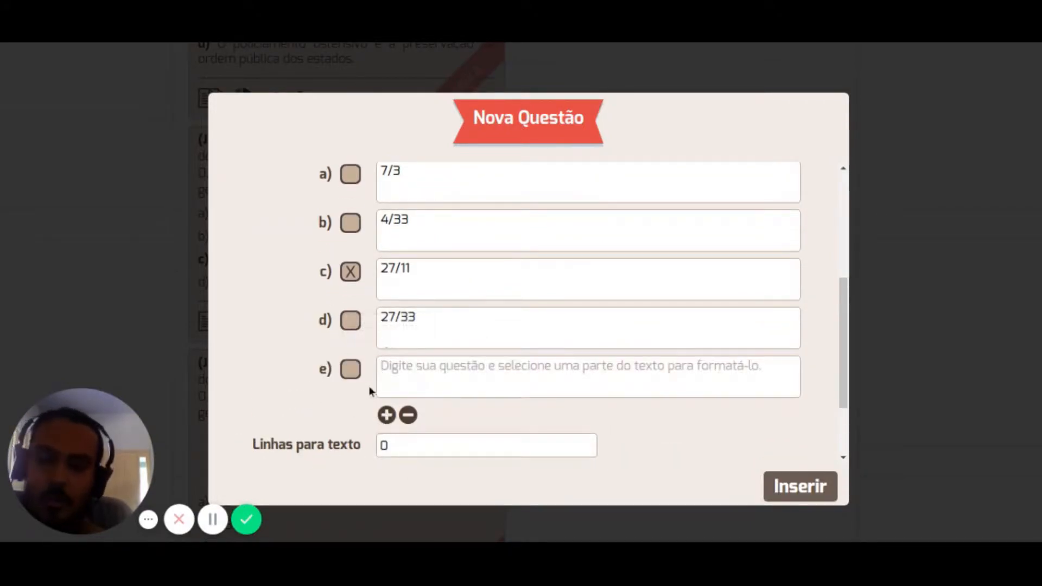
{"action": "left_click", "coordinate": [440, 376]}
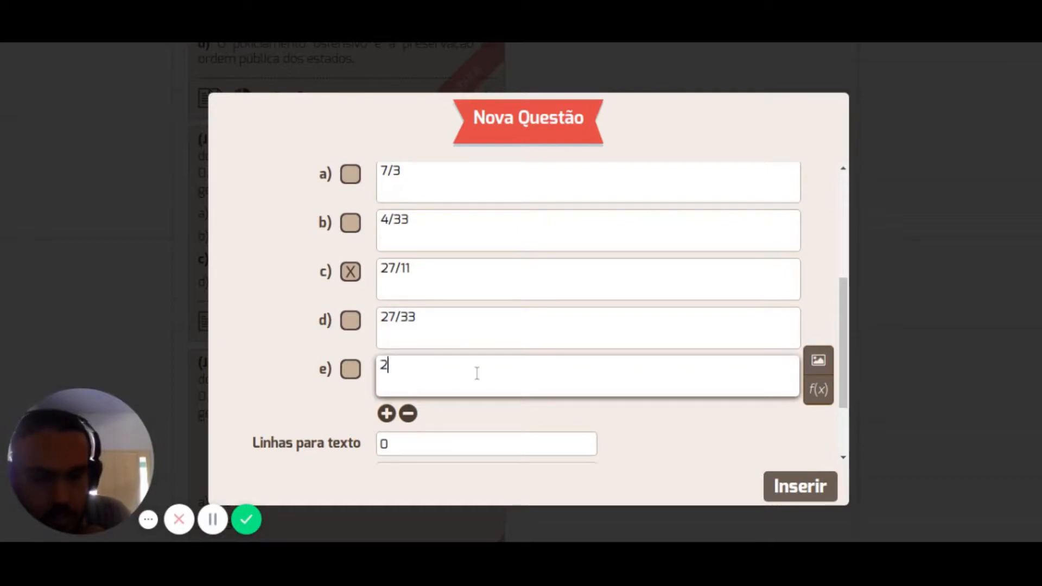
{"action": "type", "text": "27/44"}
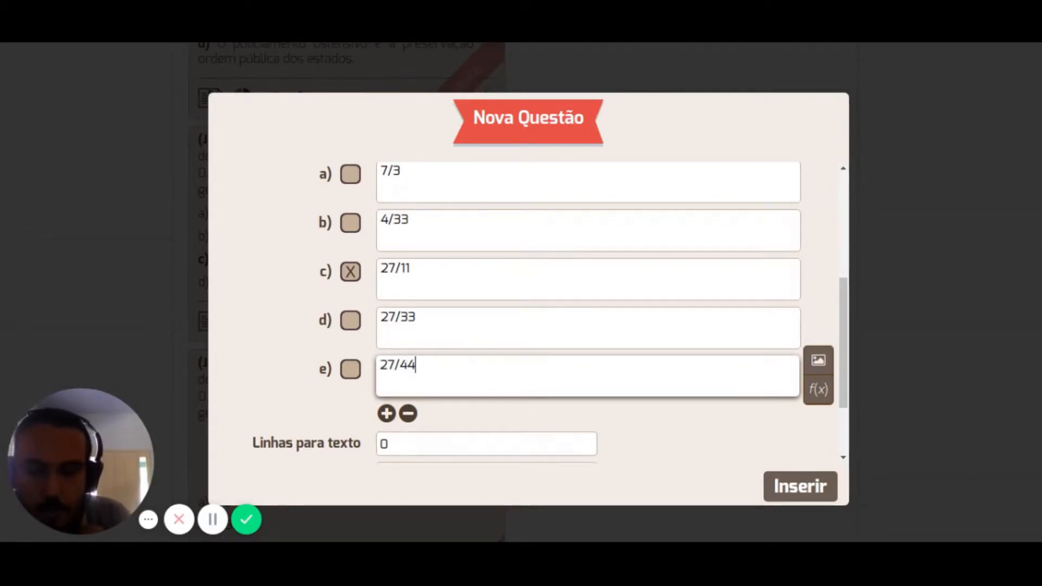
{"action": "left_click", "coordinate": [651, 423]}
Add frações to the copied question's subjects and insert the finished question into the question bank.
{"action": "scroll", "coordinate": [617, 377], "scroll_direction": "down", "scroll_amount": 2}
{"action": "left_click", "coordinate": [386, 343]}
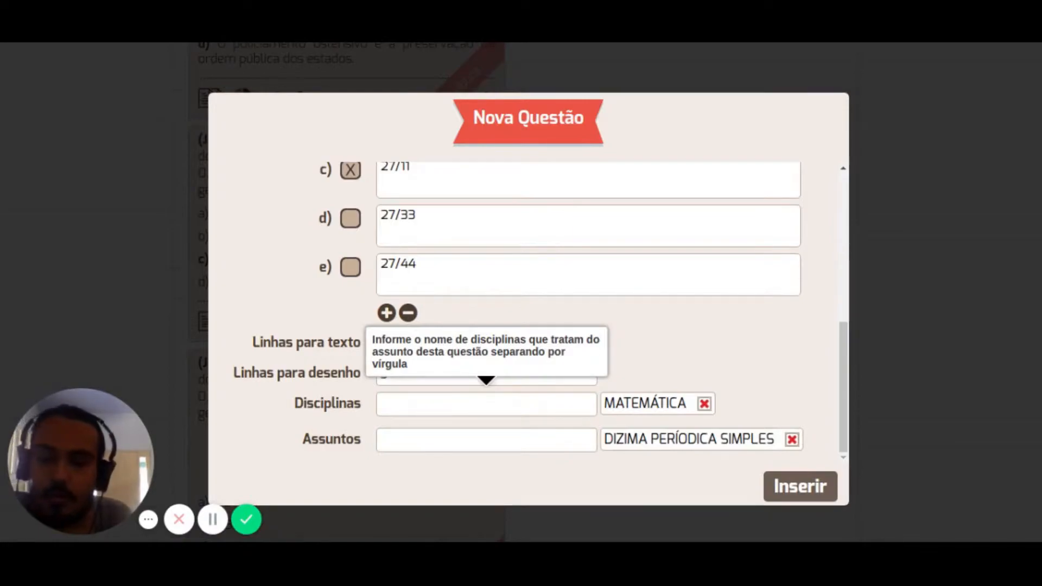
{"action": "left_click", "coordinate": [445, 400]}
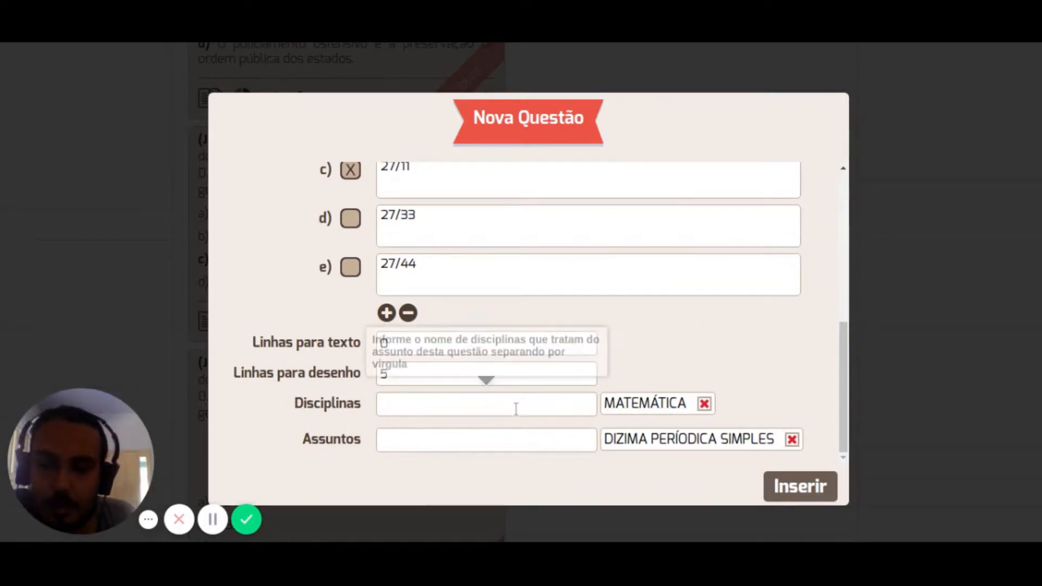
{"action": "left_click", "coordinate": [464, 435]}
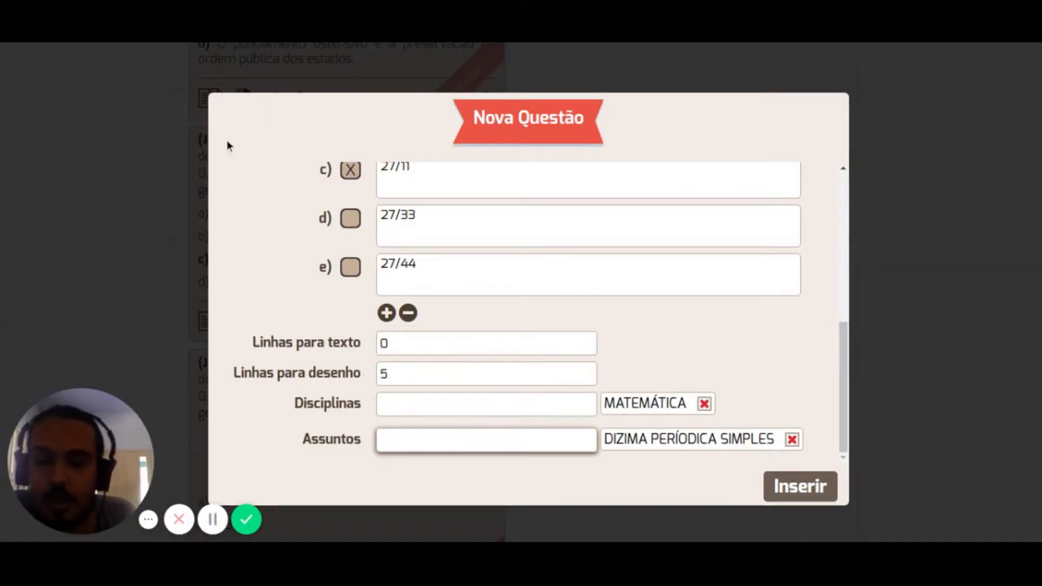
{"action": "left_click", "coordinate": [496, 402]}
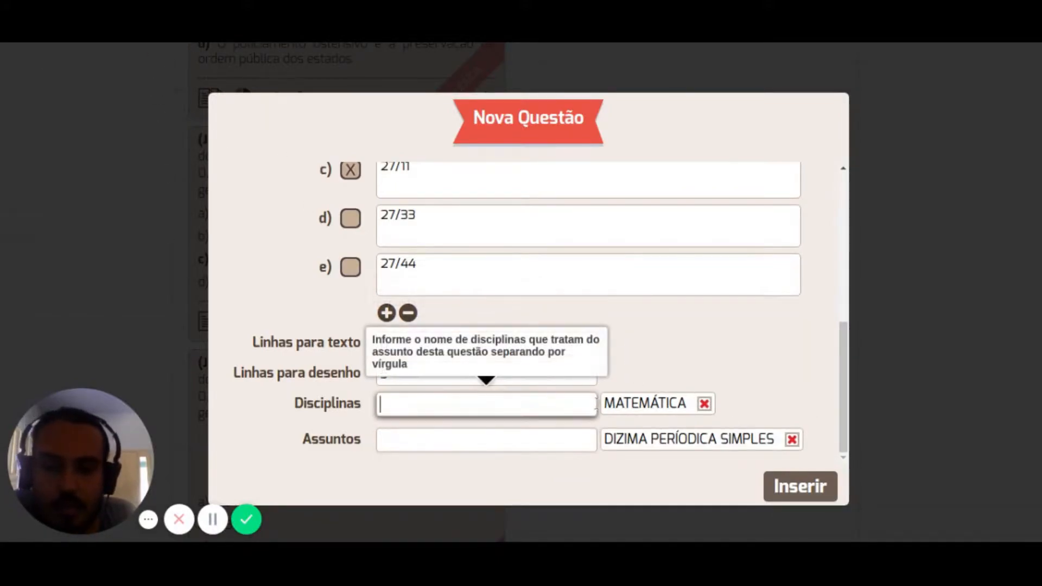
{"action": "left_click", "coordinate": [444, 441]}
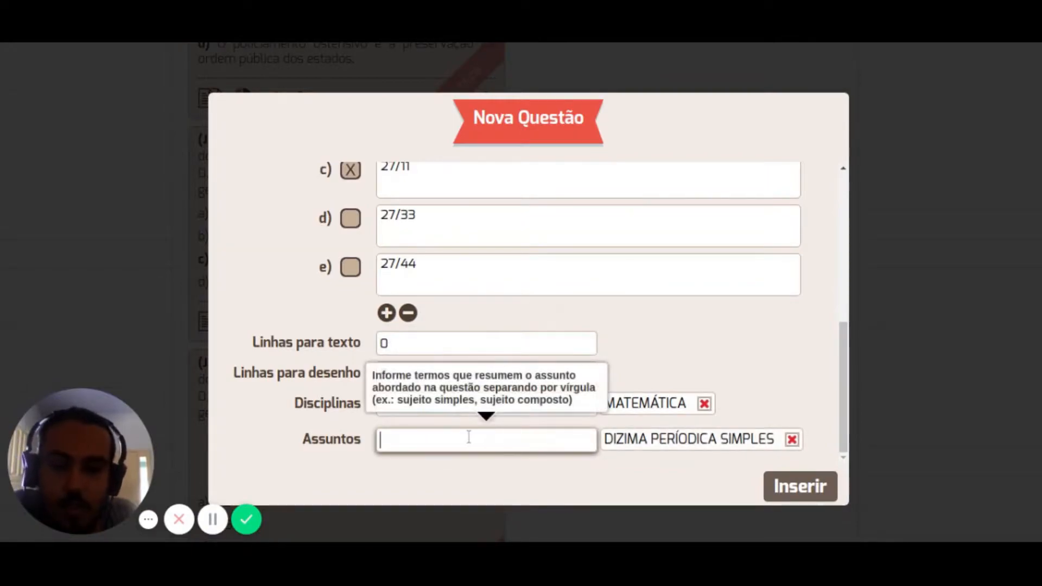
{"action": "type", "text": "frações"}
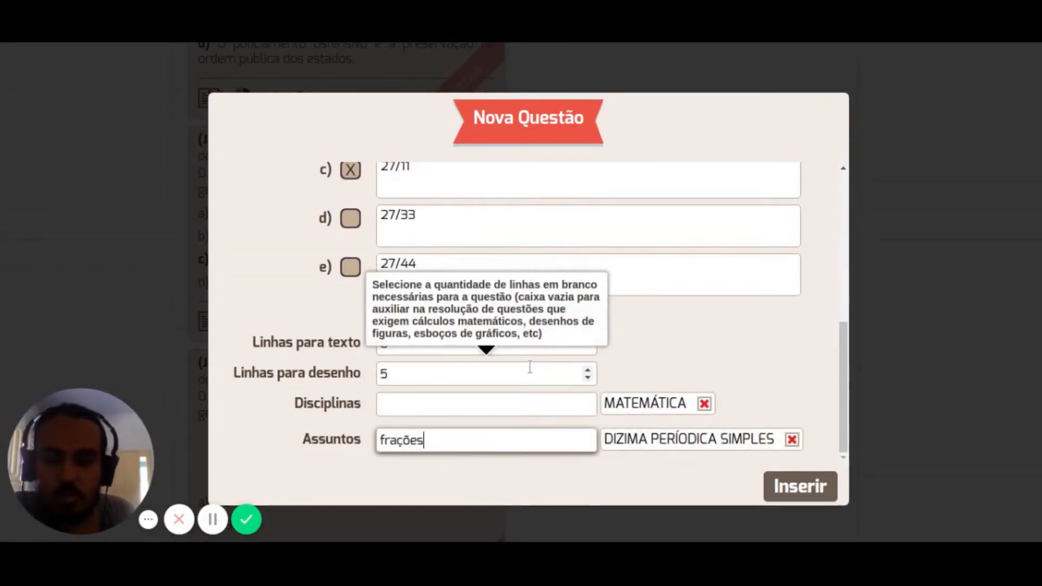
{"action": "key", "text": "Return"}
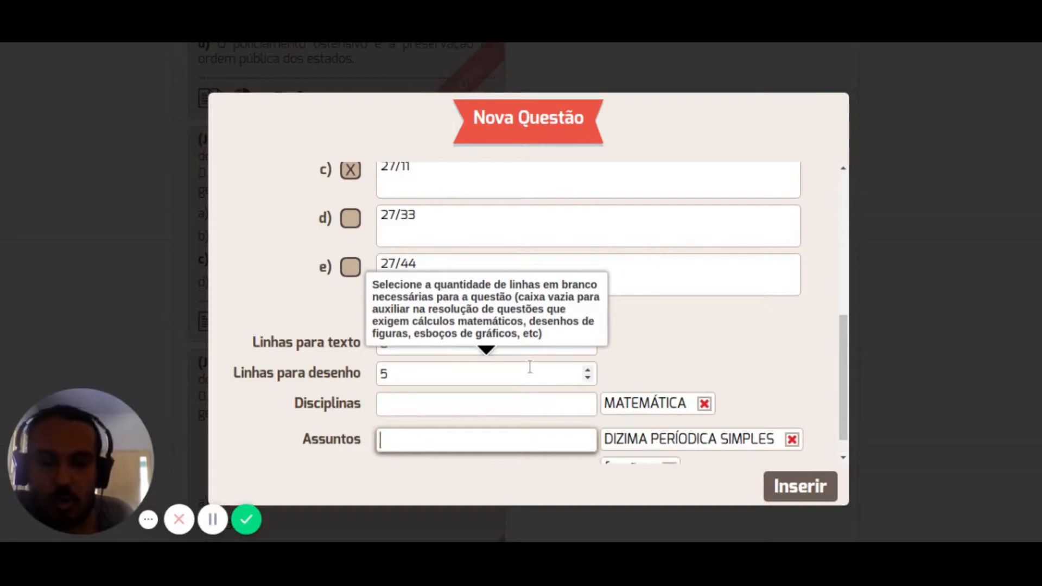
{"action": "scroll", "coordinate": [530, 368], "scroll_direction": "down", "scroll_amount": 1}
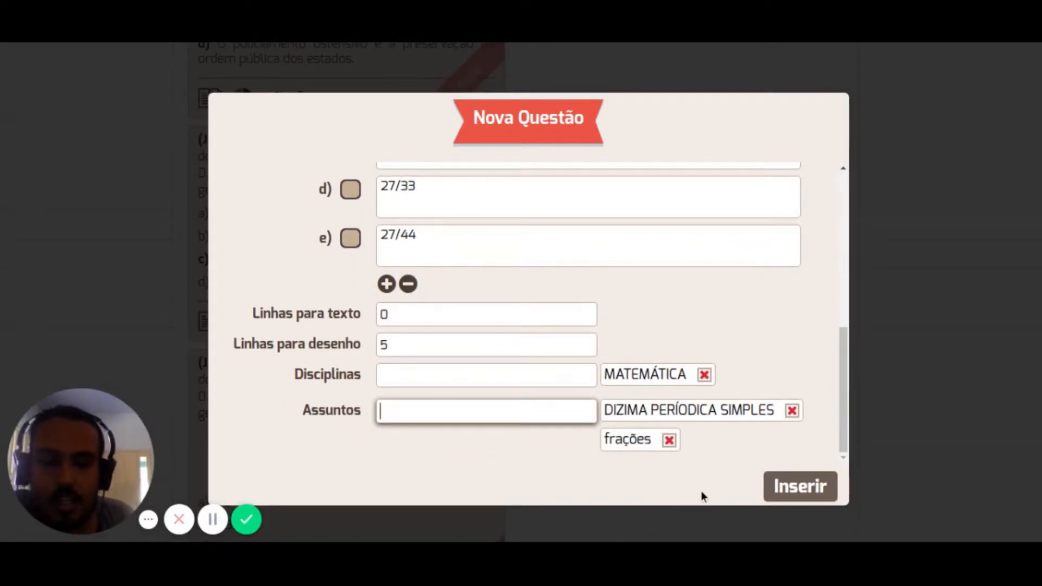
{"action": "left_click", "coordinate": [808, 485]}
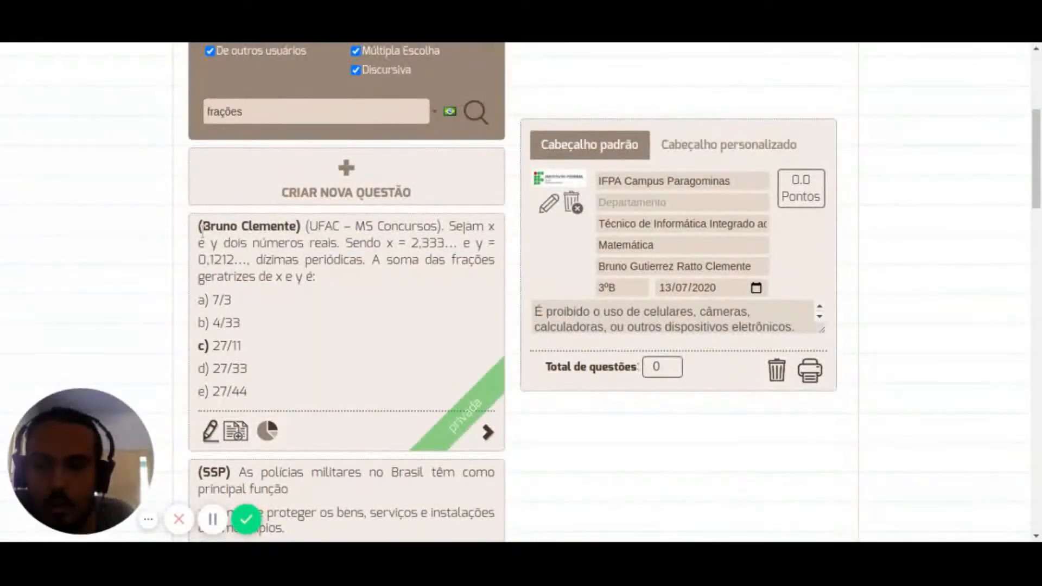
Add the private five-alternative copy of the question to the evaluation and set its score to 3.00 points.
{"action": "left_click_drag", "start_coordinate": [202, 226], "coordinate": [299, 226]}
{"action": "left_click", "coordinate": [288, 227]}
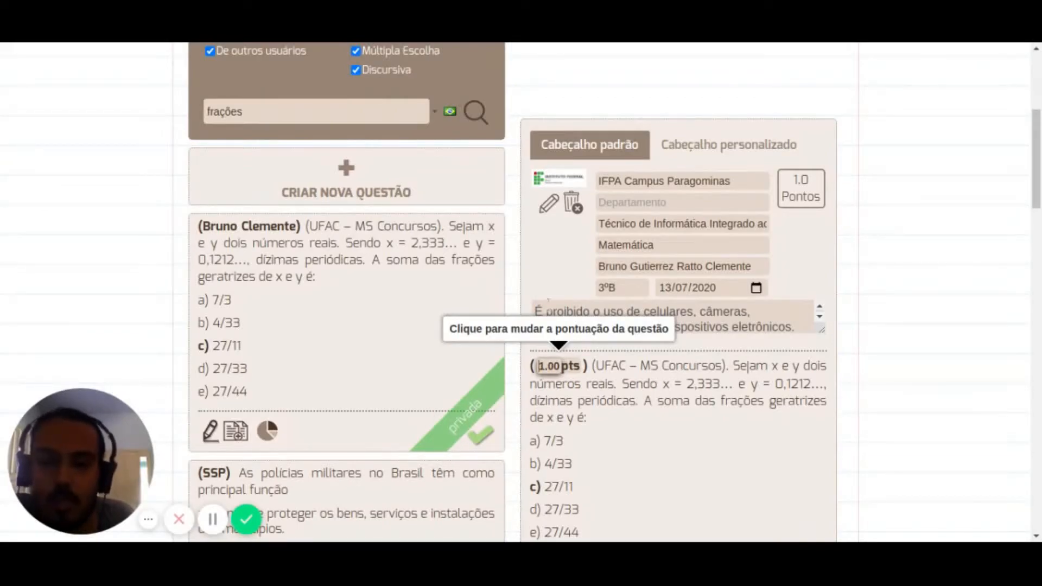
{"action": "scroll", "coordinate": [641, 300], "scroll_direction": "down", "scroll_amount": 2}
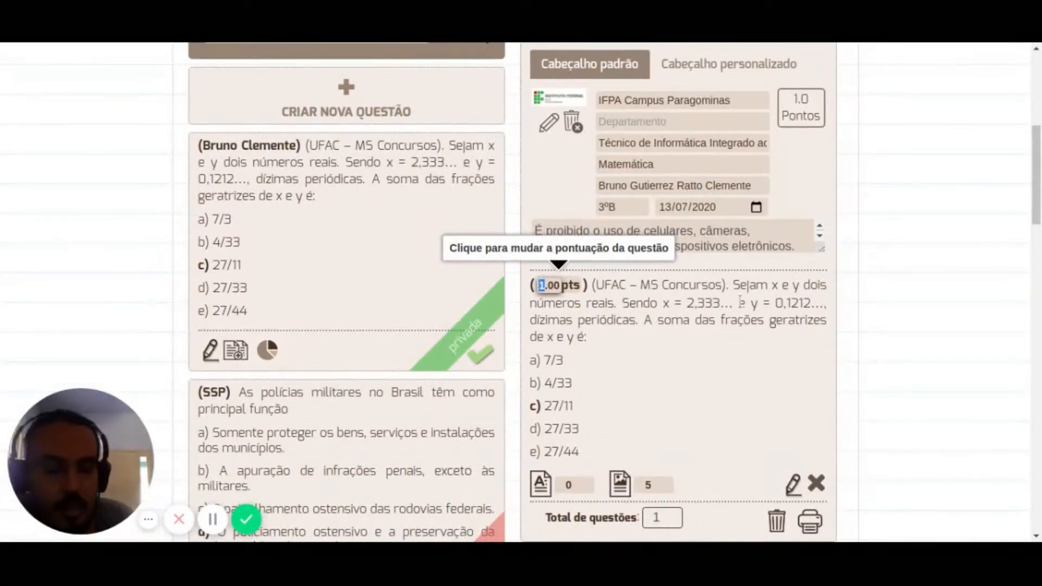
{"action": "key", "text": "Return"}
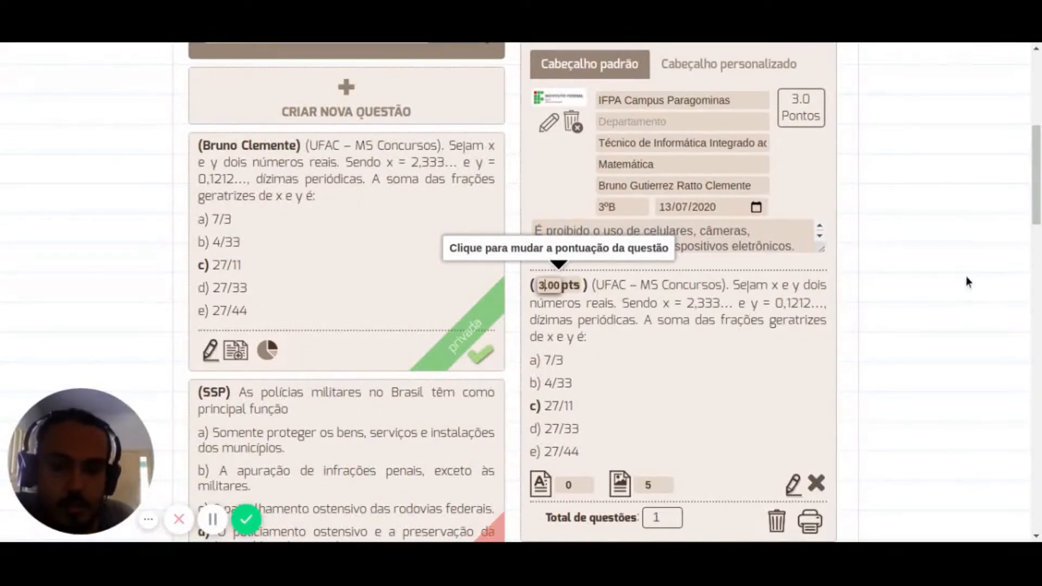
{"action": "left_click_drag", "start_coordinate": [545, 407], "coordinate": [530, 407]}
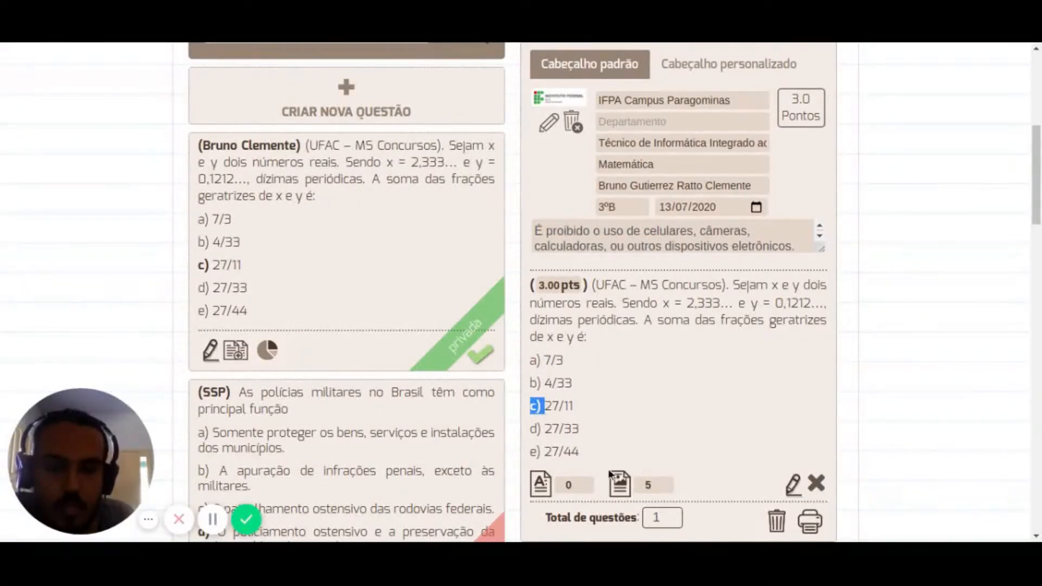
Examine the text-line and blank drawing-line settings of the 3.00-point question in the evaluation.
{"action": "left_click", "coordinate": [699, 385]}
{"action": "scroll", "coordinate": [701, 383], "scroll_direction": "down", "scroll_amount": 3}
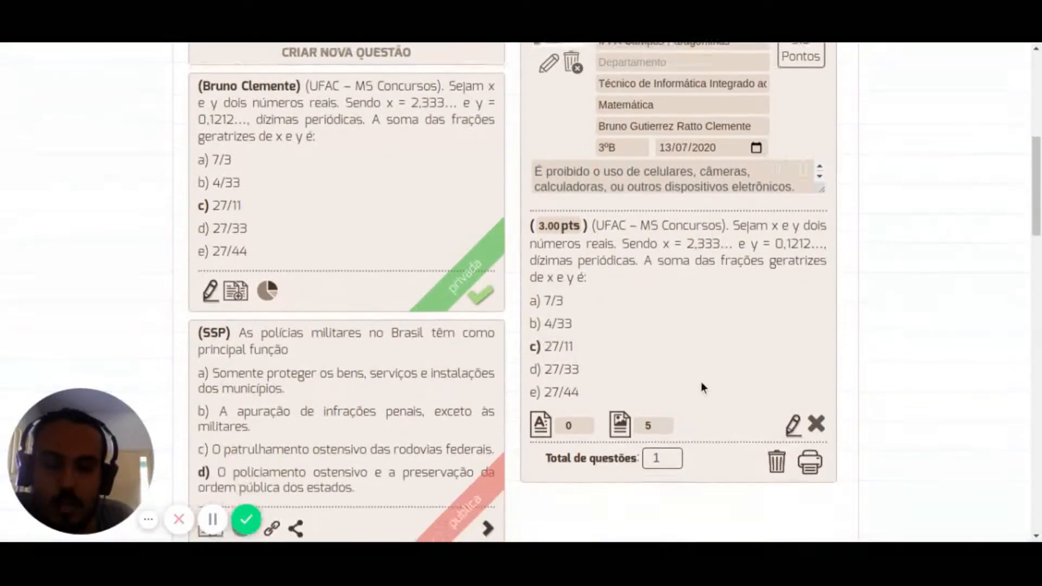
{"action": "left_click", "coordinate": [569, 363]}
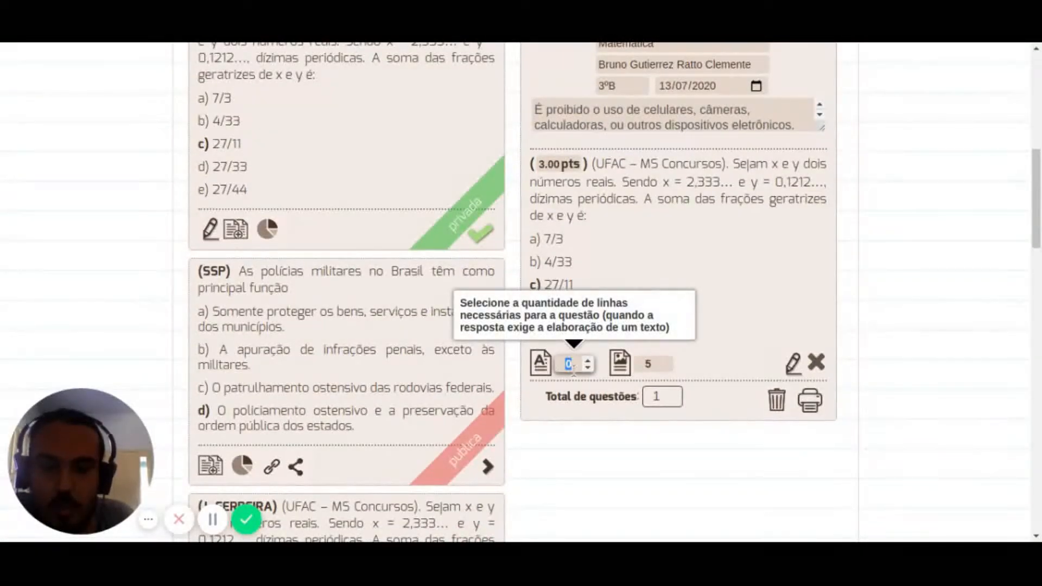
{"action": "double_click", "coordinate": [649, 364]}
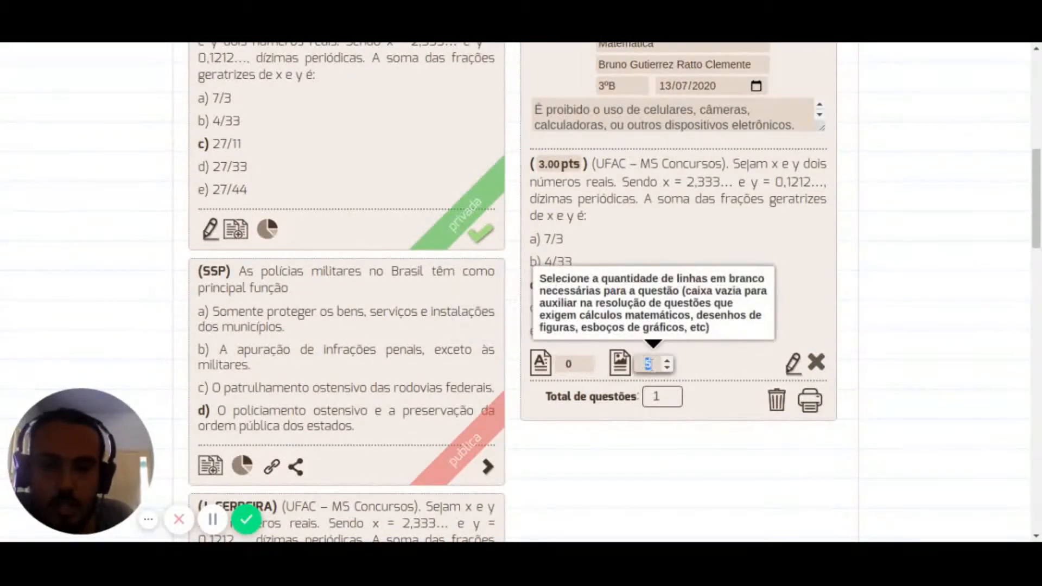
{"action": "left_click", "coordinate": [699, 361]}
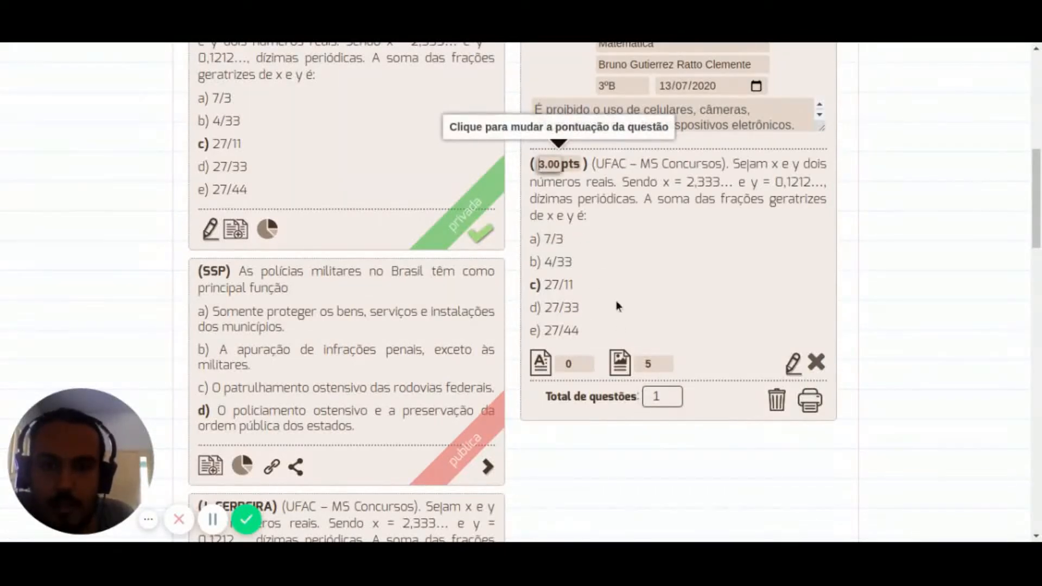
Exclude own questions from the frações search so that only other users' questions are listed.
{"action": "scroll", "coordinate": [686, 247], "scroll_direction": "up", "scroll_amount": 5}
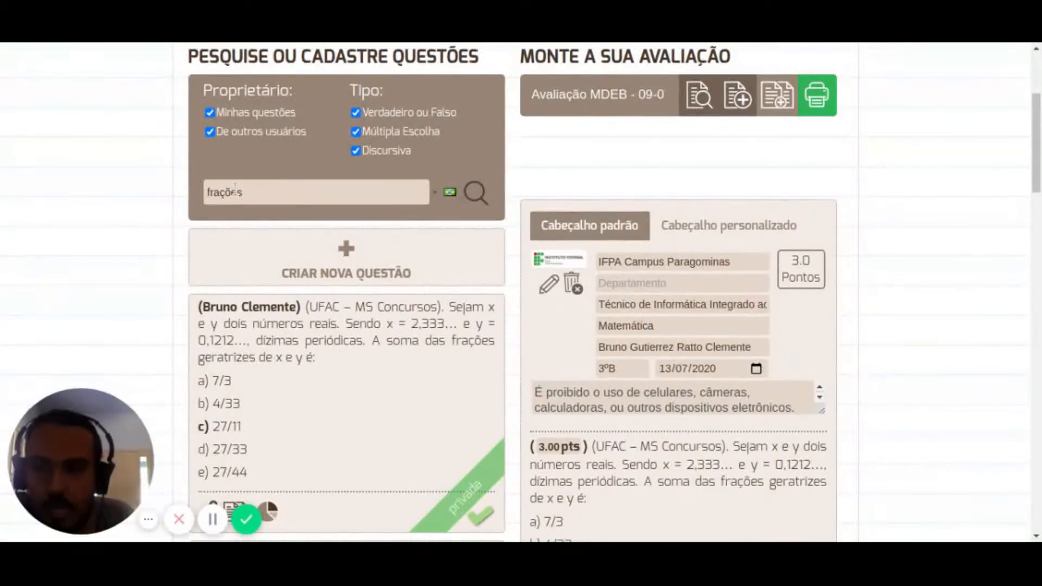
{"action": "left_click", "coordinate": [212, 113]}
{"action": "left_click", "coordinate": [304, 193]}
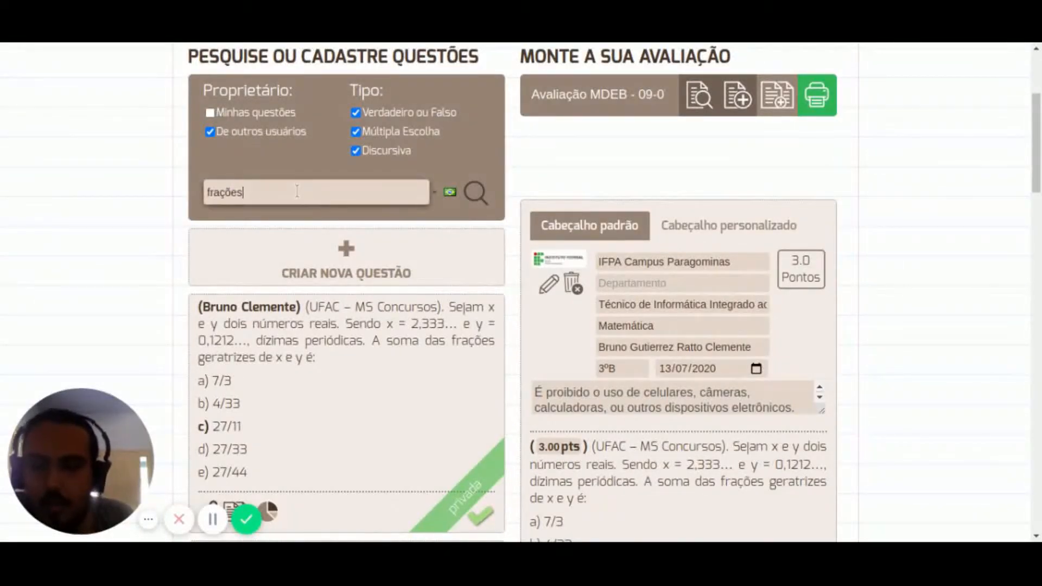
{"action": "left_click", "coordinate": [347, 289]}
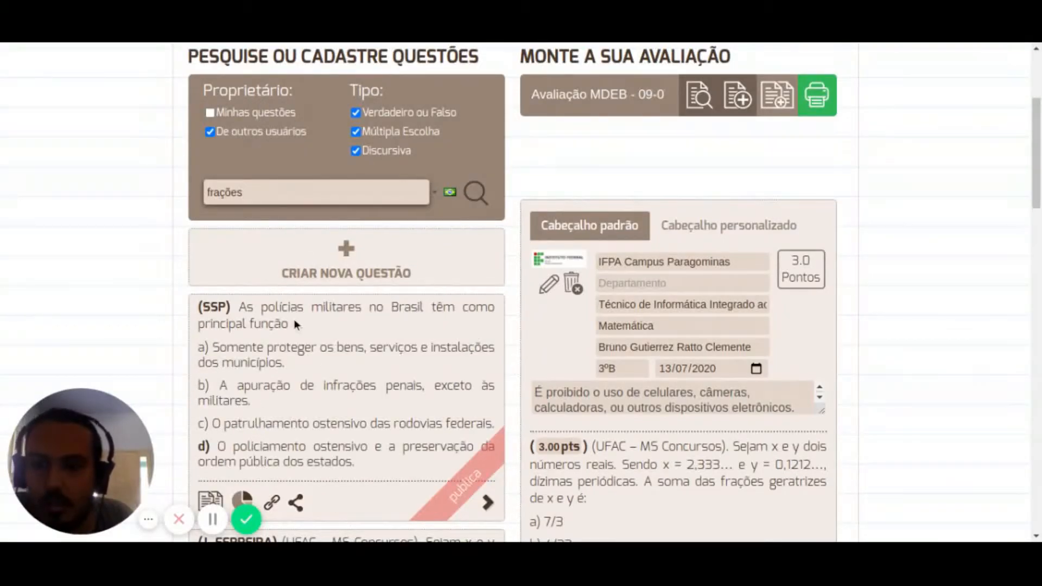
Add the public UFPI question about the irreducible fraction equivalent to 1,5666... to the evaluation and set its score to 7.00 points.
{"action": "scroll", "coordinate": [294, 324], "scroll_direction": "down", "scroll_amount": 10}
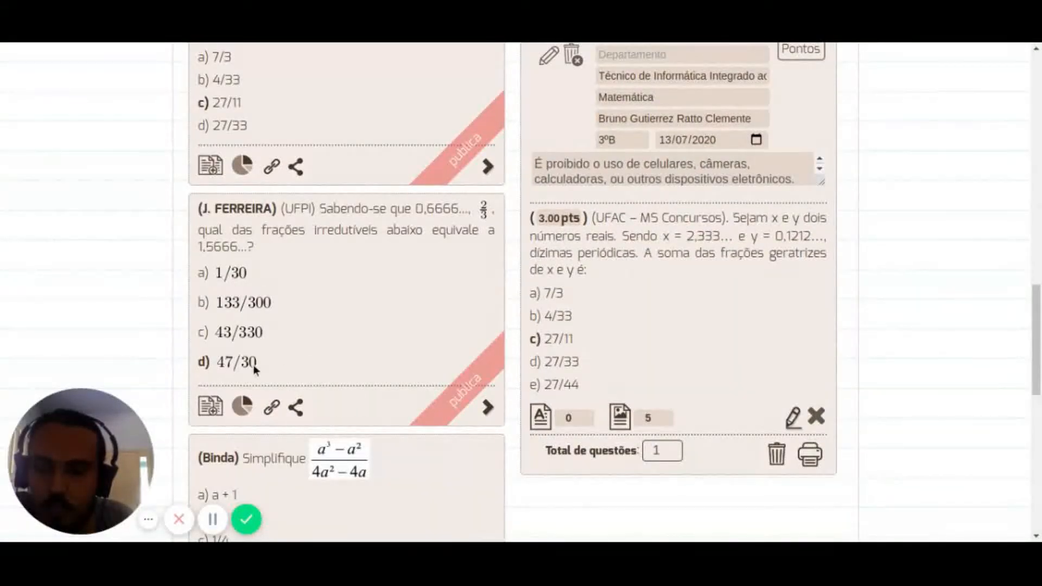
{"action": "left_click", "coordinate": [488, 408]}
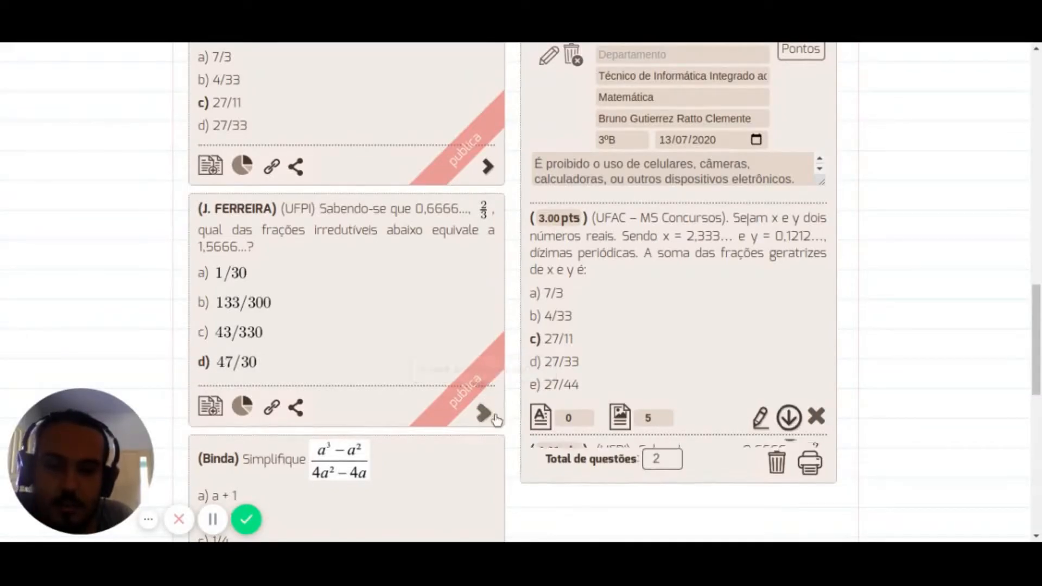
{"action": "scroll", "coordinate": [694, 344], "scroll_direction": "down", "scroll_amount": 1}
{"action": "scroll", "coordinate": [690, 342], "scroll_direction": "up", "scroll_amount": 3}
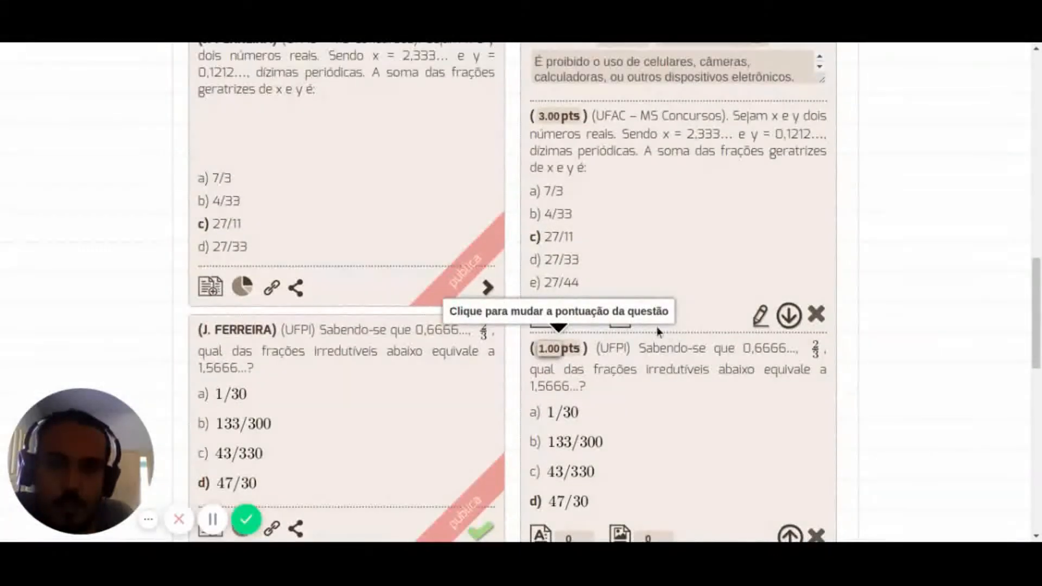
{"action": "double_click", "coordinate": [542, 348]}
{"action": "type", "text": "7"}
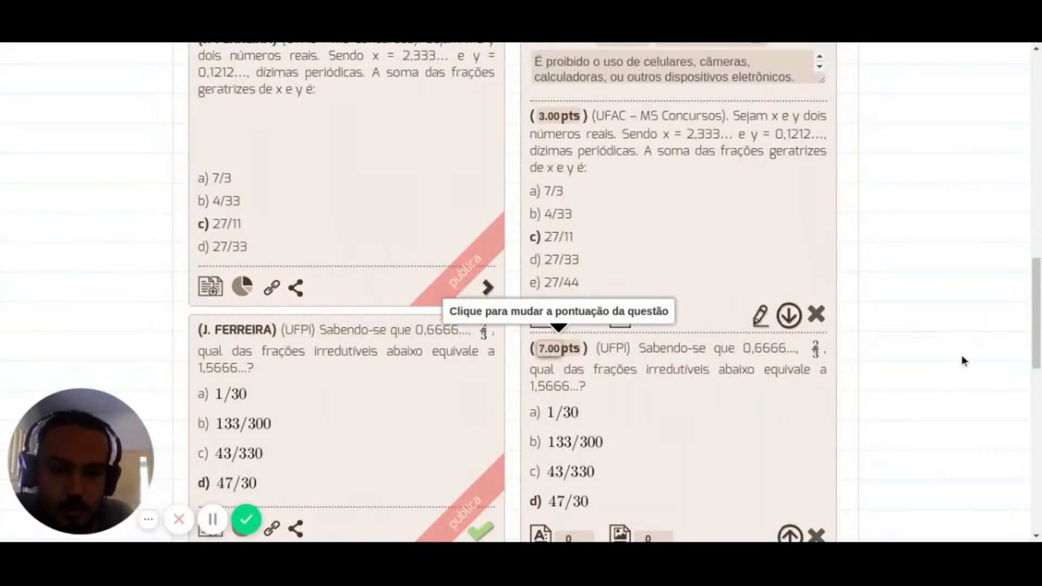
Set the score of the UFPI question in the evaluation to 3.00 points.
{"action": "scroll", "coordinate": [932, 376], "scroll_direction": "up", "scroll_amount": 6}
{"action": "scroll", "coordinate": [931, 376], "scroll_direction": "down", "scroll_amount": 5}
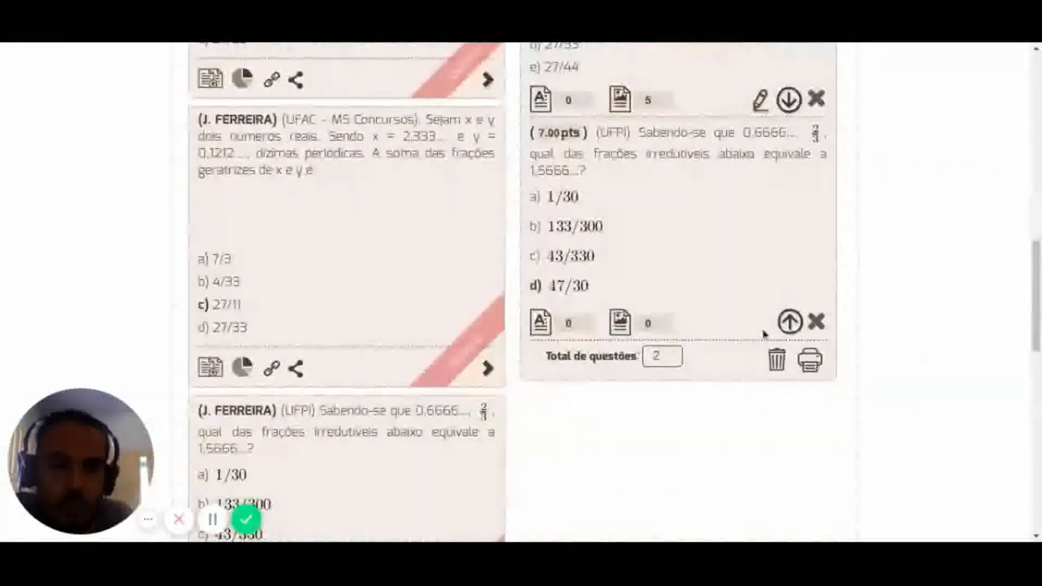
{"action": "scroll", "coordinate": [952, 348], "scroll_direction": "up", "scroll_amount": 4}
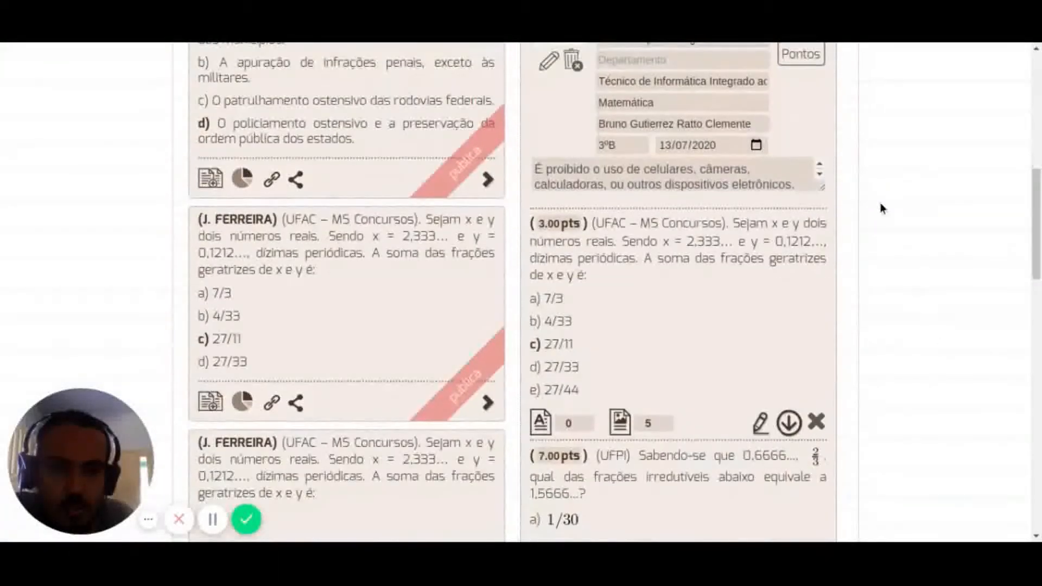
{"action": "scroll", "coordinate": [886, 296], "scroll_direction": "down", "scroll_amount": 7}
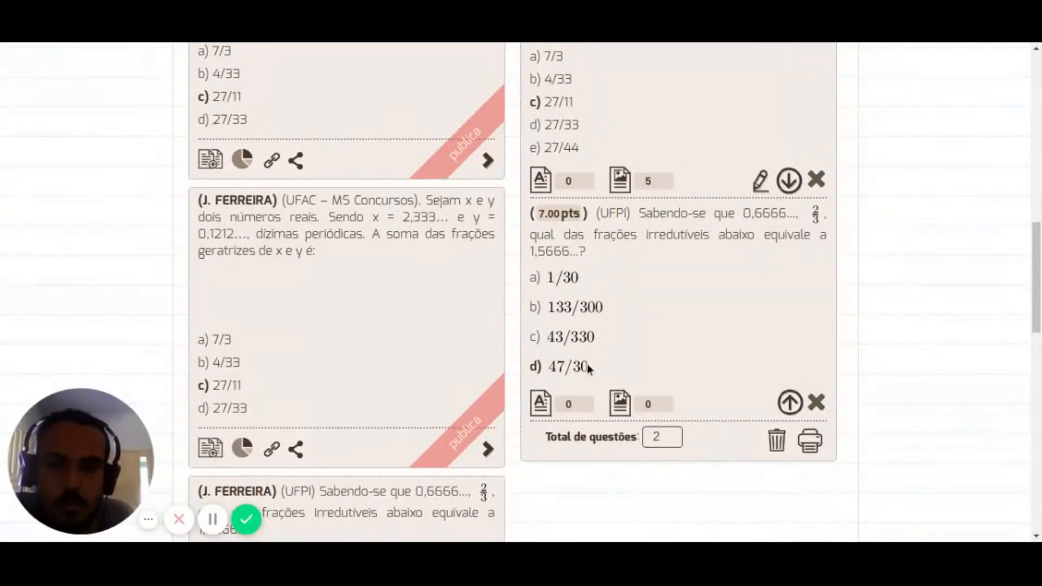
{"action": "scroll", "coordinate": [592, 304], "scroll_direction": "up", "scroll_amount": 3}
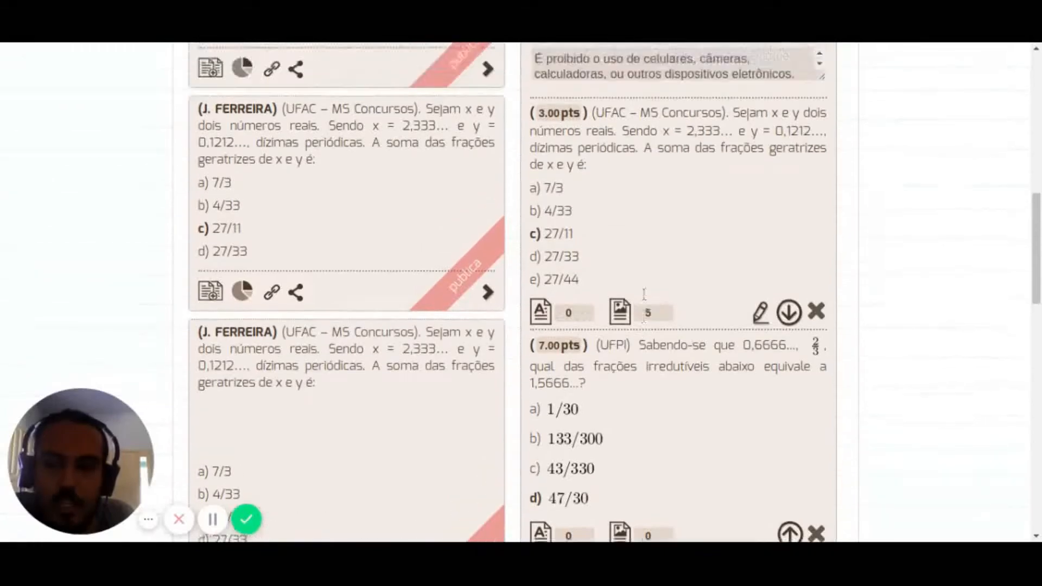
{"action": "scroll", "coordinate": [644, 294], "scroll_direction": "up", "scroll_amount": 6}
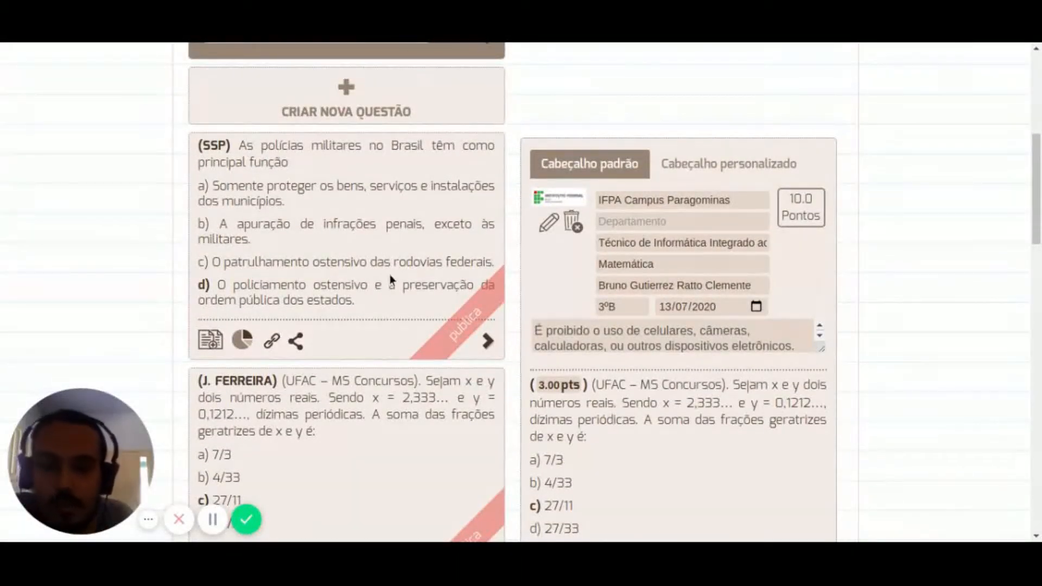
{"action": "scroll", "coordinate": [389, 275], "scroll_direction": "down", "scroll_amount": 6}
{"action": "left_click", "coordinate": [537, 295]}
{"action": "key", "text": "Delete"}
{"action": "type", "text": "3"}
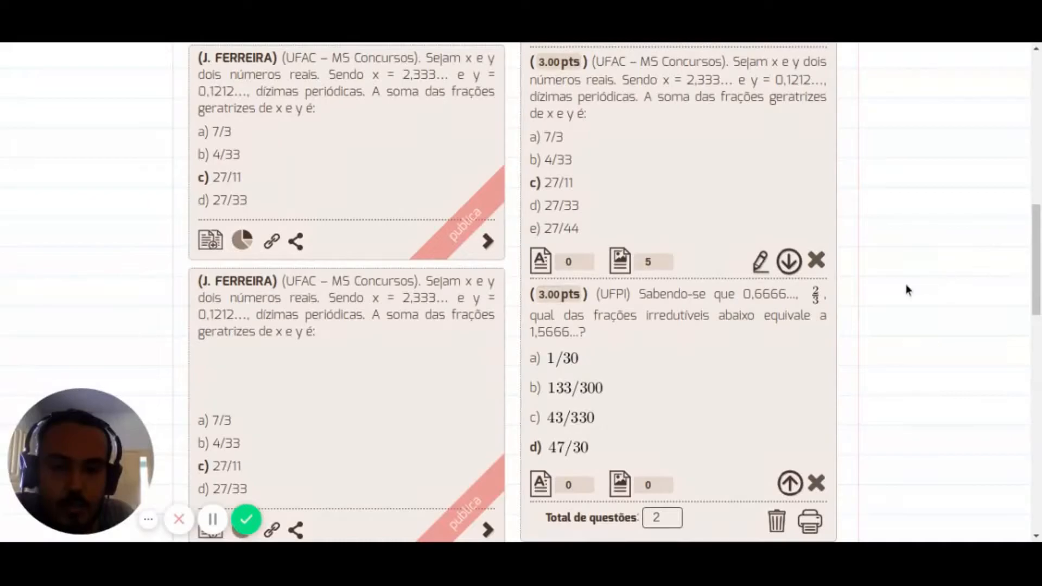
Start creating a new question for the question bank.
{"action": "scroll", "coordinate": [908, 290], "scroll_direction": "up", "scroll_amount": 8}
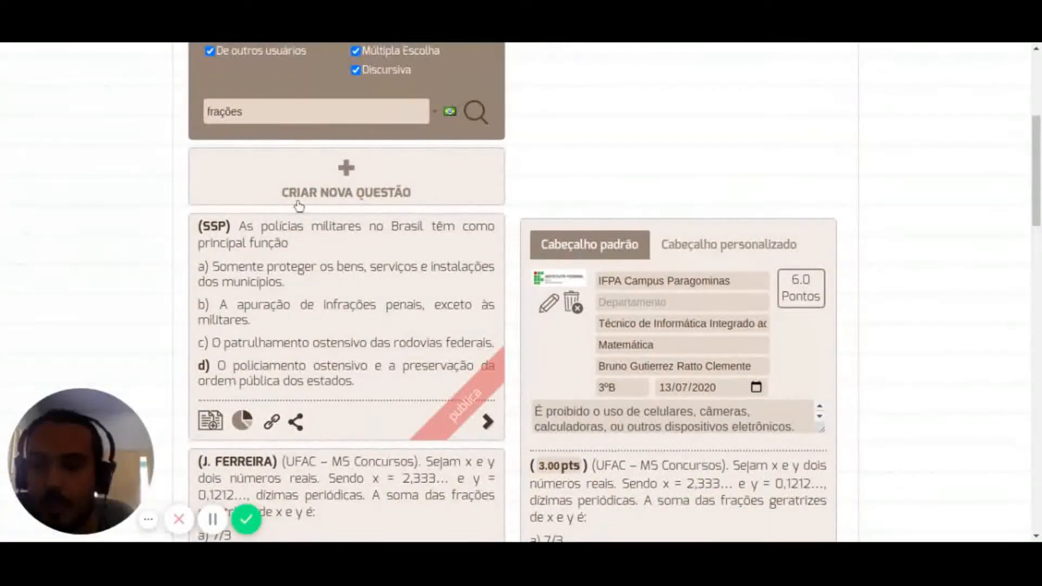
{"action": "left_click", "coordinate": [337, 180]}
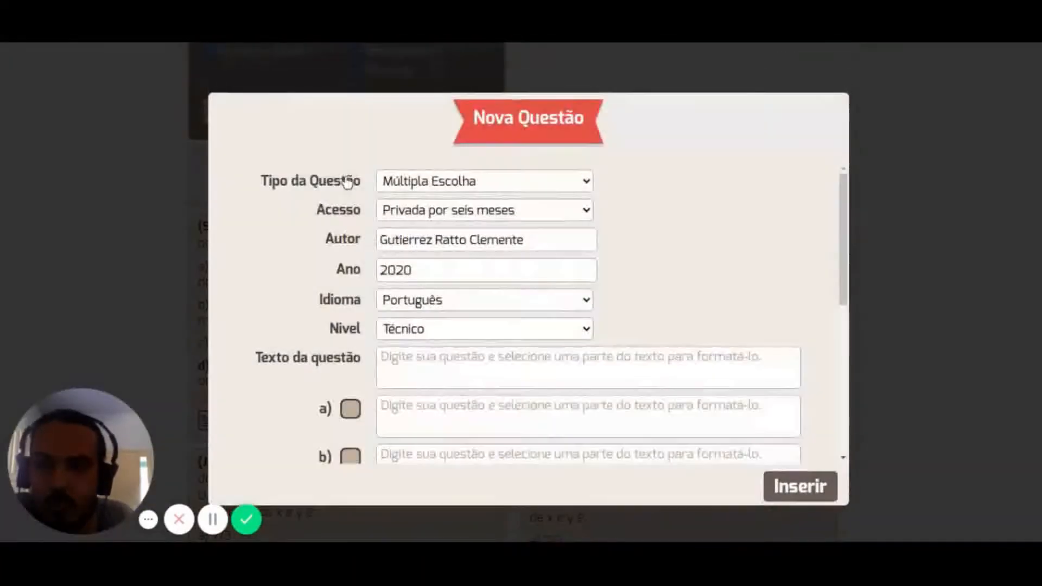
Try the Discursiva and Verdadeiro ou Falso question types, toggling the true/false markers of the alternatives, and return the type to Múltipla Escolha.
{"action": "left_click", "coordinate": [470, 182]}
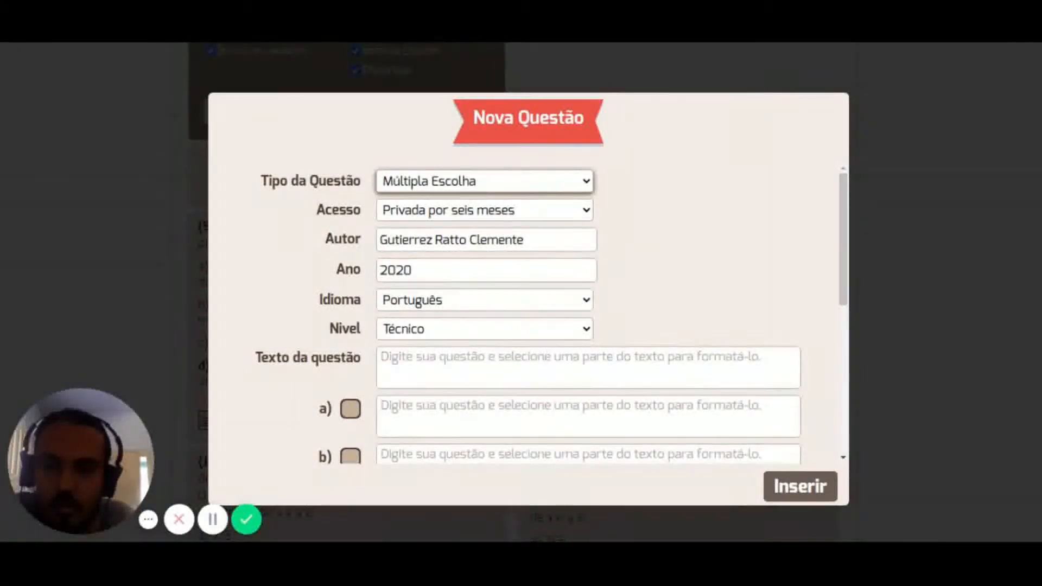
{"action": "key", "text": "Down"}
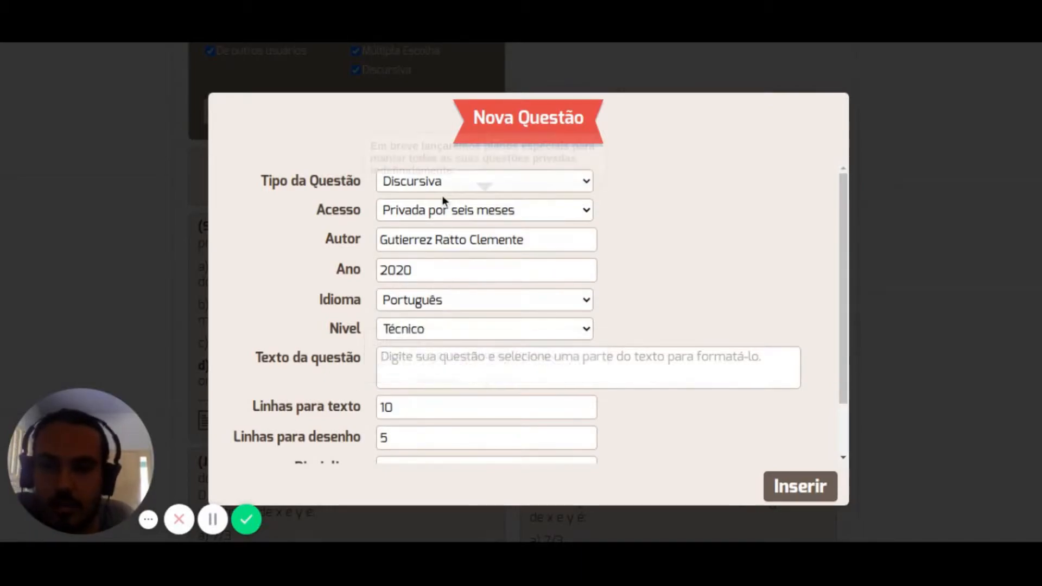
{"action": "key", "text": "Up"}
{"action": "scroll", "coordinate": [455, 283], "scroll_direction": "down", "scroll_amount": 2}
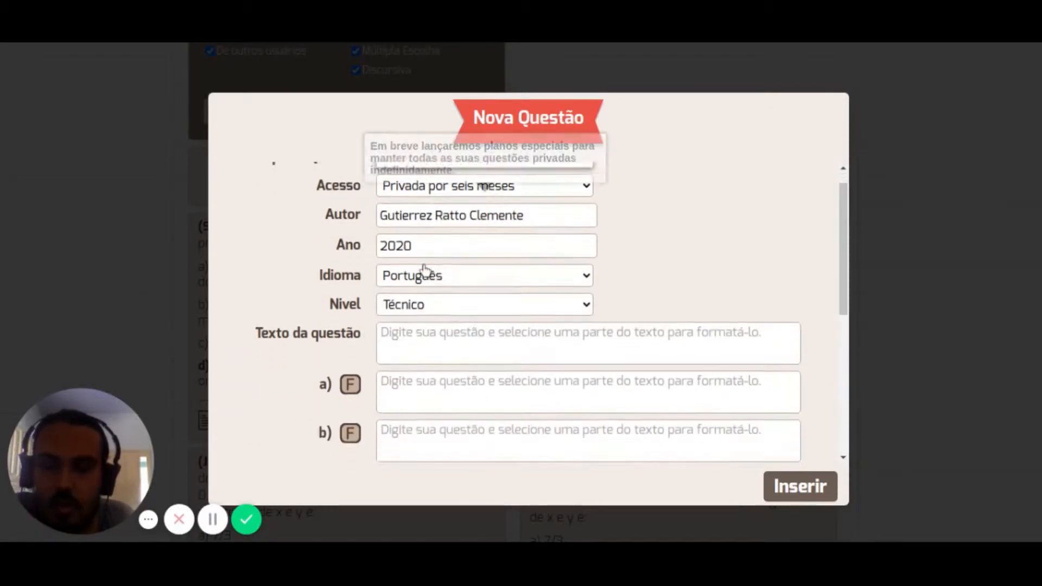
{"action": "left_click", "coordinate": [350, 288]}
{"action": "left_click", "coordinate": [350, 337]}
{"action": "left_click", "coordinate": [350, 336]}
{"action": "left_click", "coordinate": [350, 386]}
{"action": "scroll", "coordinate": [419, 293], "scroll_direction": "up", "scroll_amount": 3}
{"action": "left_click", "coordinate": [432, 181]}
{"action": "left_click", "coordinate": [436, 209]}
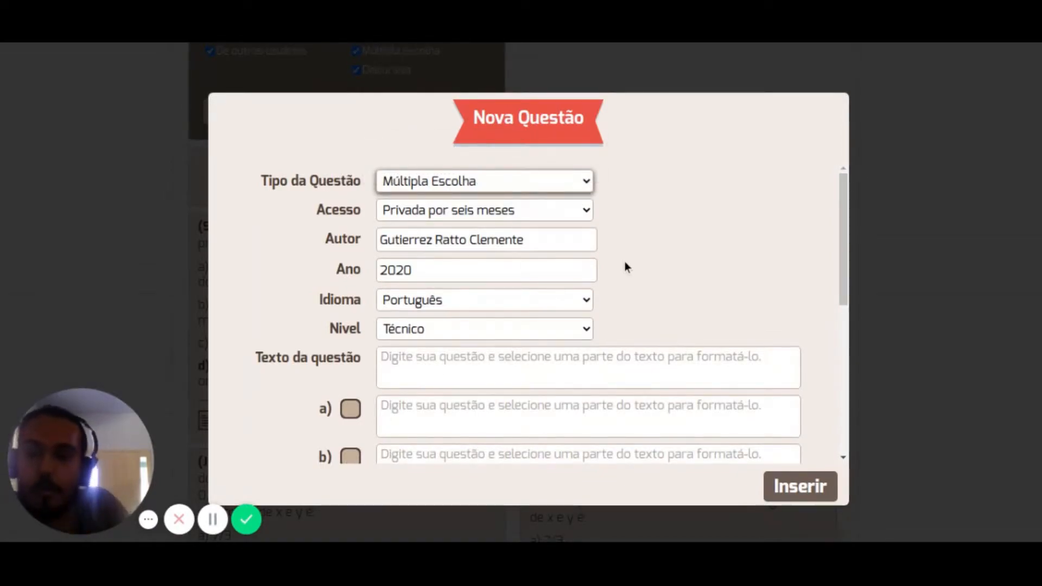
Complete the new question's author field by adding the missing first name.
{"action": "left_click", "coordinate": [541, 240]}
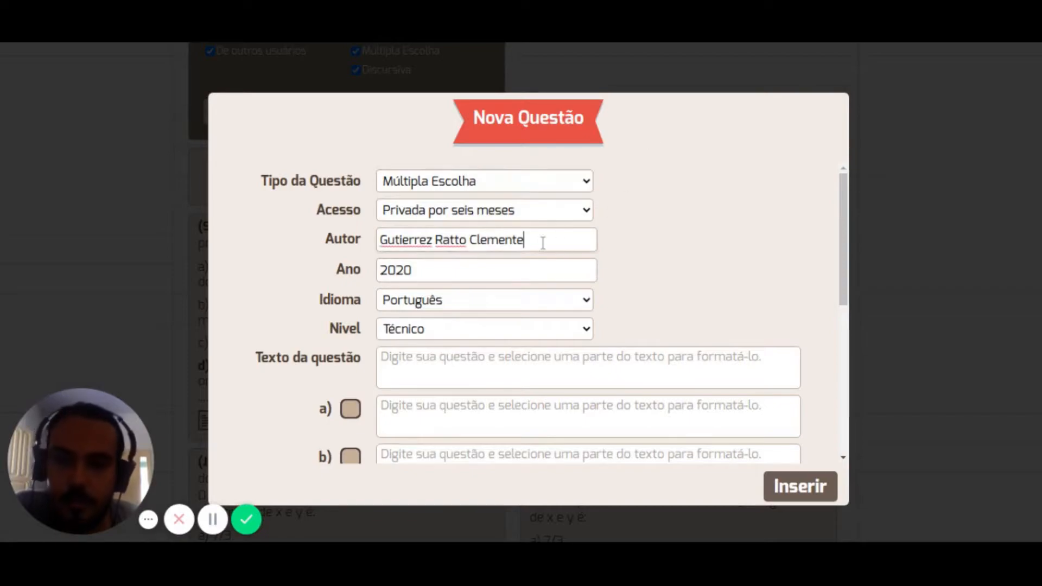
{"action": "type", "text": "Bruno"}
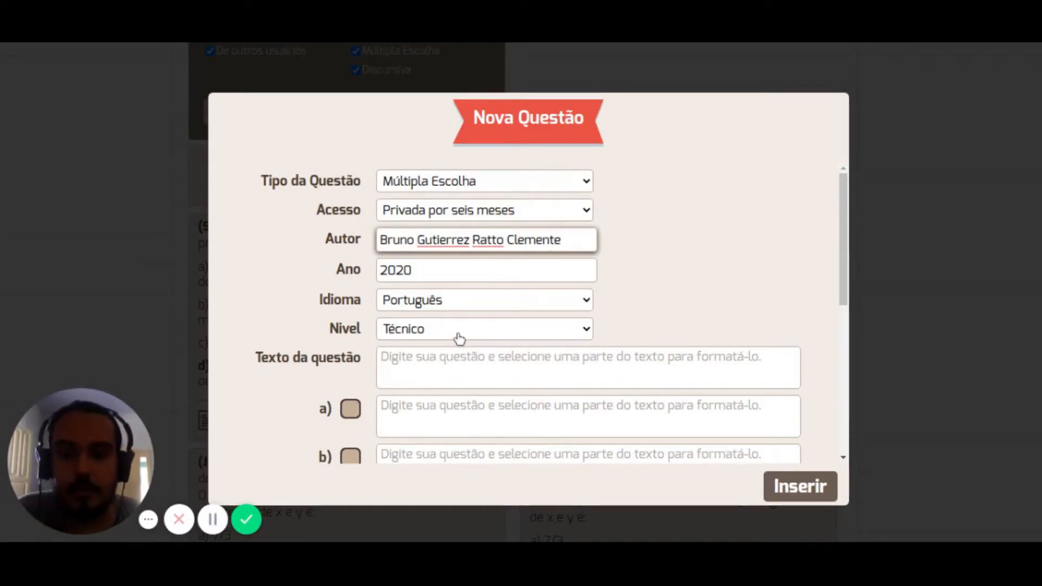
Write the question text on two lines: "X + Y = C" and "Se X = 10 e Y = 0.5, quanto é o valor de C?".
{"action": "left_click", "coordinate": [482, 367]}
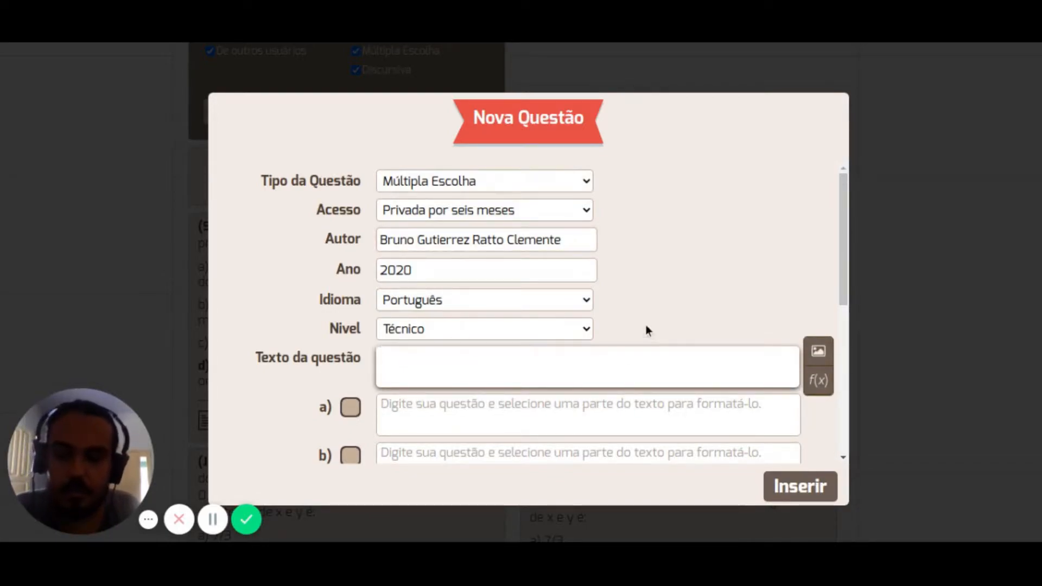
{"action": "type", "text": "Se x"}
{"action": "key", "text": "BackSpace"}
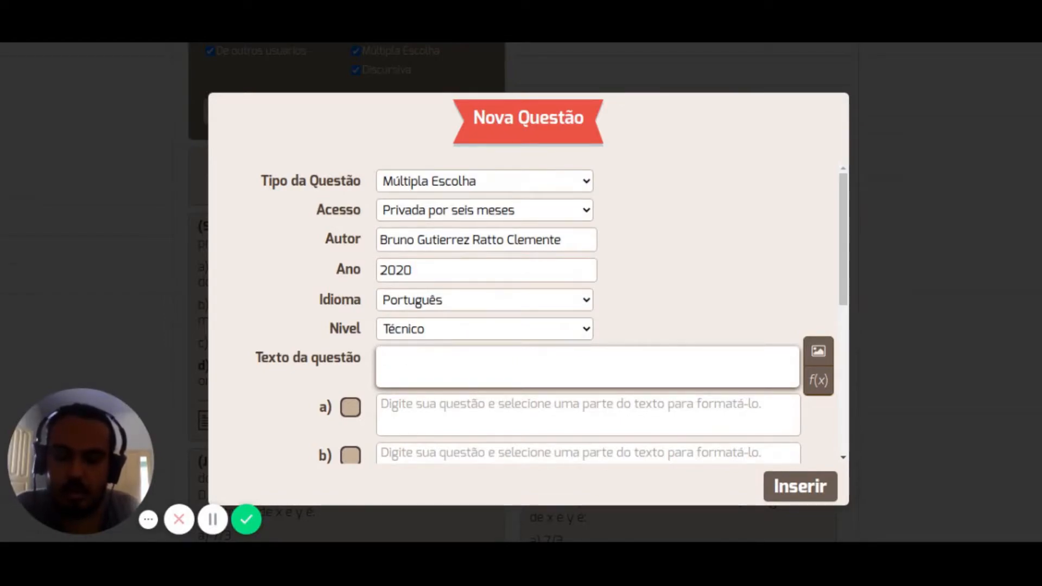
{"action": "type", "text": "Y = "}
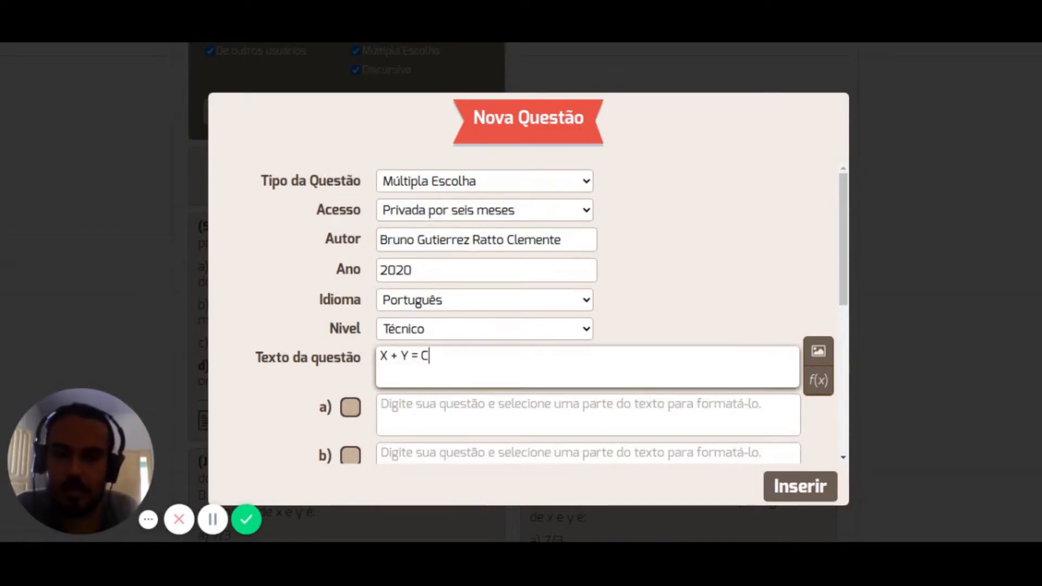
{"action": "type", "text": "C"}
{"action": "key", "text": "Return"}
{"action": "type", "text": "Se "}
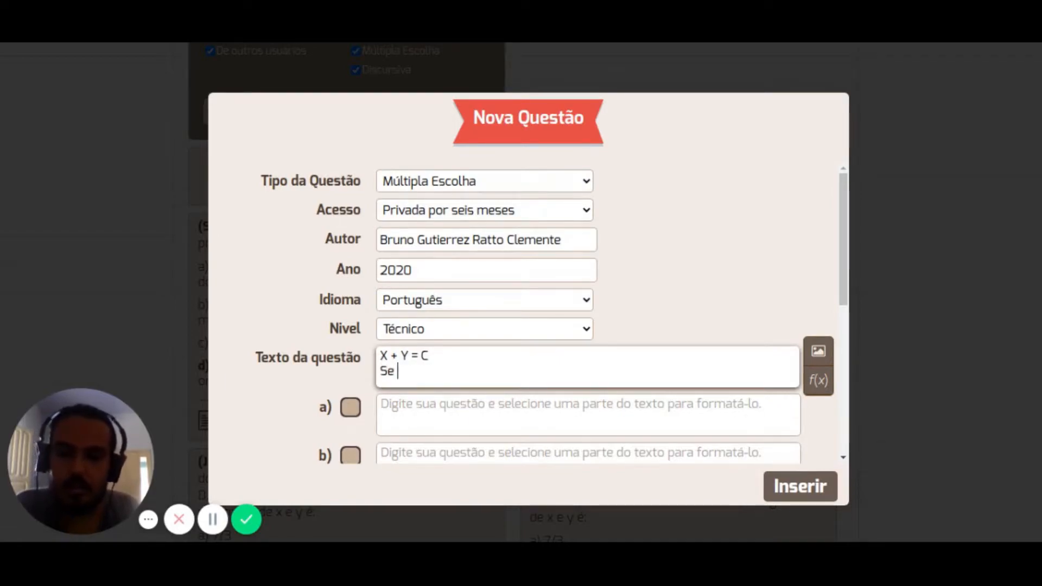
{"action": "type", "text": "X = 10 e Y ="}
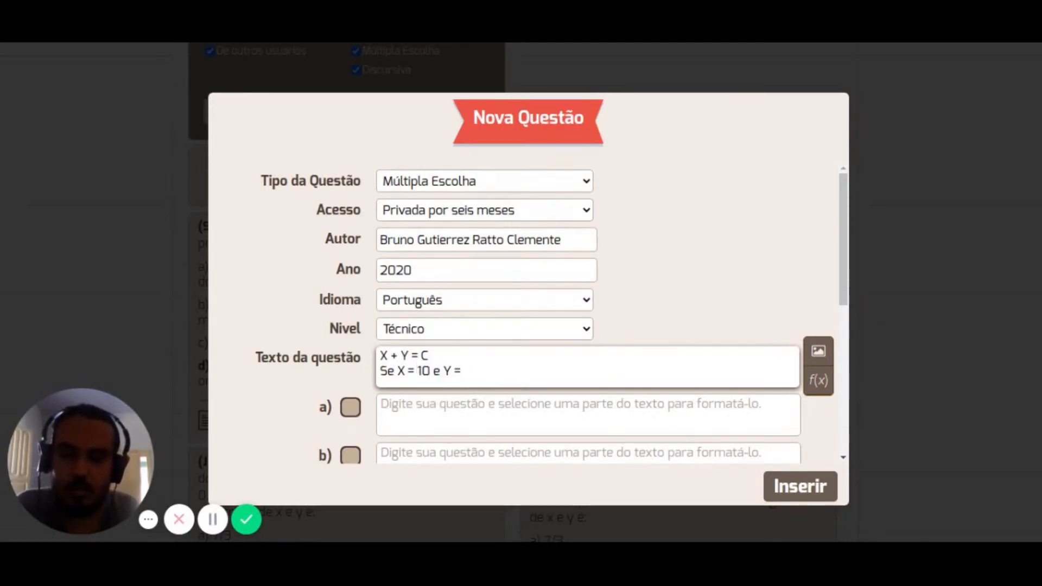
{"action": "type", "text": "0.5, qu"}
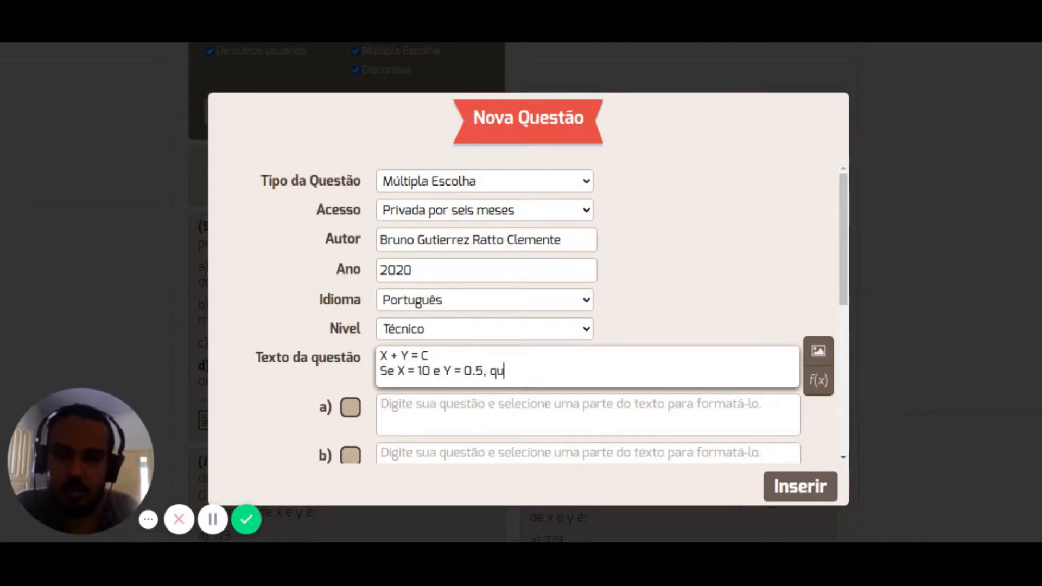
{"action": "type", "text": "anto é "}
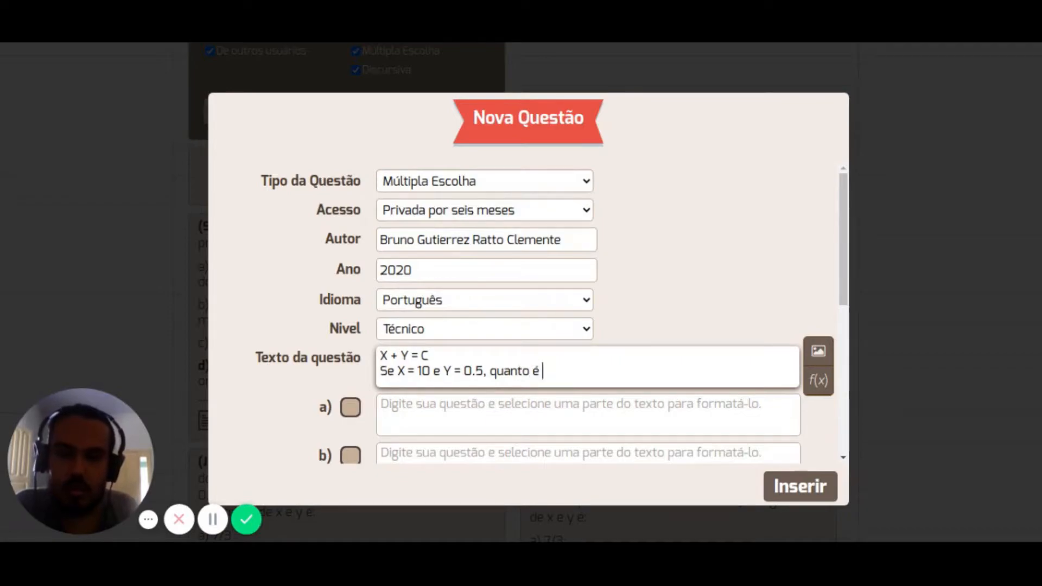
{"action": "type", "text": "o valor de C?"}
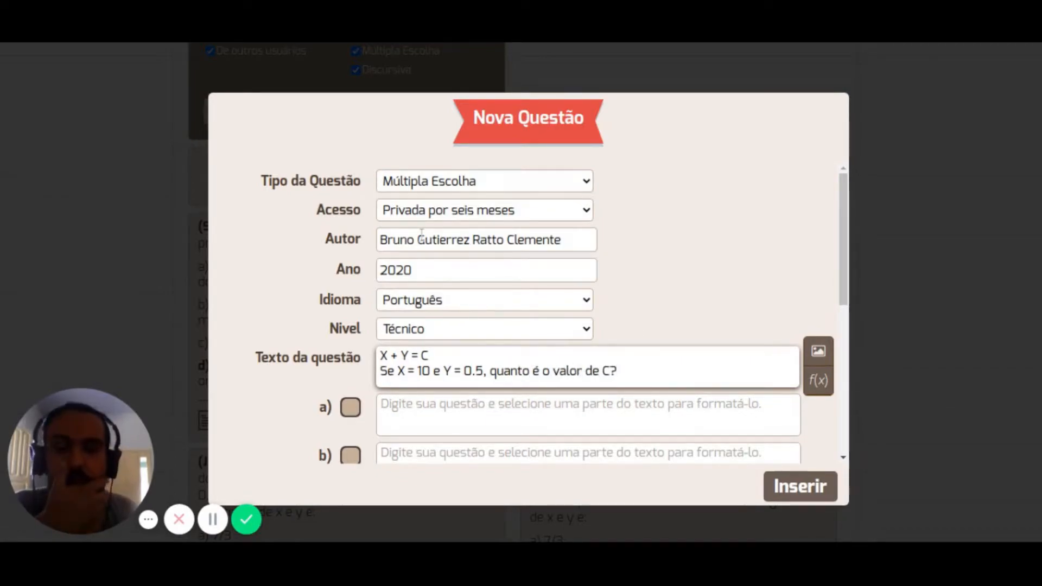
Enter 10.5 as alternative c of the new question.
{"action": "scroll", "coordinate": [451, 369], "scroll_direction": "down", "scroll_amount": 1}
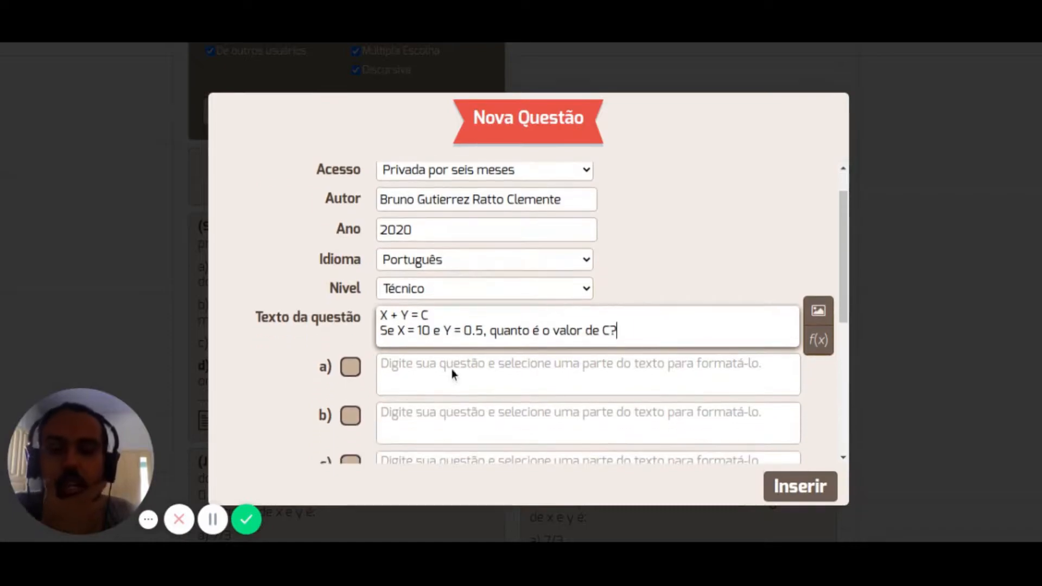
{"action": "left_click", "coordinate": [443, 375]}
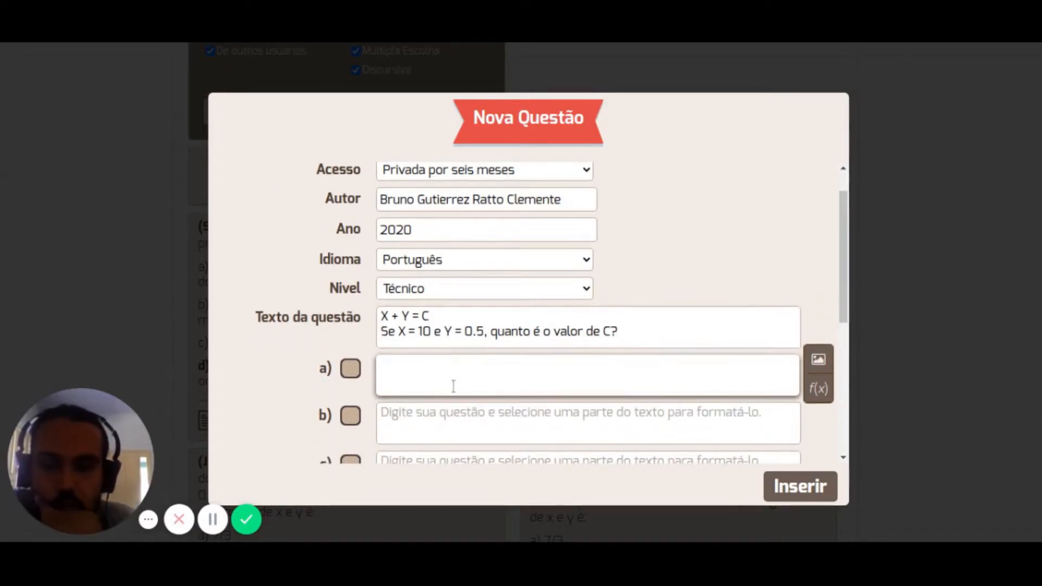
{"action": "scroll", "coordinate": [447, 377], "scroll_direction": "down", "scroll_amount": 3}
{"action": "left_click", "coordinate": [409, 446]}
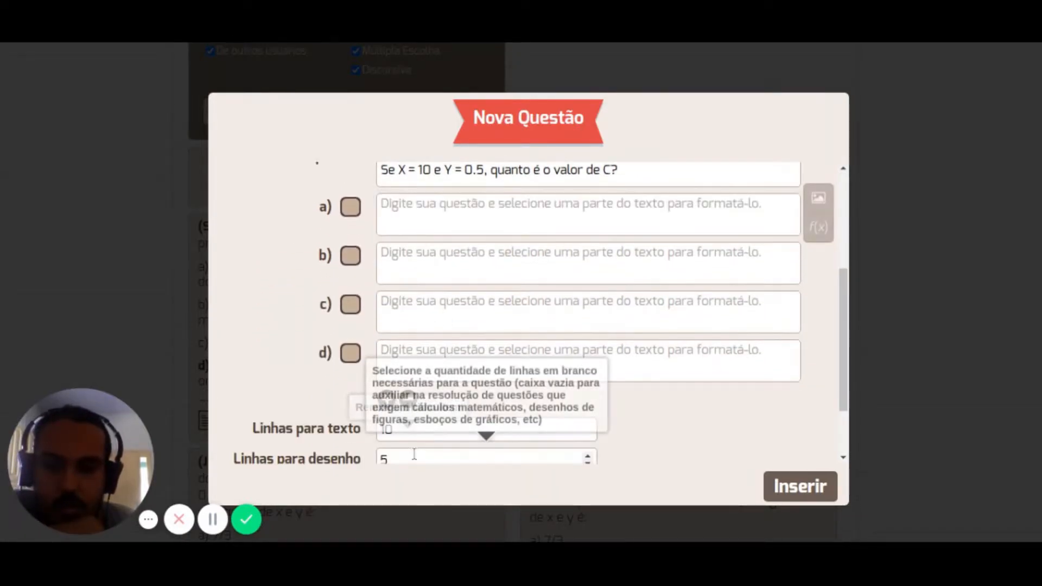
{"action": "left_click", "coordinate": [467, 318]}
{"action": "type", "text": "10.5"}
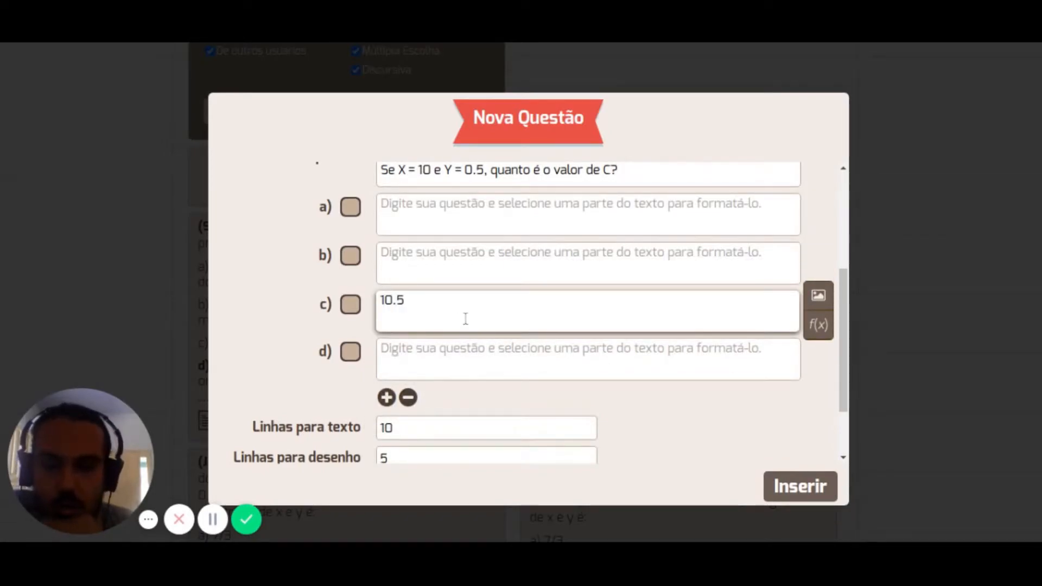
Enter 5 as alternative a and 20 as alternative b.
{"action": "scroll", "coordinate": [465, 319], "scroll_direction": "up", "scroll_amount": 2}
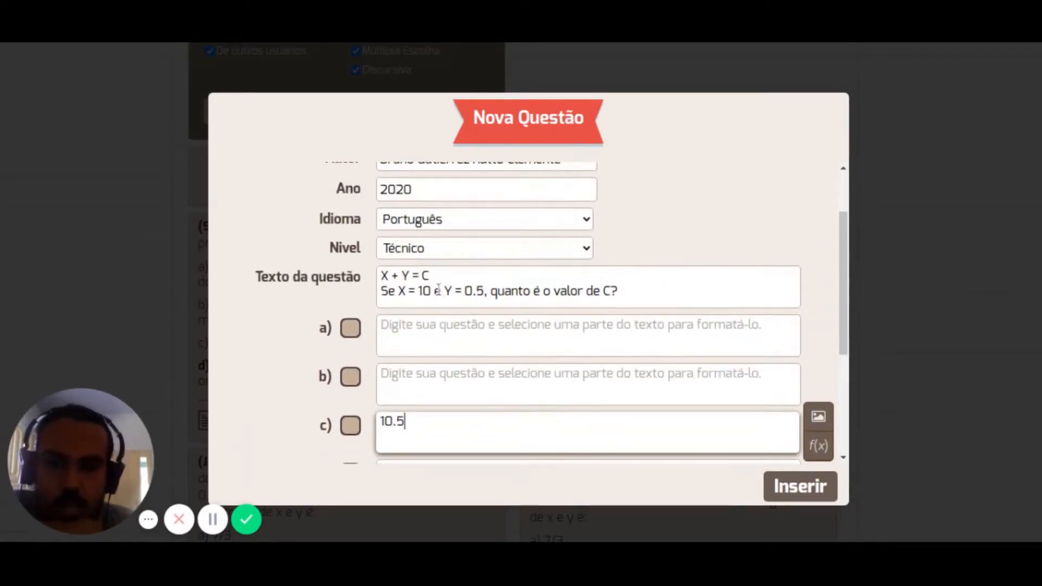
{"action": "left_click", "coordinate": [446, 340]}
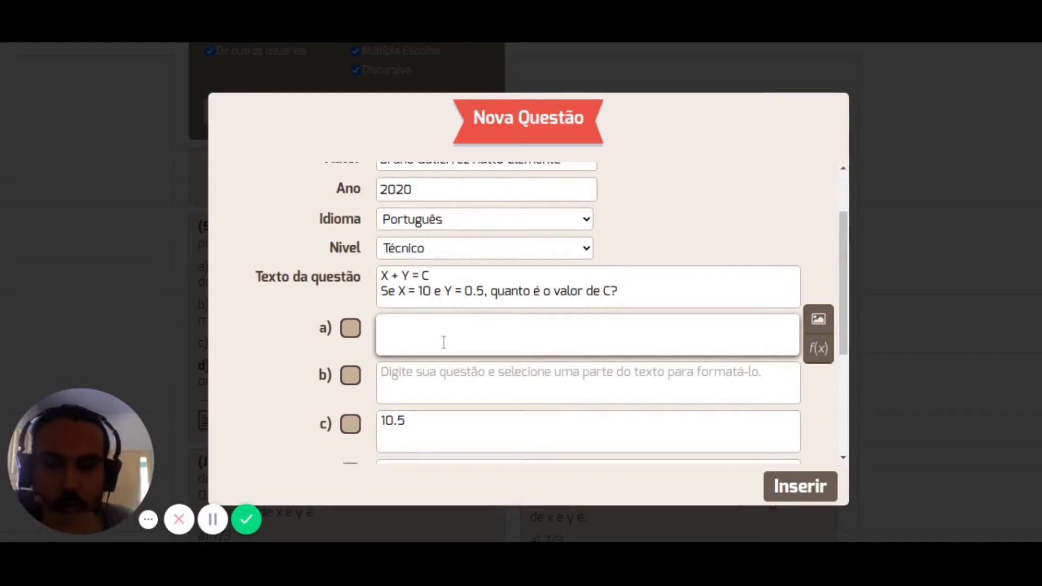
{"action": "type", "text": "5"}
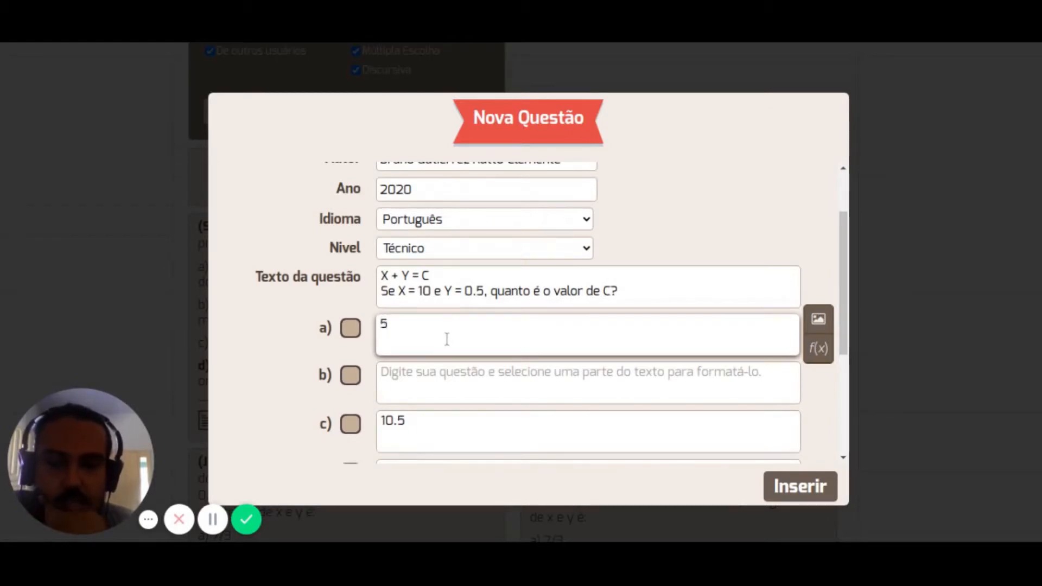
{"action": "left_click", "coordinate": [455, 382]}
{"action": "type", "text": "20"}
Enter 1.5 as alternative d and mark alternative c as the correct answer.
{"action": "scroll", "coordinate": [472, 342], "scroll_direction": "down", "scroll_amount": 2}
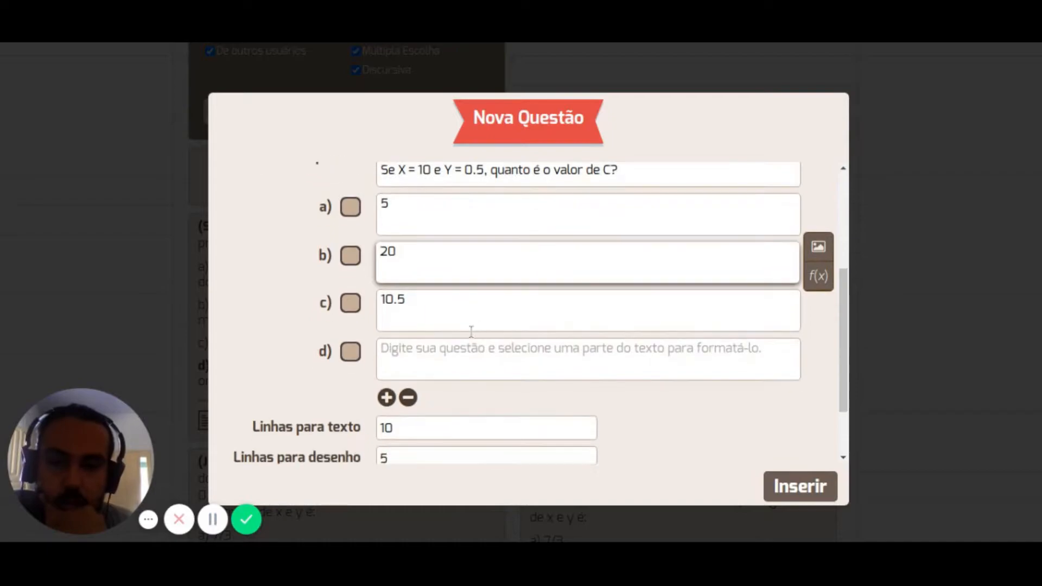
{"action": "scroll", "coordinate": [476, 328], "scroll_direction": "up", "scroll_amount": 1}
{"action": "left_click", "coordinate": [436, 384]}
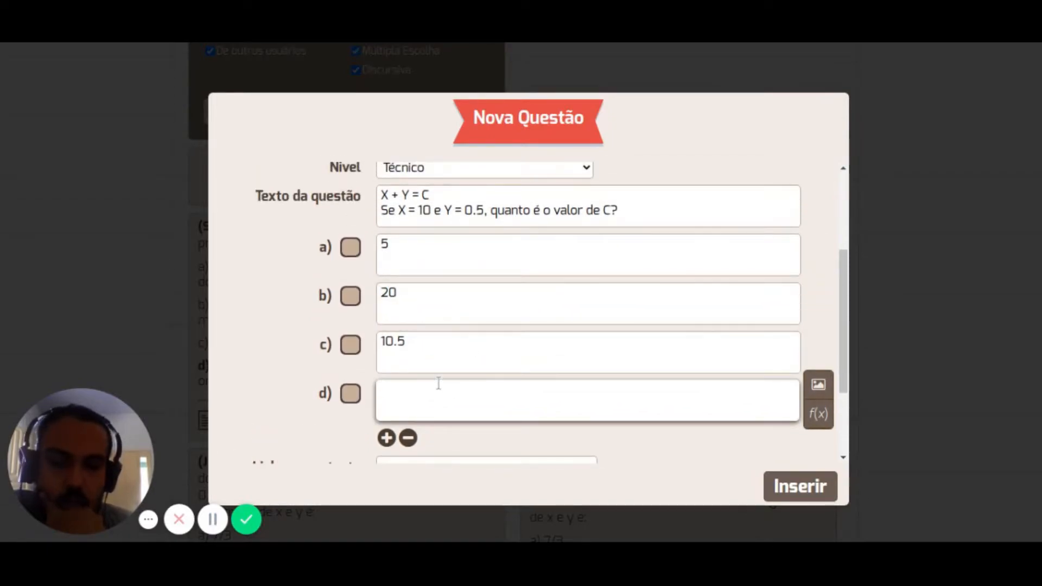
{"action": "type", "text": "1.5"}
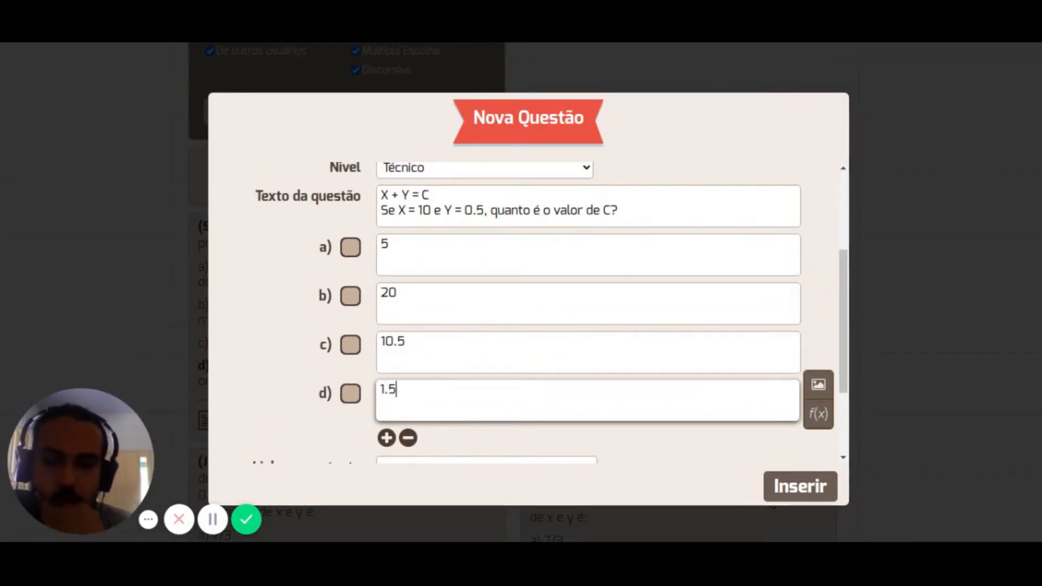
{"action": "key", "text": "shift+Tab"}
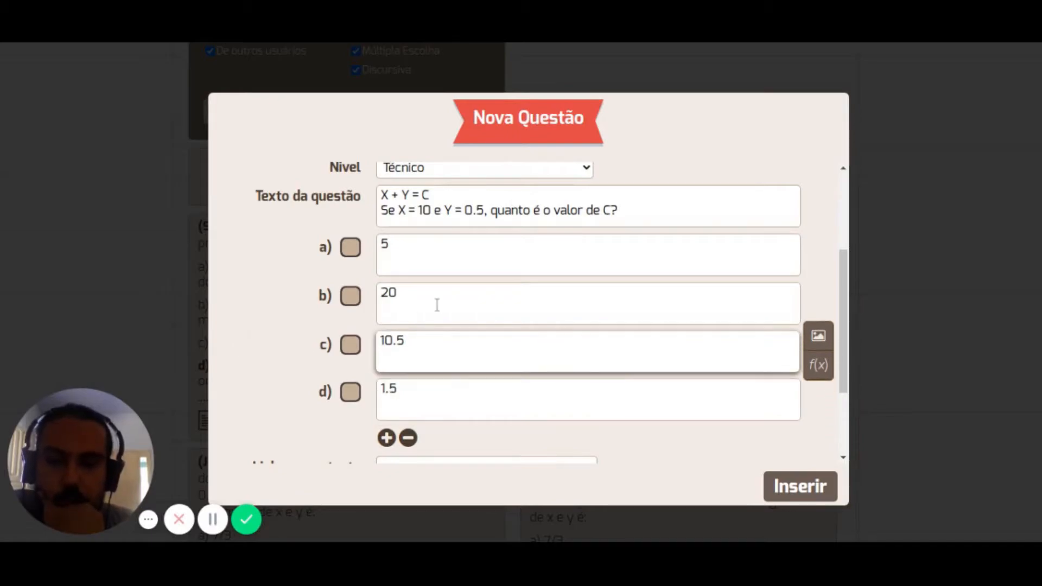
{"action": "scroll", "coordinate": [437, 305], "scroll_direction": "up", "scroll_amount": 1}
{"action": "left_click", "coordinate": [350, 385]}
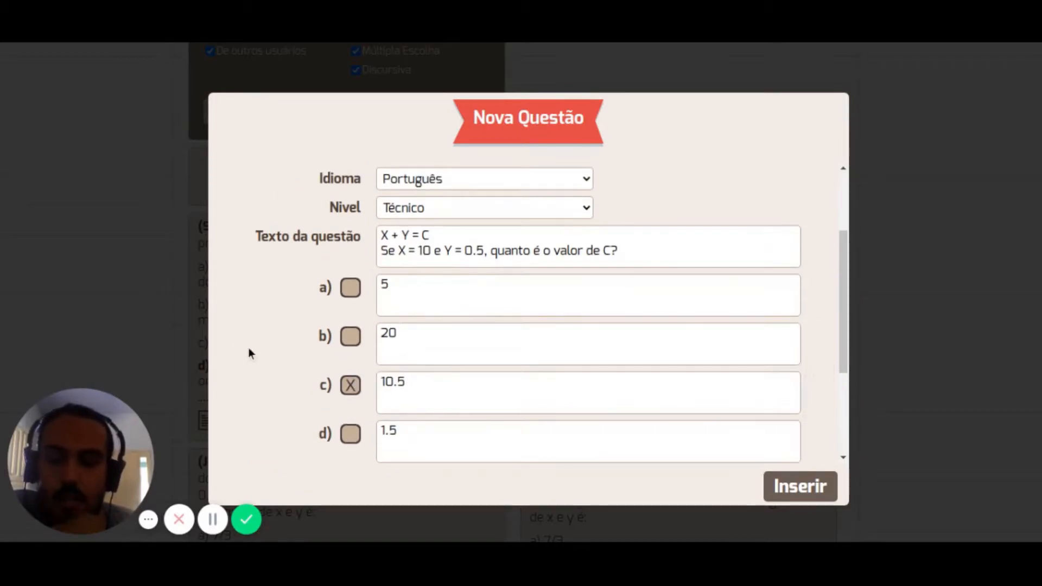
Clear the number of lines for text and set the lines for drawing to 5.
{"action": "scroll", "coordinate": [304, 331], "scroll_direction": "down", "scroll_amount": 3}
{"action": "left_click", "coordinate": [290, 346]}
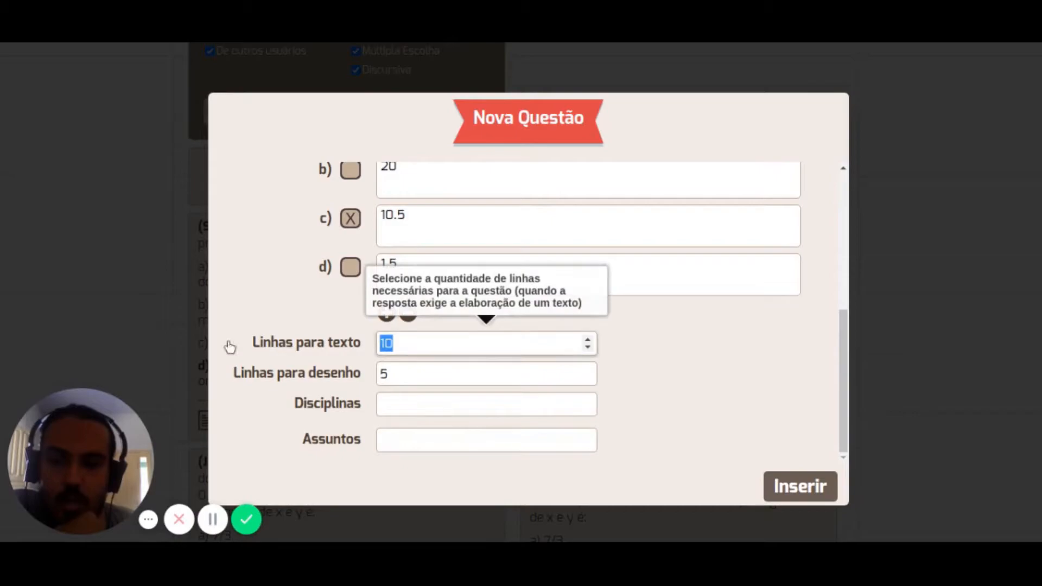
{"action": "key", "text": "BackSpace"}
{"action": "left_click", "coordinate": [422, 374]}
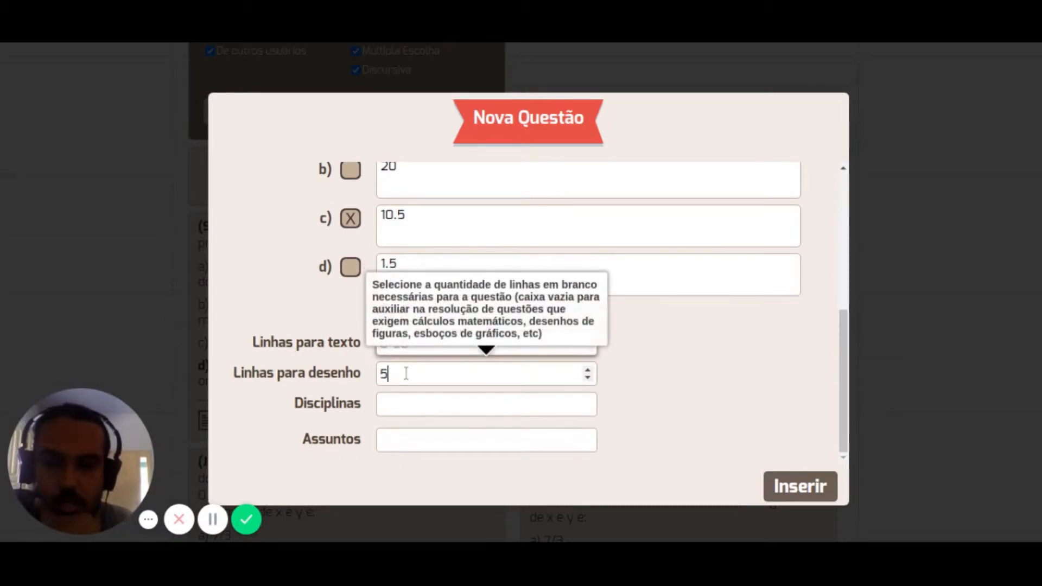
{"action": "type", "text": "5"}
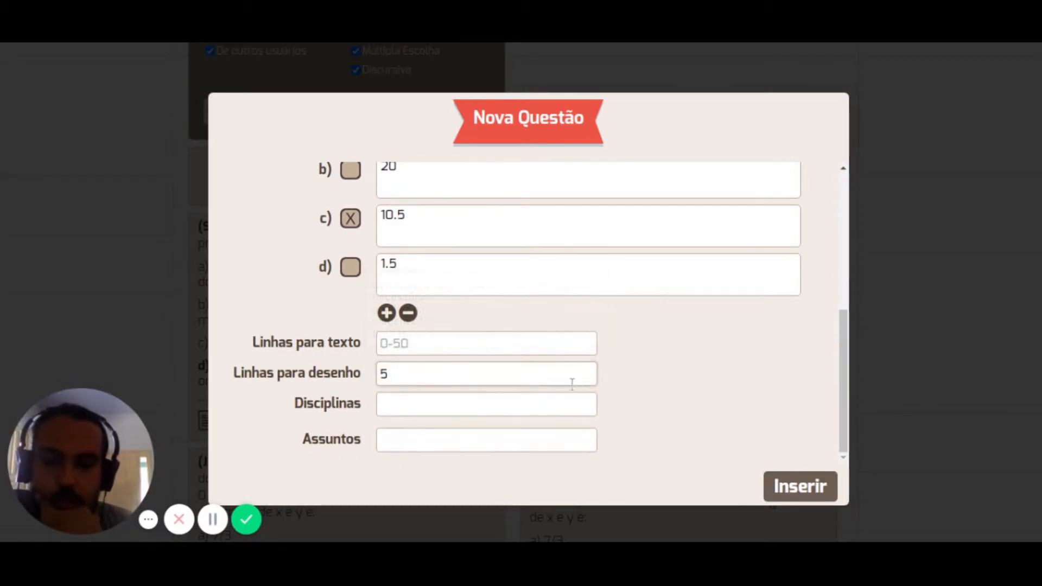
Add the discipline "matematica" and the subject "soma" to the new question.
{"action": "left_click", "coordinate": [480, 405]}
{"action": "type", "text": "matematica"}
{"action": "key", "text": "comma"}
{"action": "left_click", "coordinate": [433, 446]}
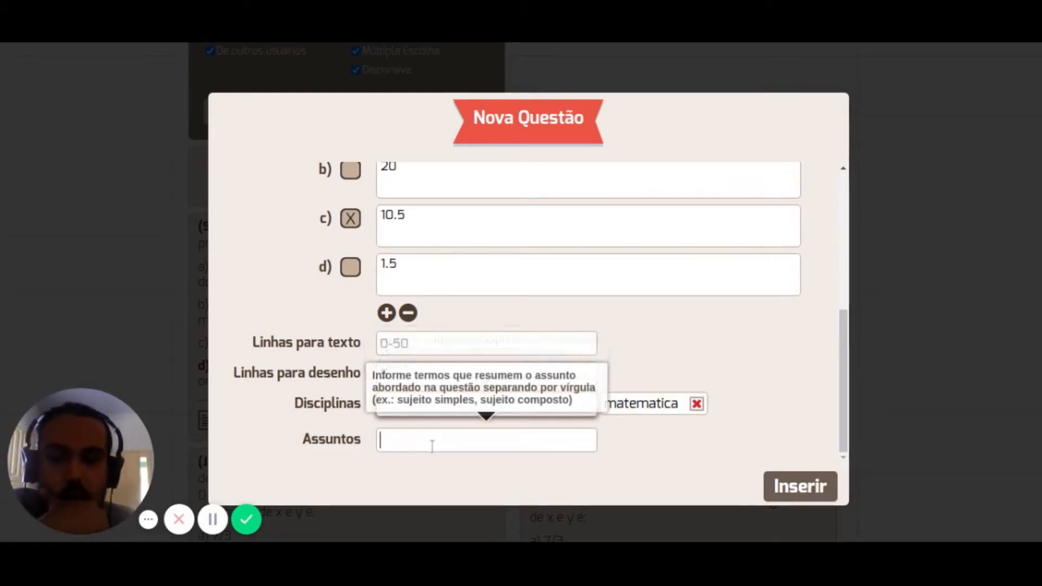
{"action": "scroll", "coordinate": [549, 416], "scroll_direction": "up", "scroll_amount": 5}
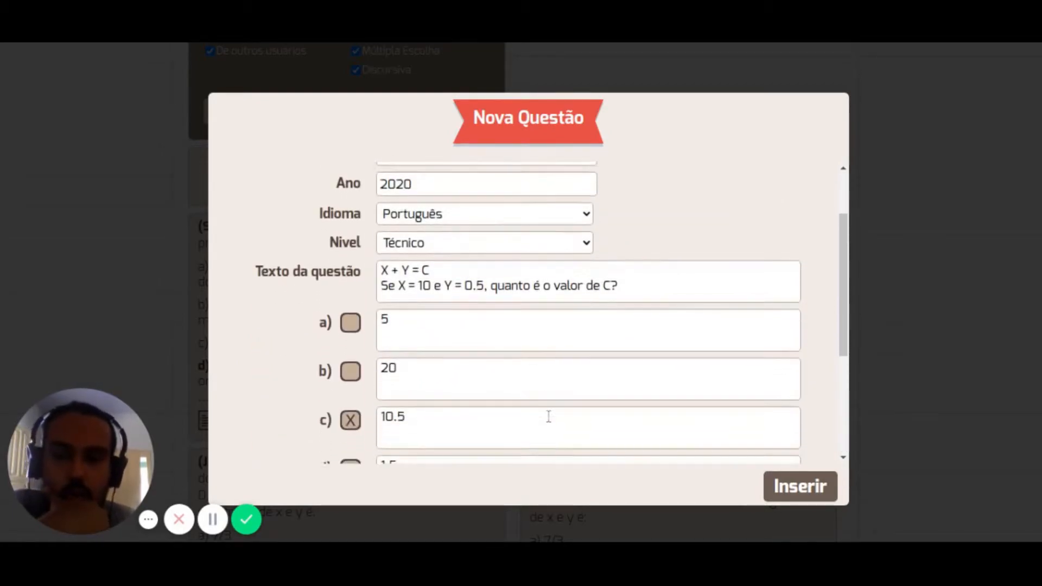
{"action": "scroll", "coordinate": [548, 417], "scroll_direction": "down", "scroll_amount": 5}
{"action": "type", "text": "soma"}
{"action": "key", "text": "comma"}
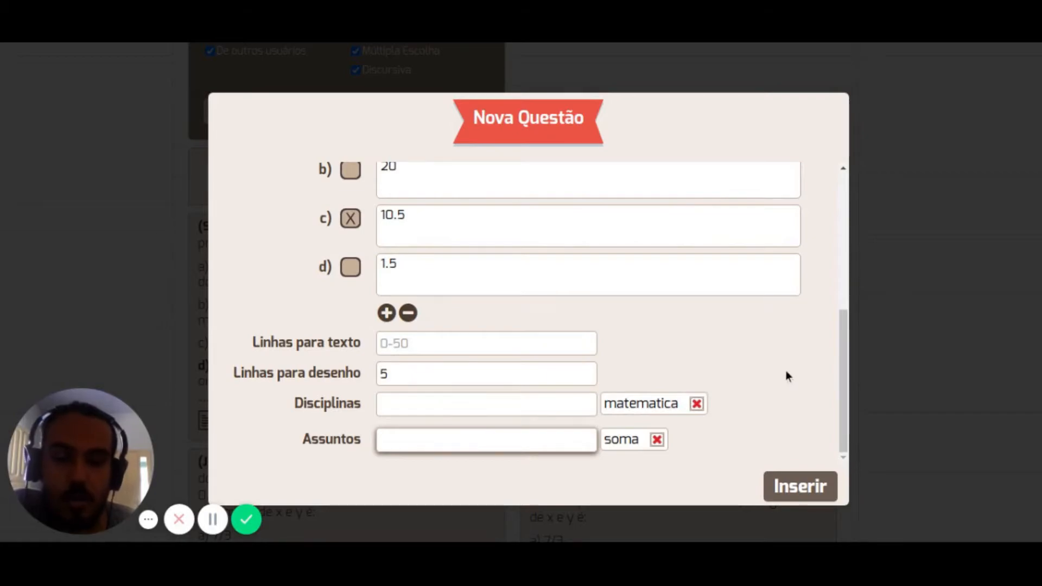
Set the lines for text to 0 and insert the new question into the bank.
{"action": "scroll", "coordinate": [784, 387], "scroll_direction": "up", "scroll_amount": 4}
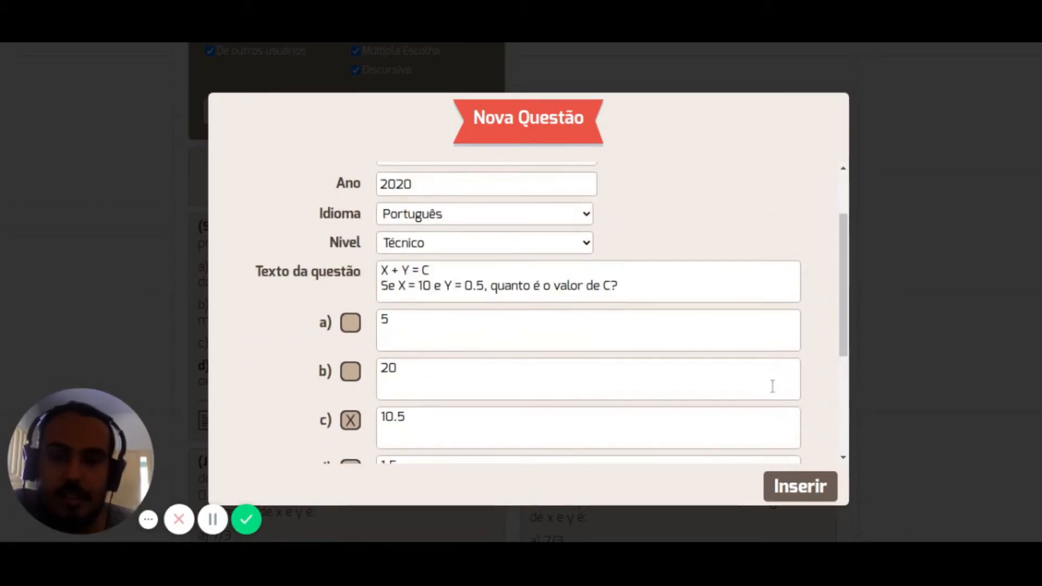
{"action": "scroll", "coordinate": [771, 366], "scroll_direction": "down", "scroll_amount": 4}
{"action": "left_click", "coordinate": [810, 488]}
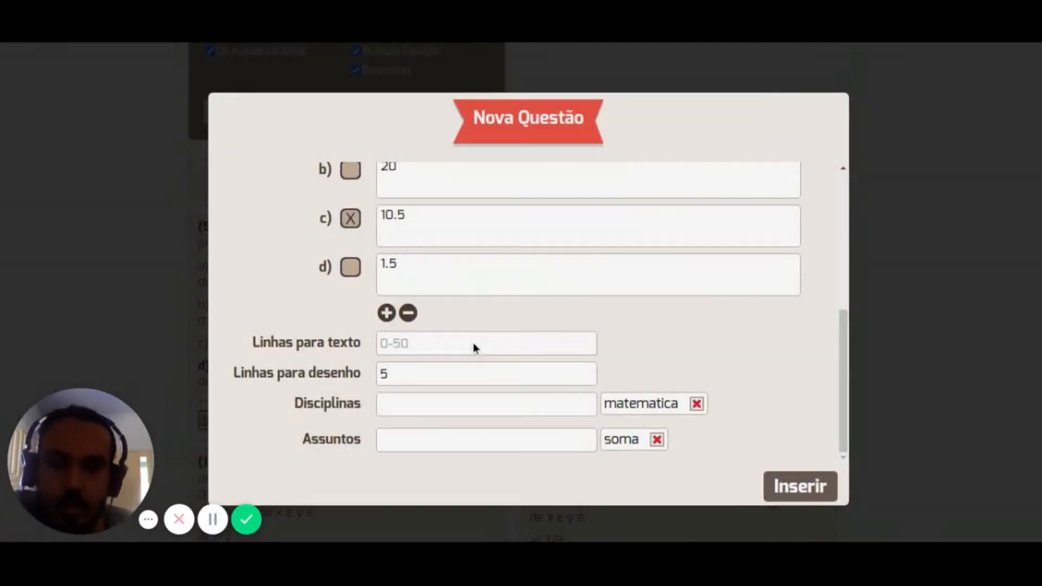
{"action": "left_click", "coordinate": [473, 343]}
{"action": "type", "text": "0"}
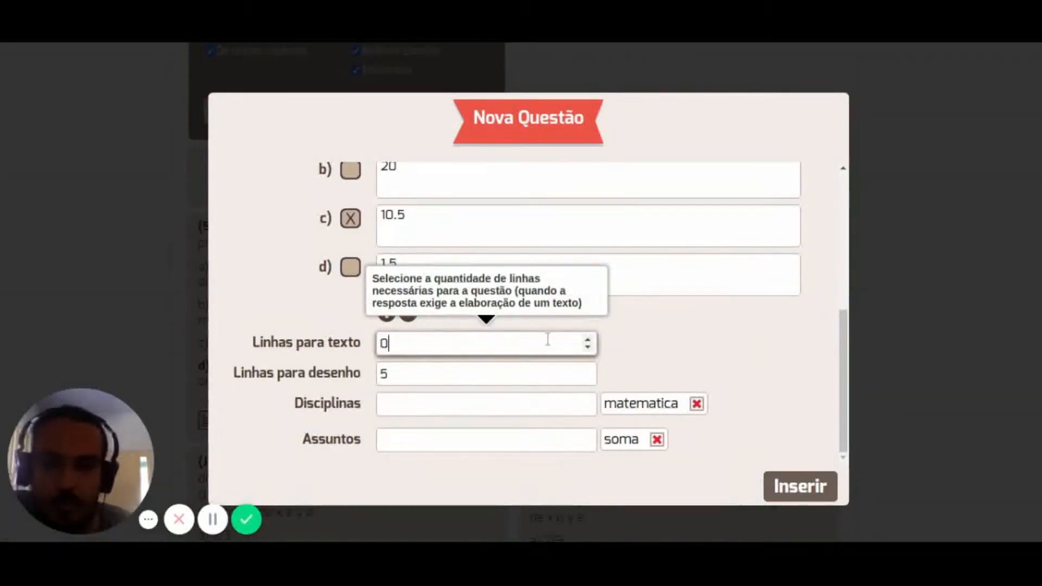
{"action": "left_click", "coordinate": [803, 488]}
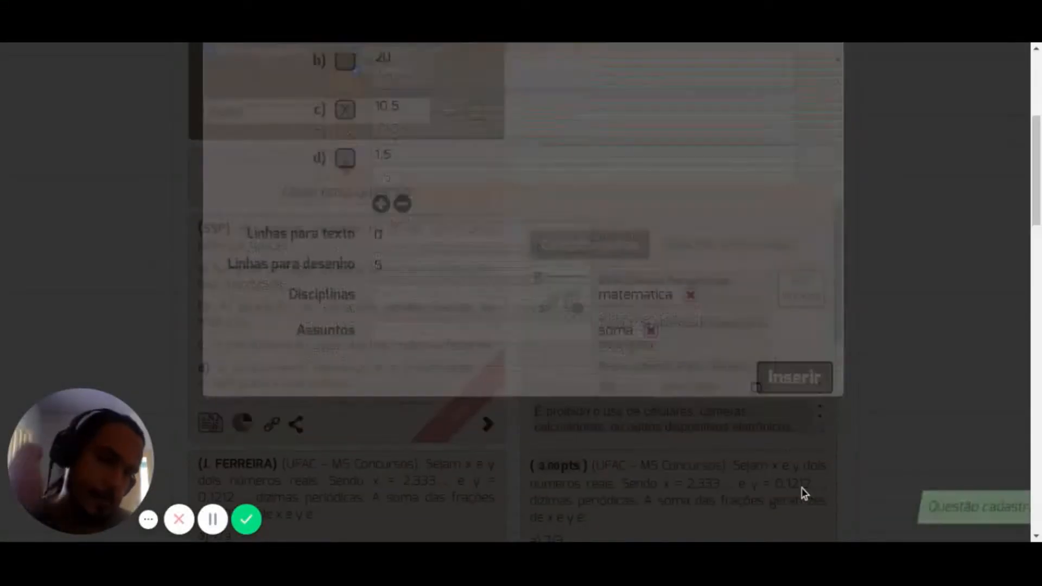
Add the newly created X + Y = C question to the evaluation.
{"action": "mouse_move", "coordinate": [396, 263]}
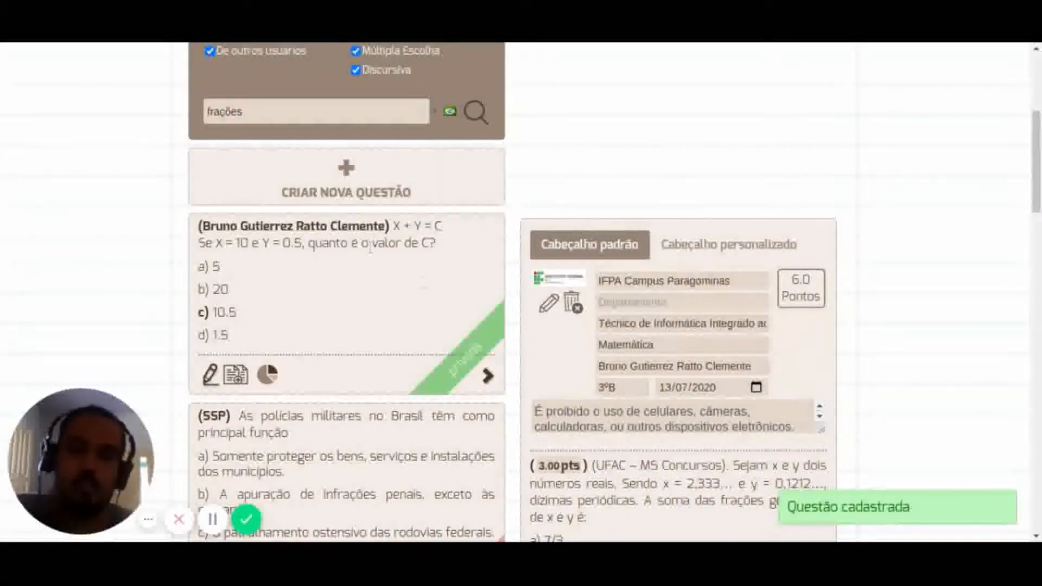
{"action": "left_click", "coordinate": [487, 376]}
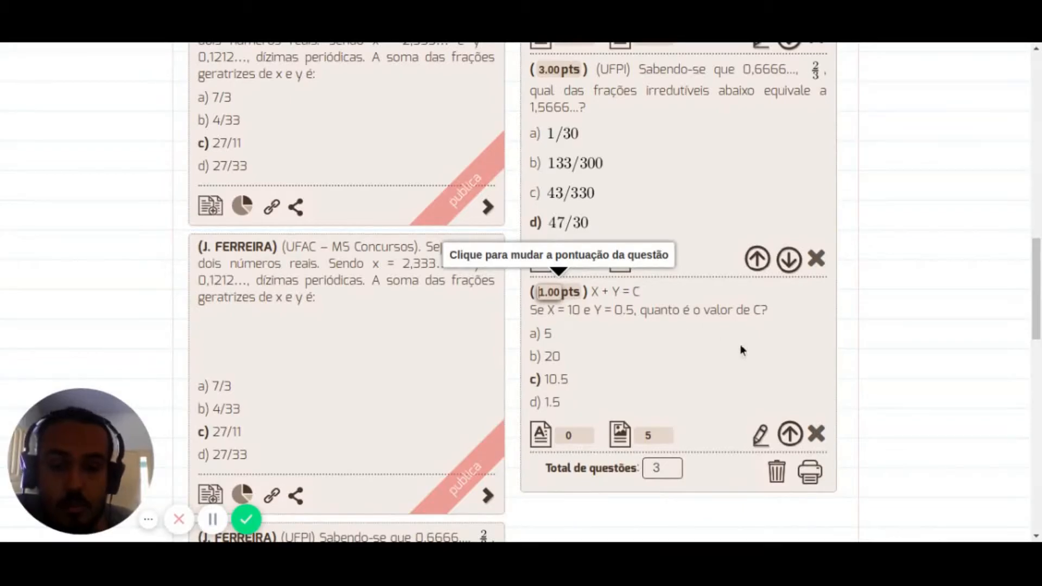
View the edit forms of the X + Y = C question and the first UFAC question, closing each without changes.
{"action": "left_click", "coordinate": [759, 440]}
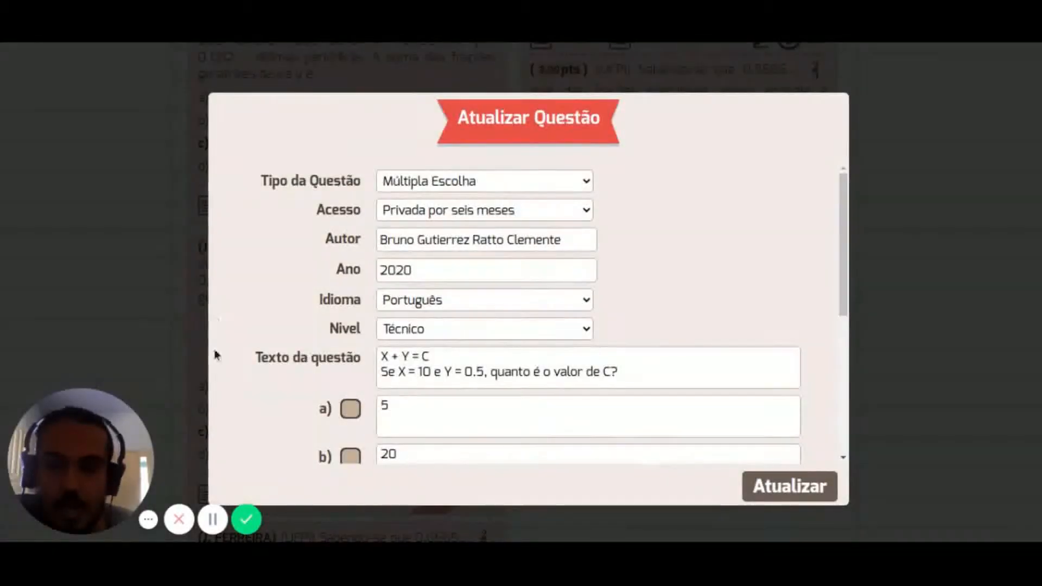
{"action": "left_click", "coordinate": [947, 299]}
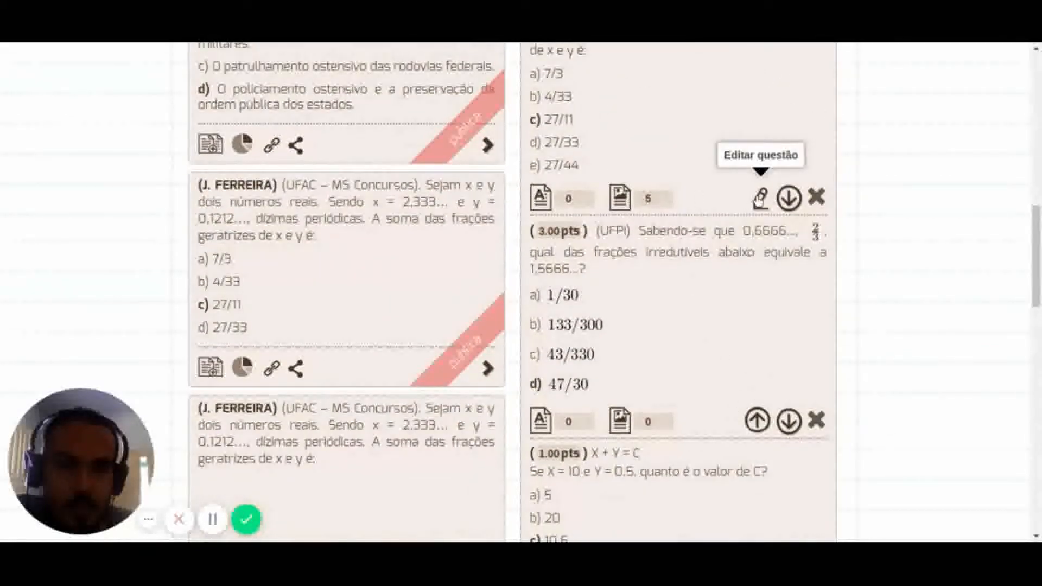
{"action": "left_click", "coordinate": [761, 199]}
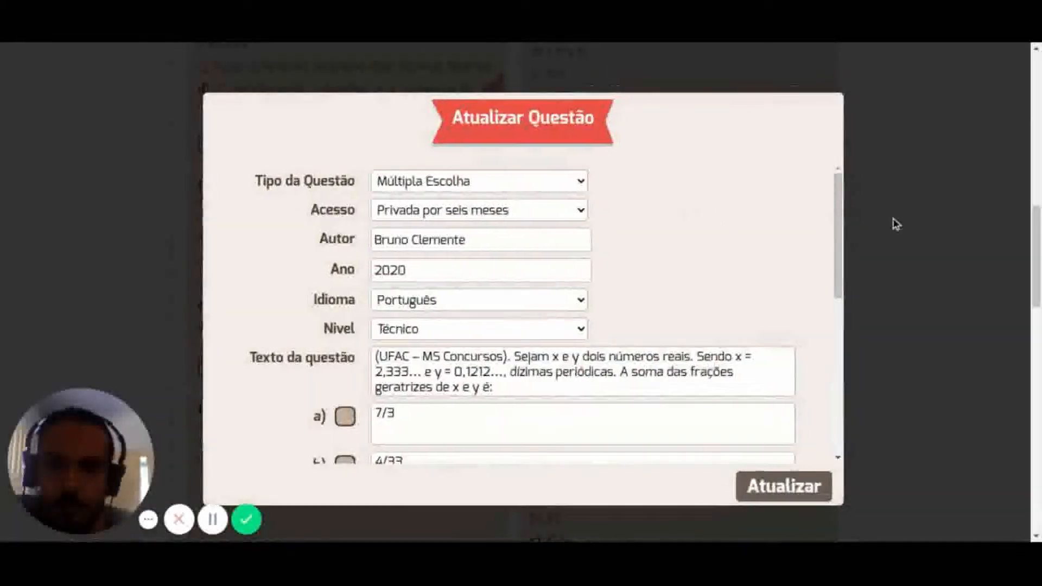
{"action": "left_click", "coordinate": [894, 223]}
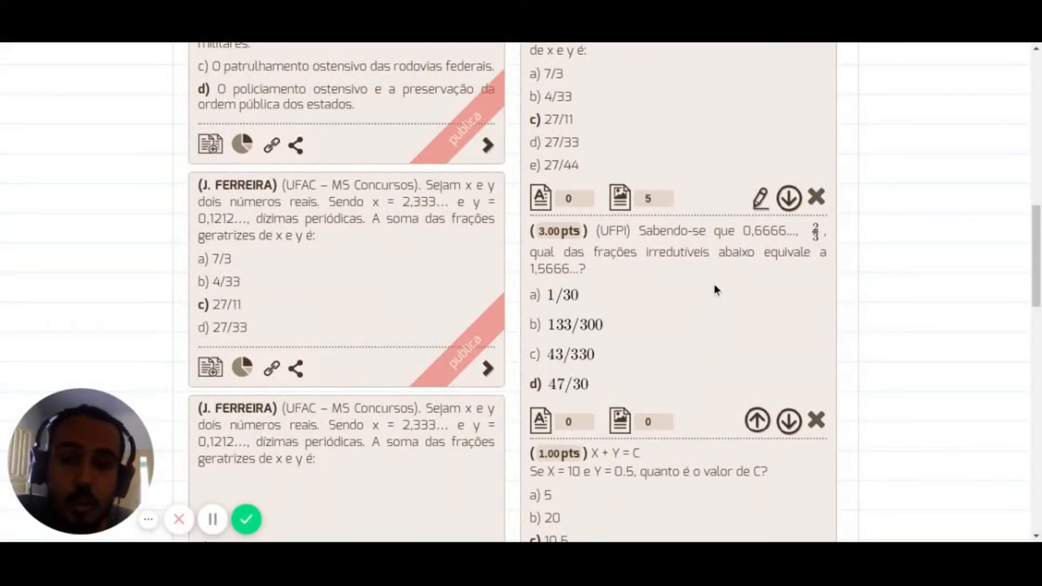
Set the score of the X + Y = C question in the evaluation to 4.00 points.
{"action": "scroll", "coordinate": [714, 286], "scroll_direction": "up", "scroll_amount": 3}
{"action": "scroll", "coordinate": [565, 339], "scroll_direction": "down", "scroll_amount": 2}
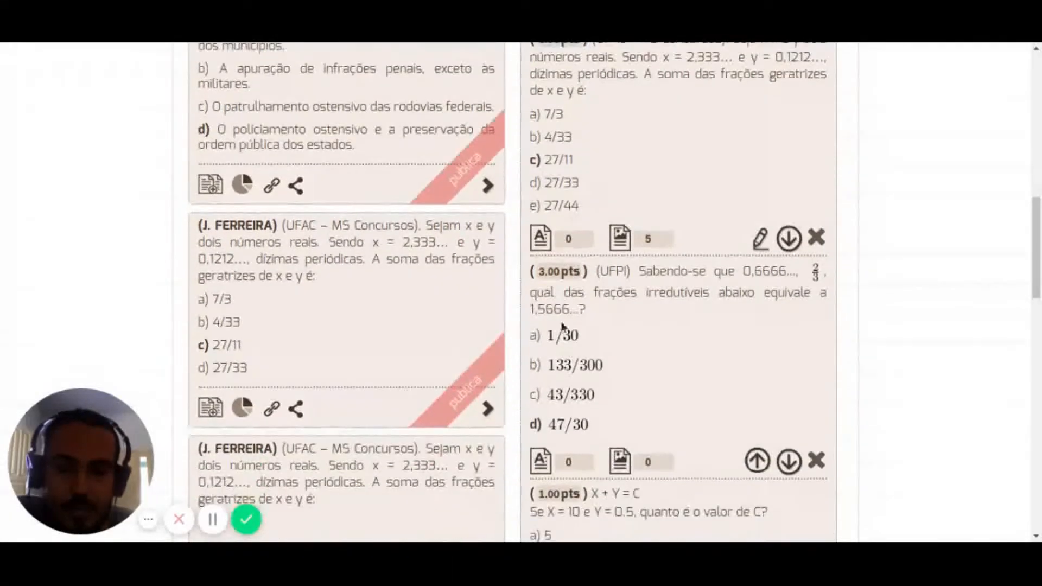
{"action": "scroll", "coordinate": [565, 339], "scroll_direction": "down", "scroll_amount": 3}
{"action": "type", "text": "4"}
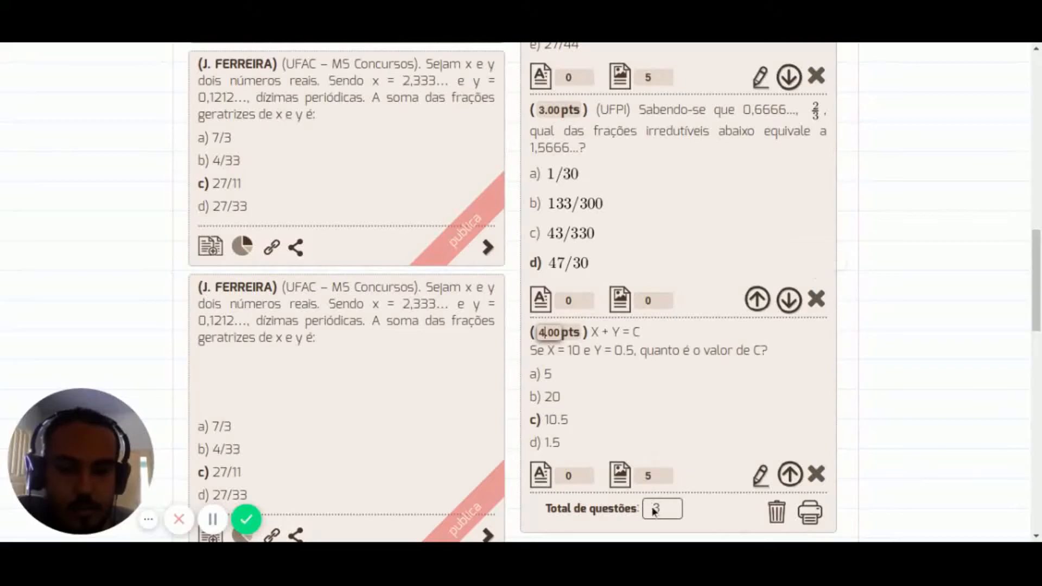
Open the evaluation's print settings, preview the style Estilo padrão coluna simples, and select Estilo econômico.
{"action": "scroll", "coordinate": [822, 155], "scroll_direction": "up", "scroll_amount": 10}
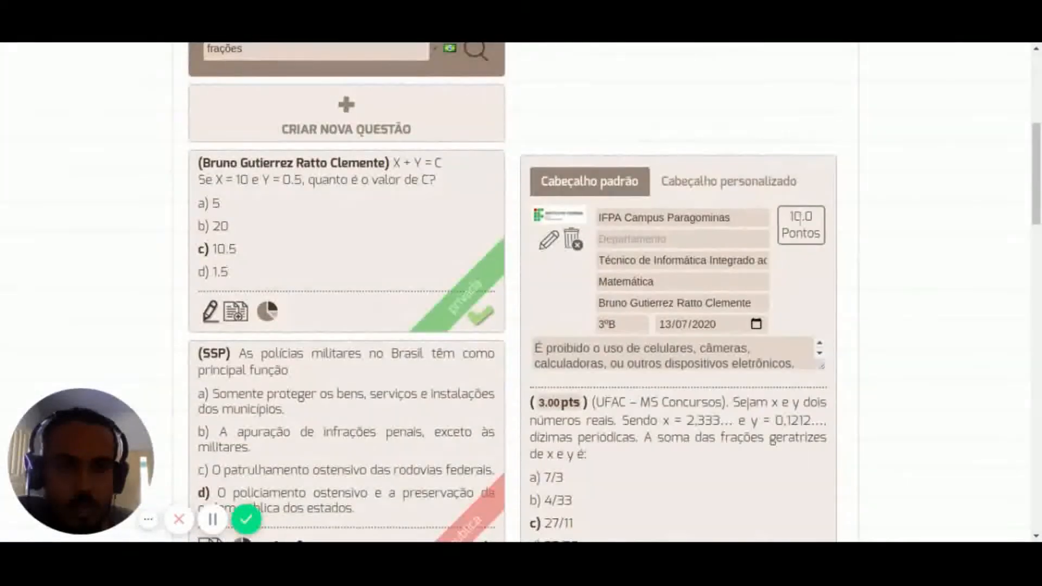
{"action": "scroll", "coordinate": [910, 305], "scroll_direction": "up", "scroll_amount": 5}
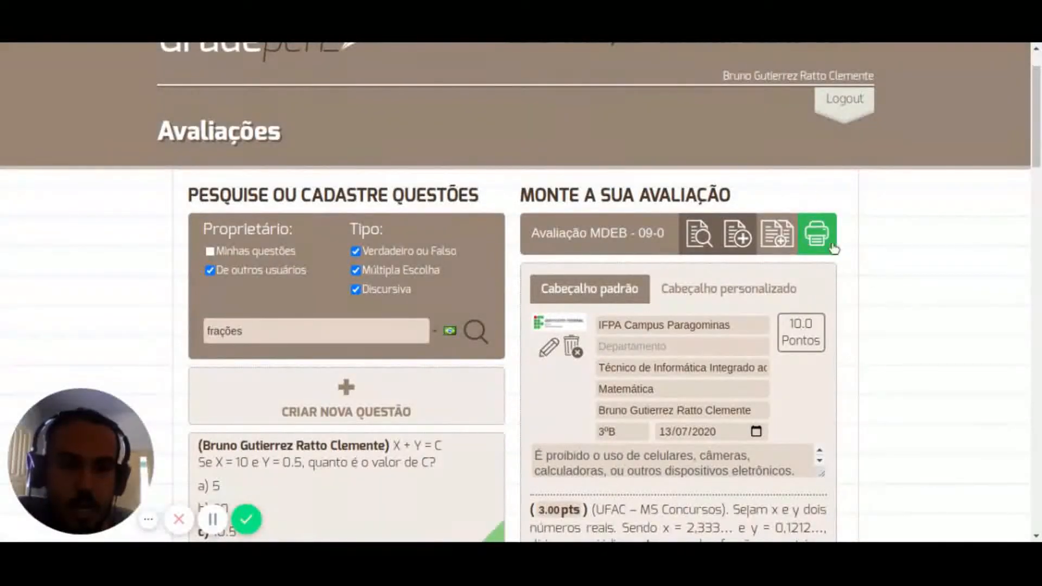
{"action": "left_click", "coordinate": [815, 237]}
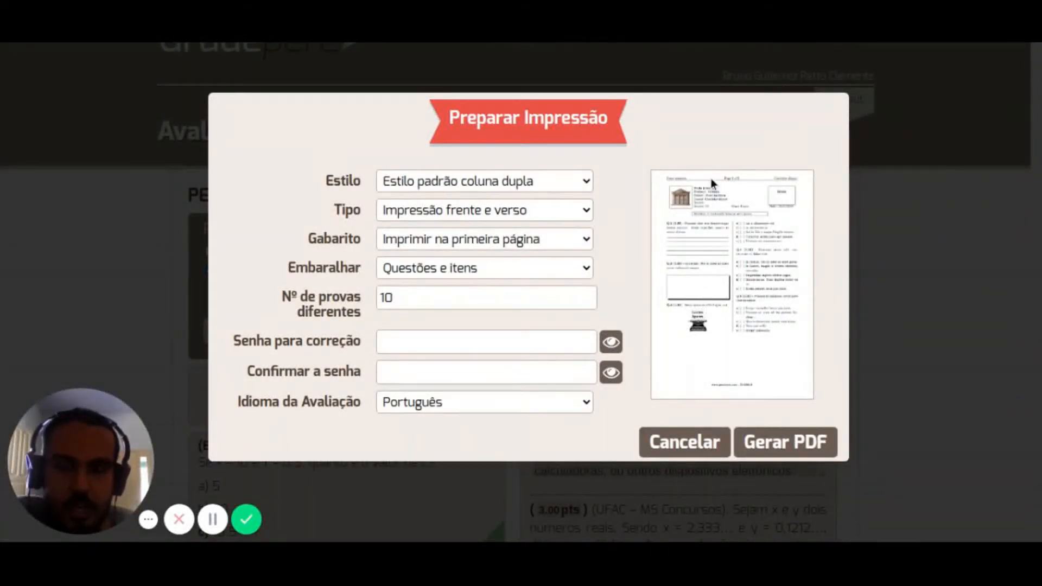
{"action": "left_click", "coordinate": [561, 177]}
{"action": "left_click", "coordinate": [512, 225]}
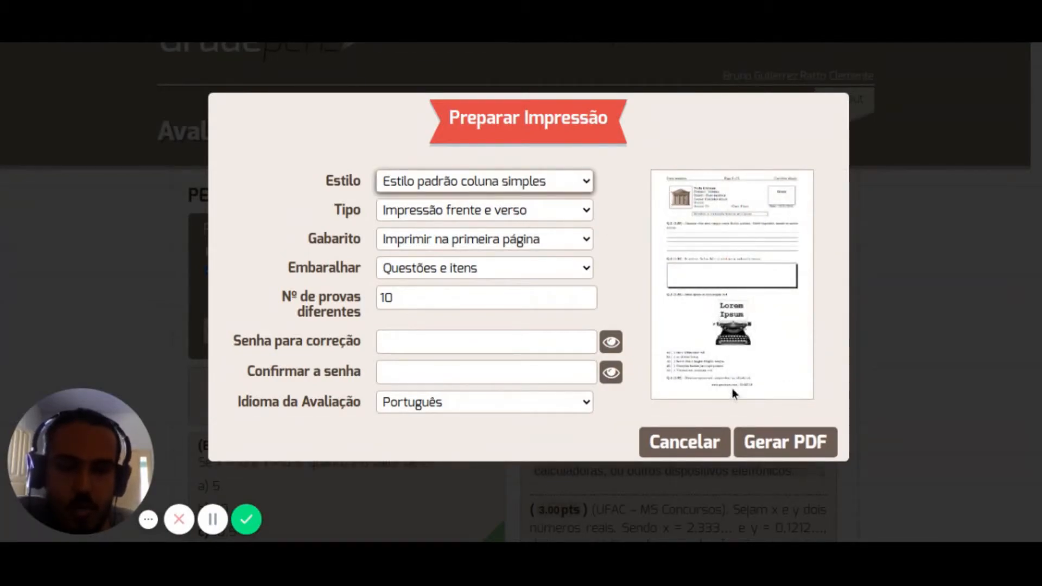
{"action": "left_click", "coordinate": [449, 183]}
{"action": "left_click", "coordinate": [463, 235]}
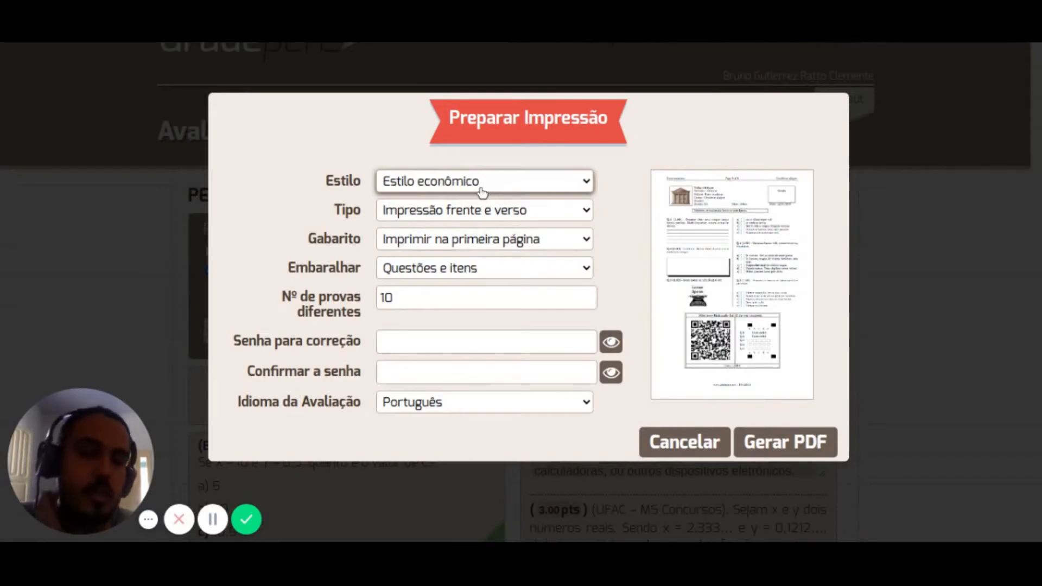
Preview the style Modo de acessibilidade, select Estilo padrão coluna simples, and set the print type to Um lado.
{"action": "key", "text": "Down"}
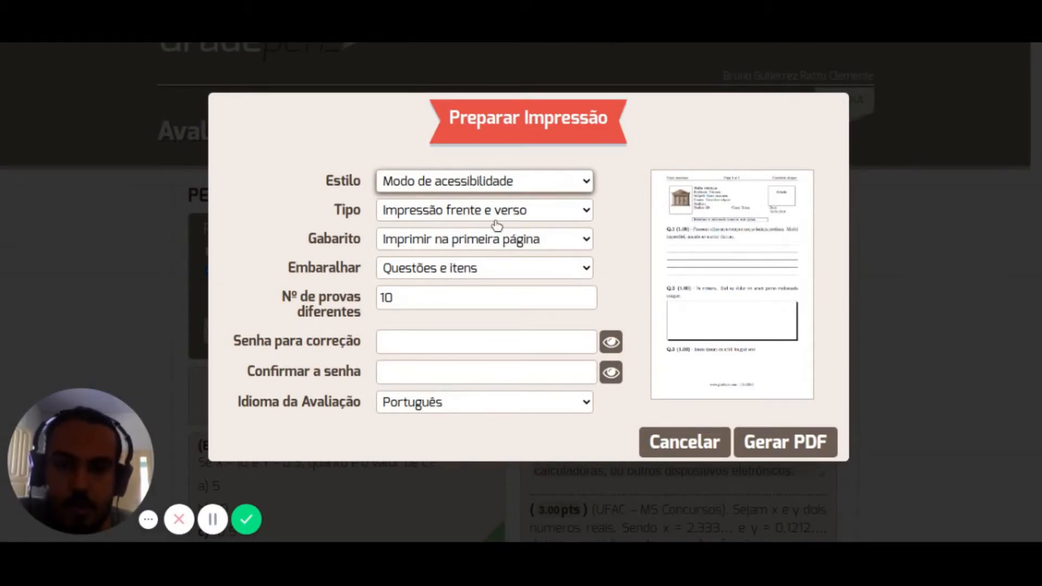
{"action": "key", "text": "Down"}
{"action": "key", "text": "Tab"}
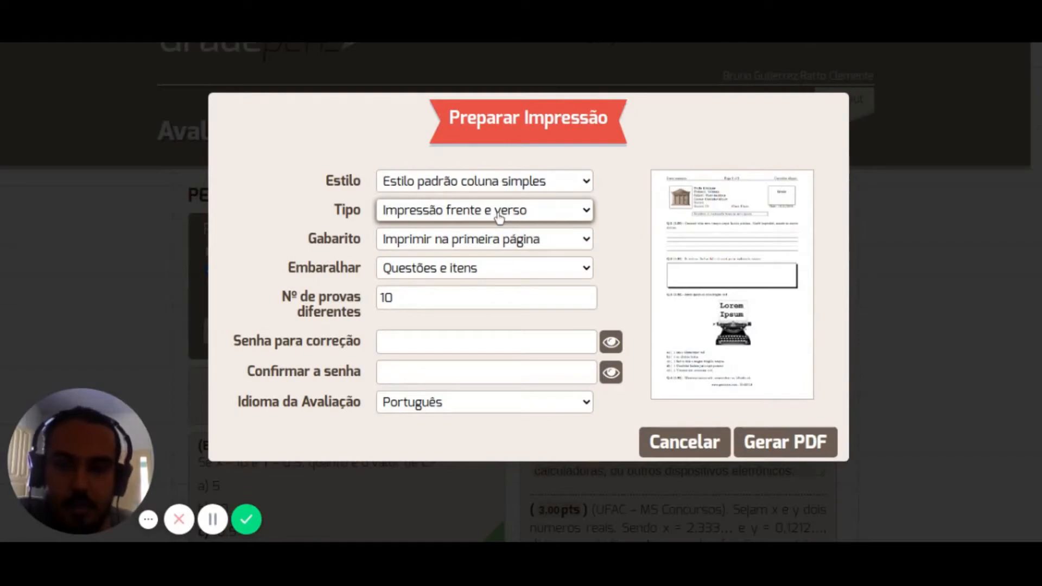
{"action": "key", "text": "Up"}
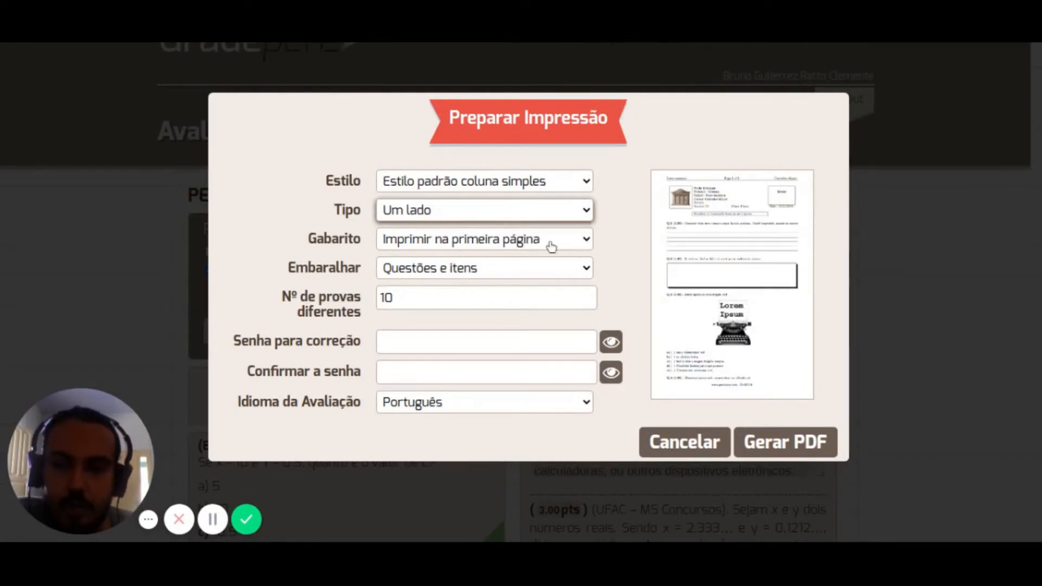
Set the answer sheet to Imprimir gabarito em folha avulsa and the number of different exams to 23, keeping Questões e itens shuffled.
{"action": "key", "text": "Tab"}
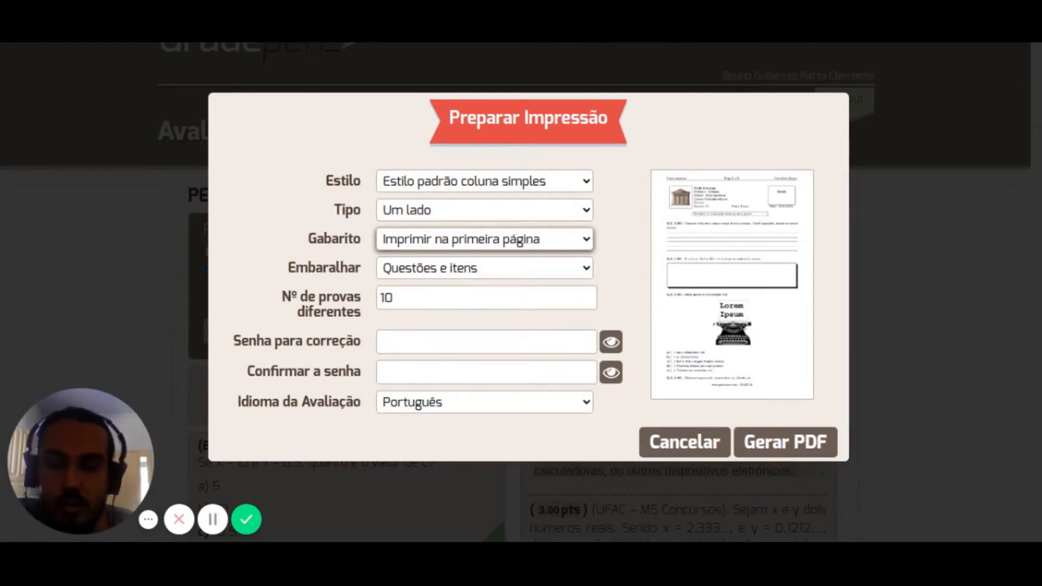
{"action": "key", "text": "Down"}
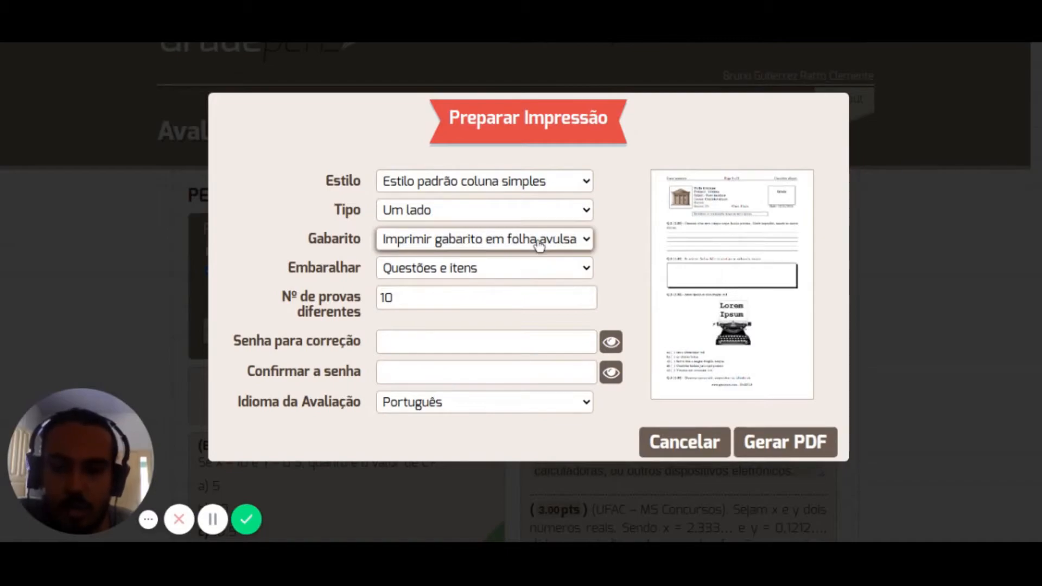
{"action": "left_click", "coordinate": [427, 280]}
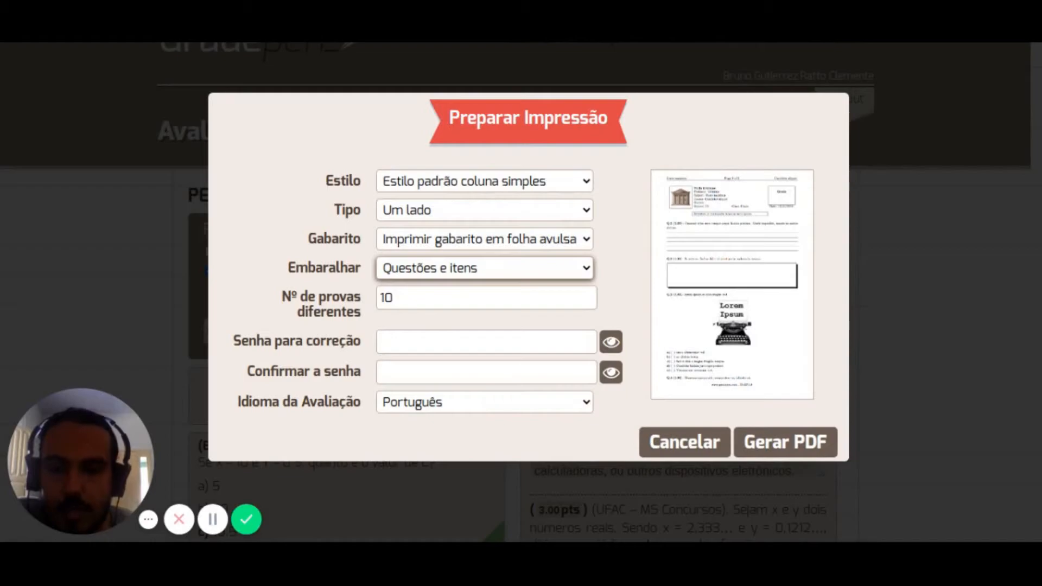
{"action": "left_click", "coordinate": [475, 293]}
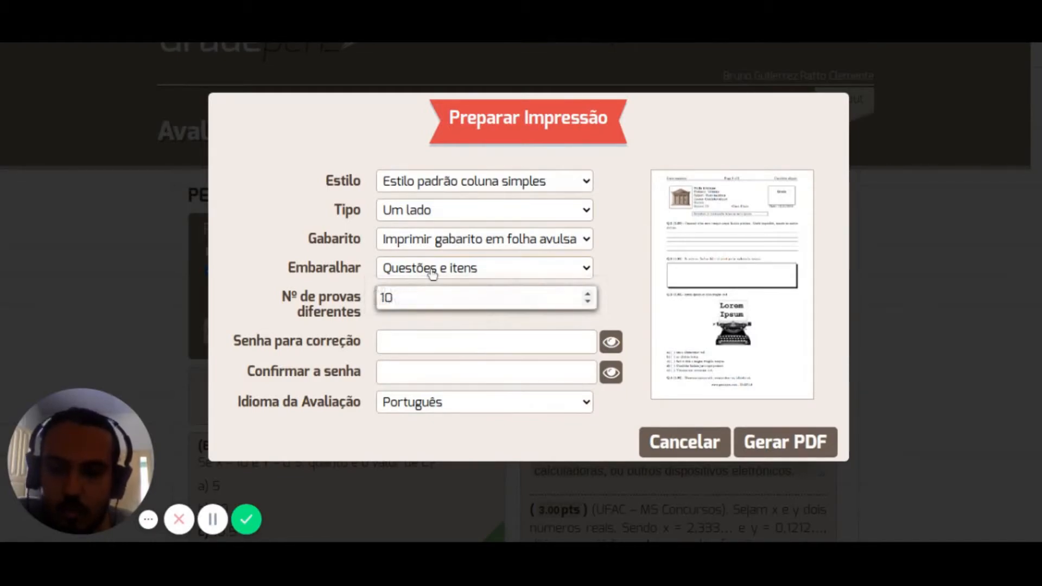
{"action": "double_click", "coordinate": [433, 296]}
{"action": "type", "text": "23"}
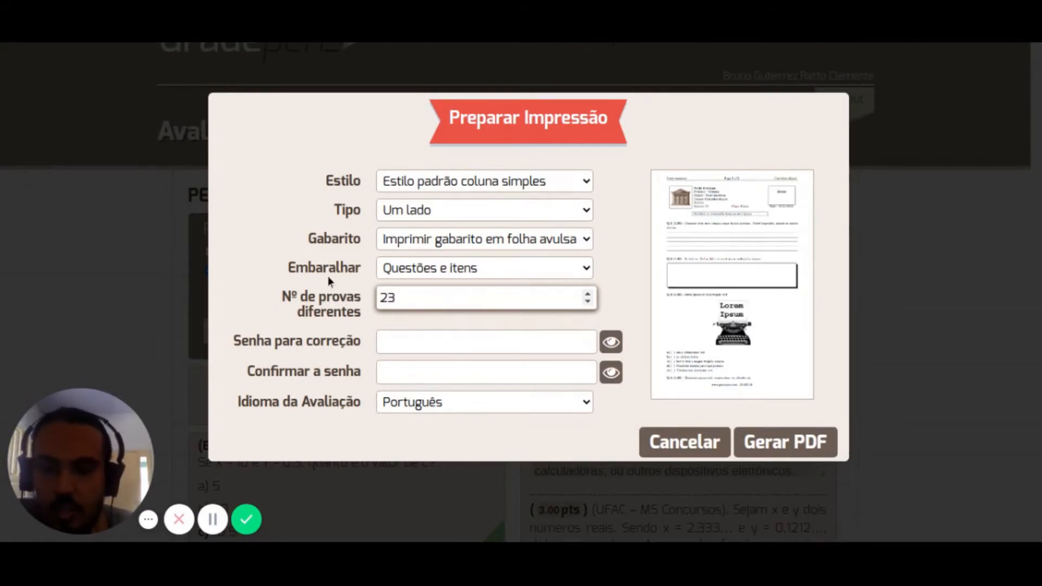
Leave the correction password blank and generate the evaluation's PDF.
{"action": "left_click", "coordinate": [414, 342]}
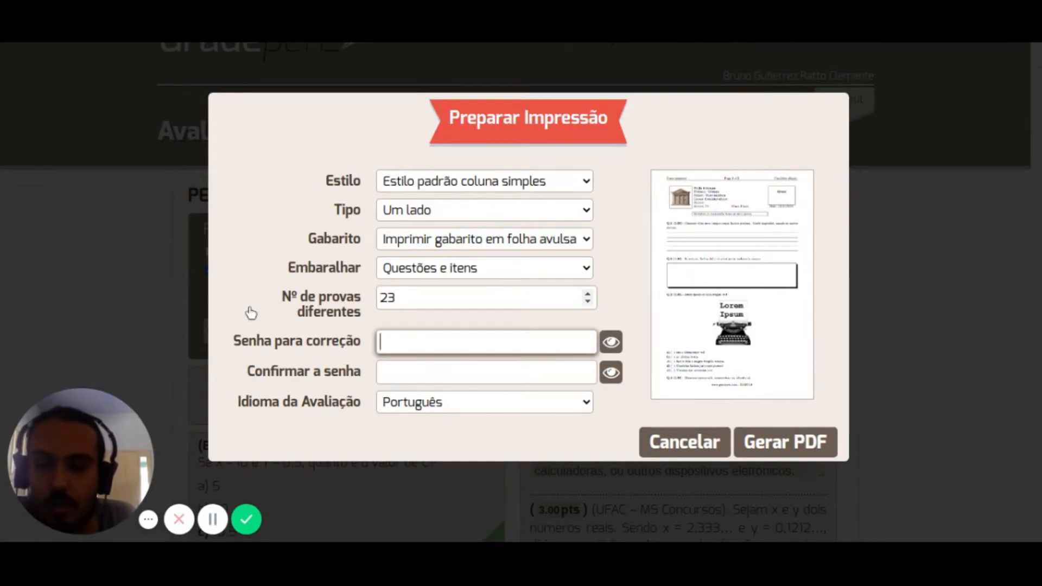
{"action": "left_click", "coordinate": [610, 253]}
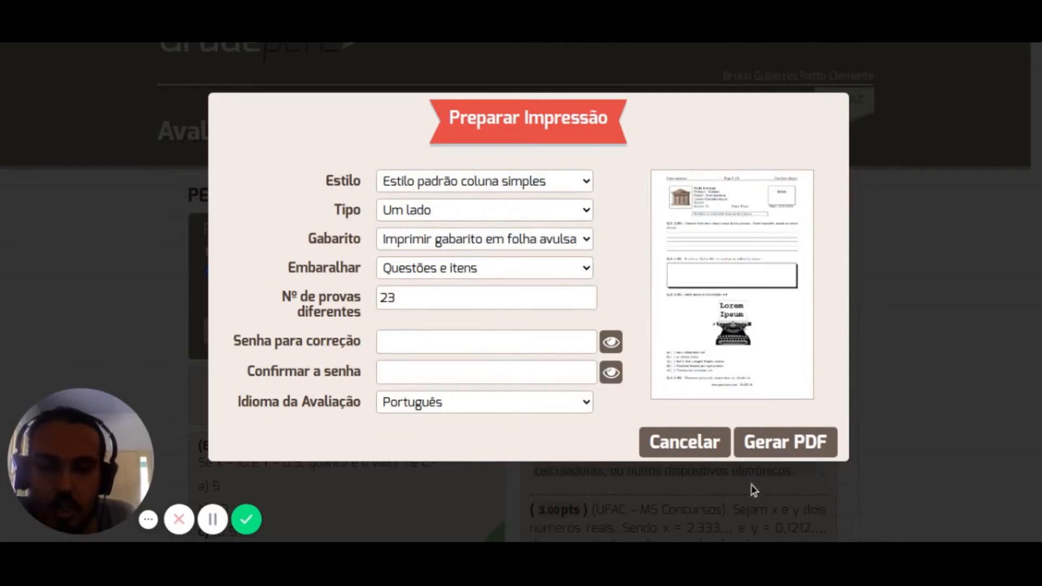
{"action": "left_click", "coordinate": [788, 448]}
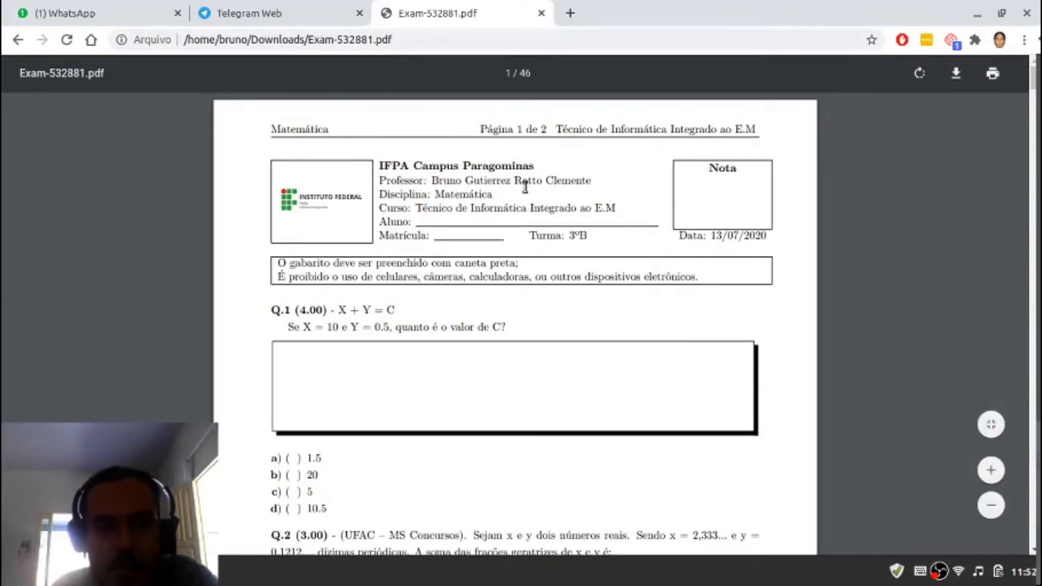
Examine the header of the generated exam PDF: subject, course, institution, teacher, student fields, class, date and instructions.
{"action": "double_click", "coordinate": [299, 129]}
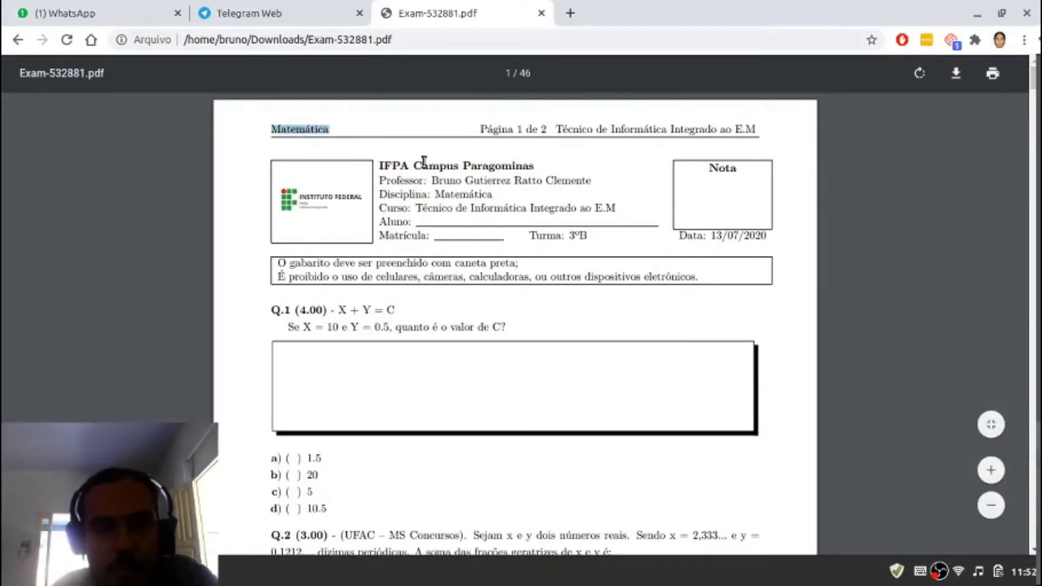
{"action": "left_click_drag", "start_coordinate": [473, 130], "coordinate": [763, 135]}
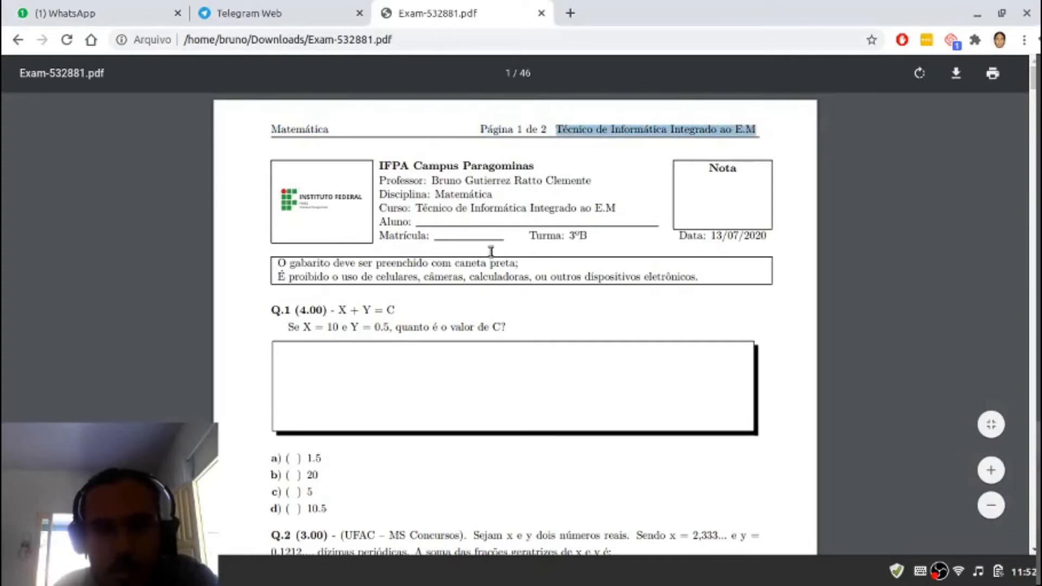
{"action": "left_click_drag", "start_coordinate": [384, 164], "coordinate": [560, 171]}
{"action": "left_click", "coordinate": [395, 175]}
{"action": "left_click_drag", "start_coordinate": [386, 180], "coordinate": [508, 197]}
{"action": "left_click_drag", "start_coordinate": [441, 207], "coordinate": [559, 208]}
{"action": "left_click_drag", "start_coordinate": [378, 220], "coordinate": [429, 237]}
{"action": "left_click", "coordinate": [448, 237]}
{"action": "left_click_drag", "start_coordinate": [527, 236], "coordinate": [582, 237]}
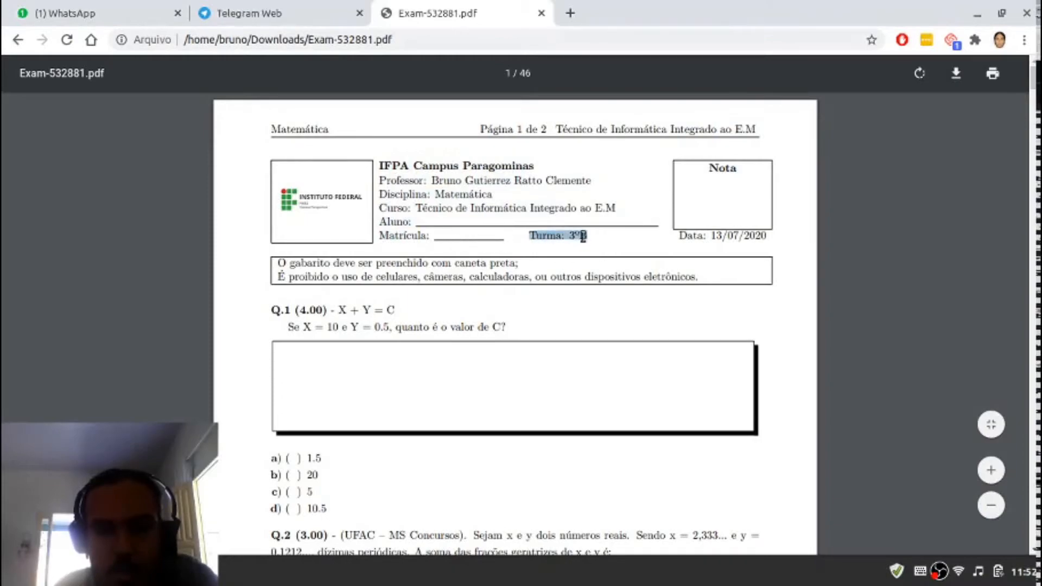
{"action": "left_click_drag", "start_coordinate": [677, 234], "coordinate": [791, 237]}
{"action": "left_click", "coordinate": [733, 235]}
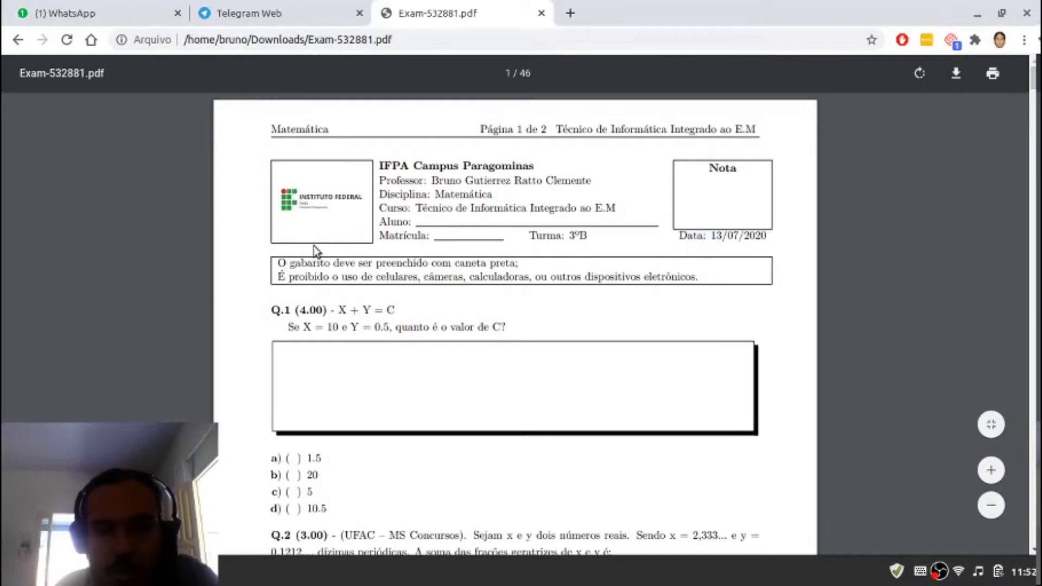
{"action": "left_click_drag", "start_coordinate": [279, 263], "coordinate": [627, 278]}
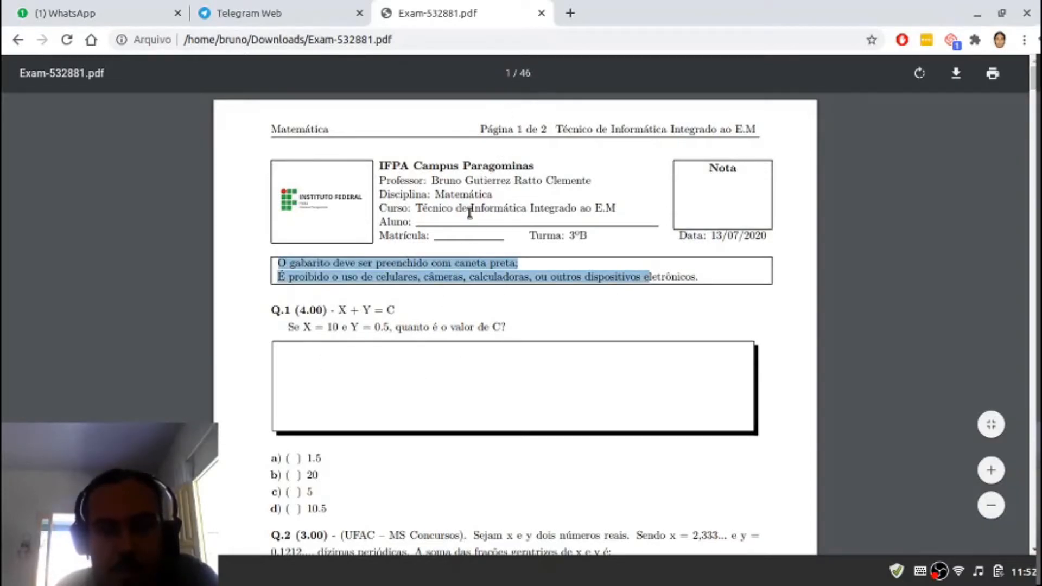
{"action": "left_click", "coordinate": [461, 239]}
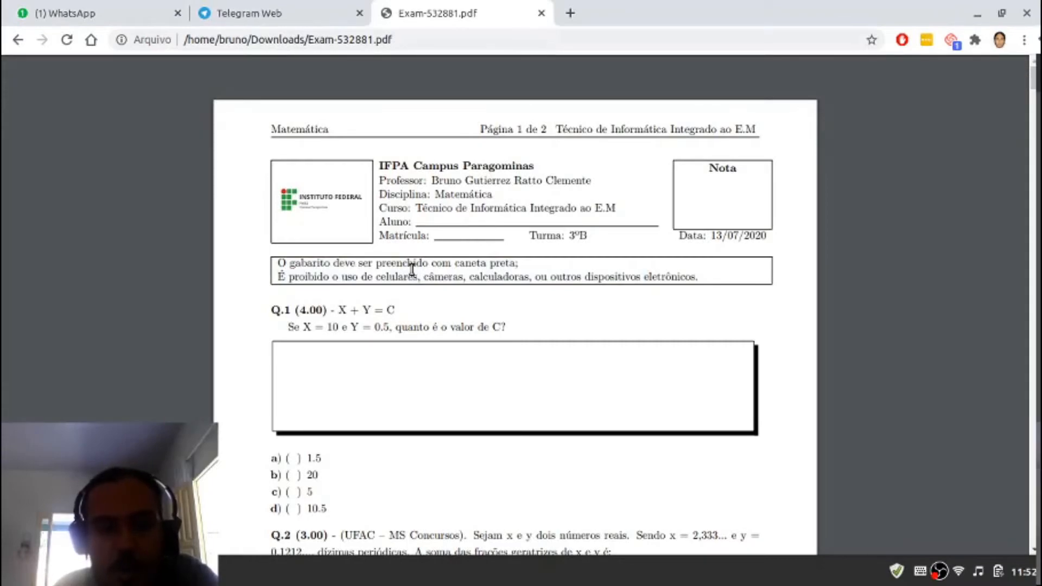
Examine the first exam version's separate answer sheet and the scores, statements and alternatives of its questions.
{"action": "scroll", "coordinate": [413, 270], "scroll_direction": "down", "scroll_amount": 14}
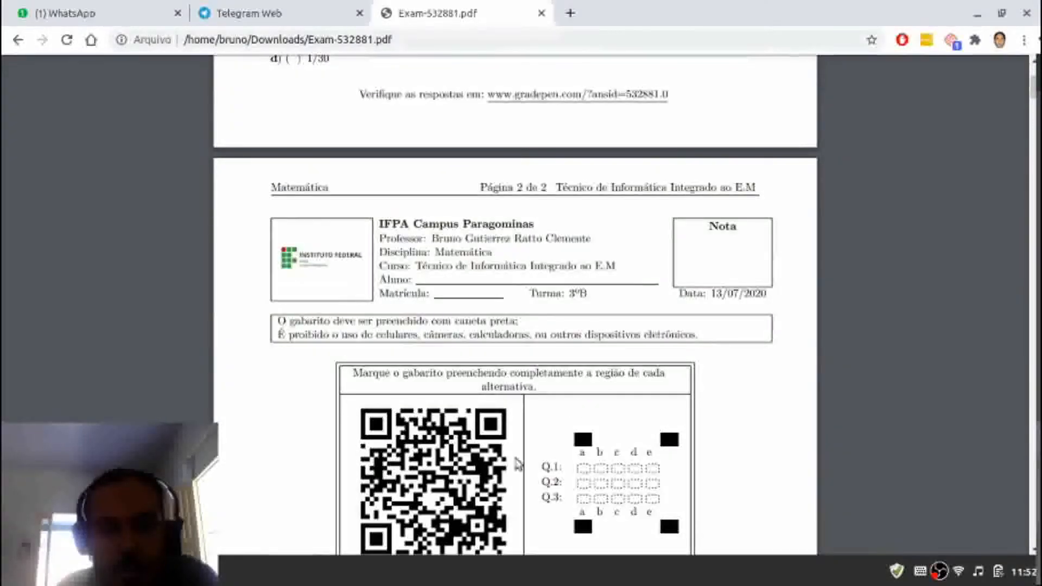
{"action": "scroll", "coordinate": [489, 402], "scroll_direction": "up", "scroll_amount": 12}
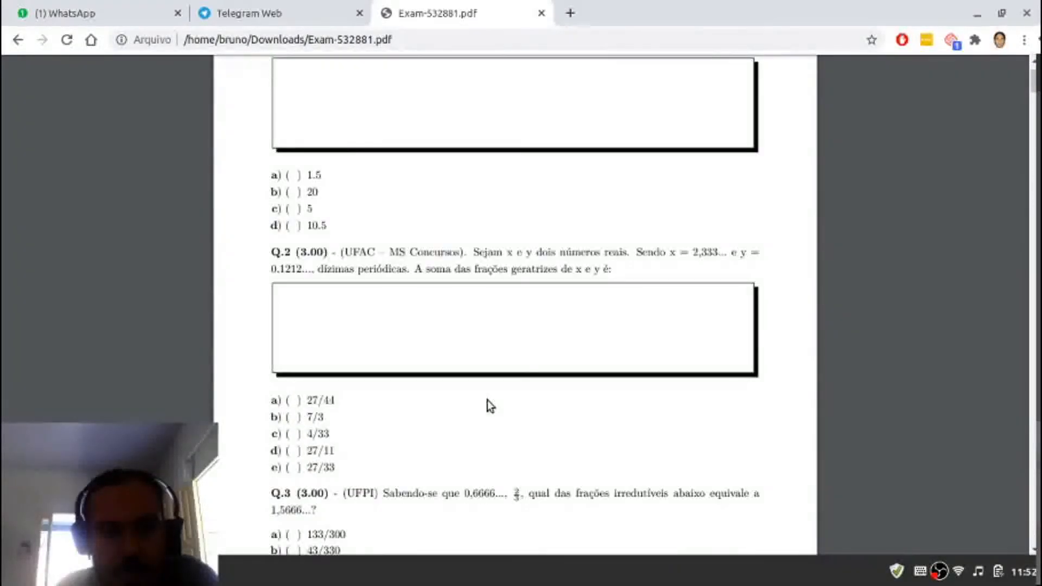
{"action": "left_click_drag", "start_coordinate": [272, 189], "coordinate": [404, 193]}
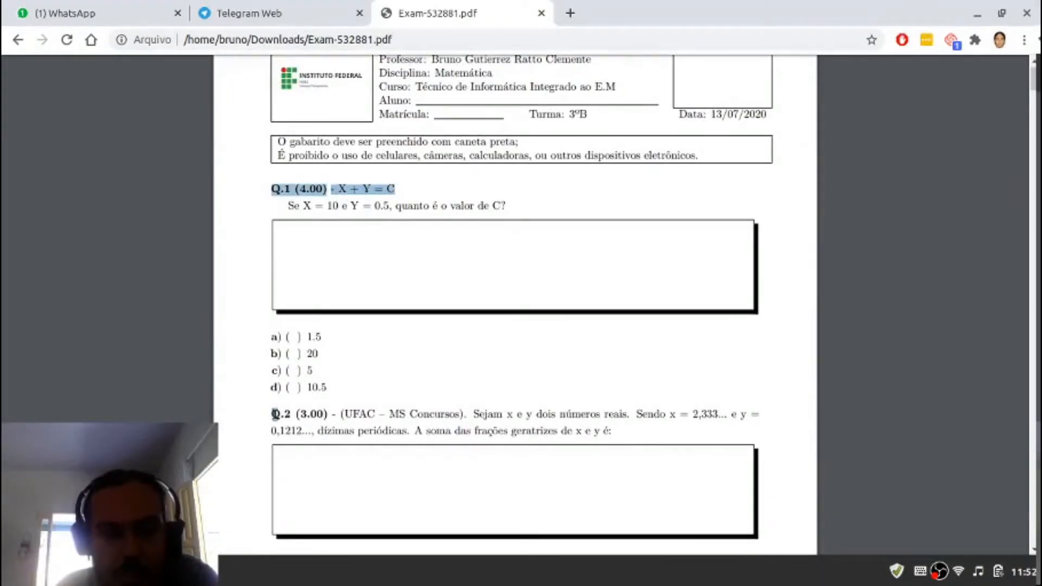
{"action": "left_click_drag", "start_coordinate": [272, 415], "coordinate": [407, 414]}
{"action": "left_click_drag", "start_coordinate": [277, 340], "coordinate": [364, 399]}
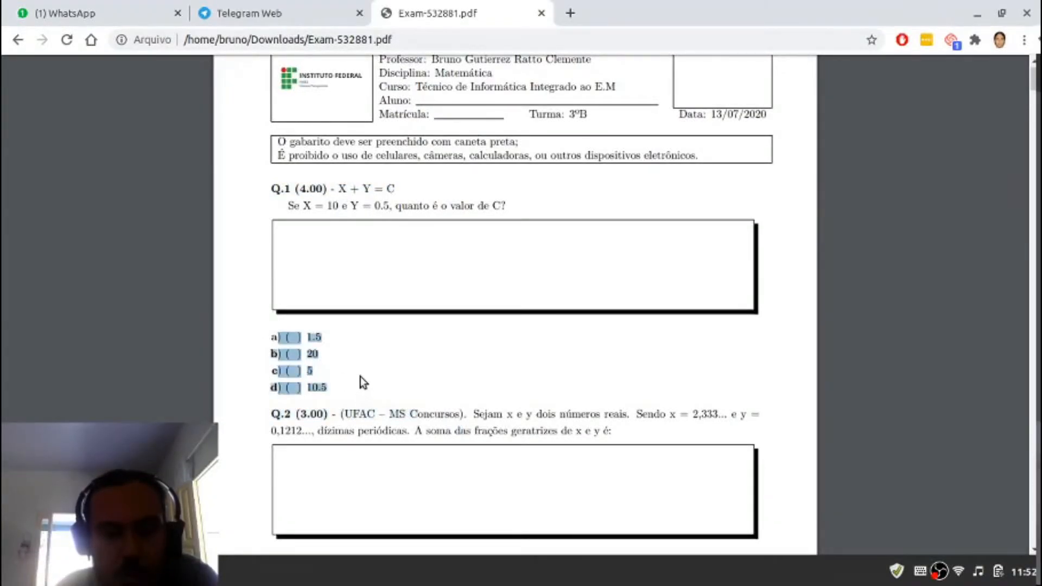
{"action": "left_click", "coordinate": [360, 377]}
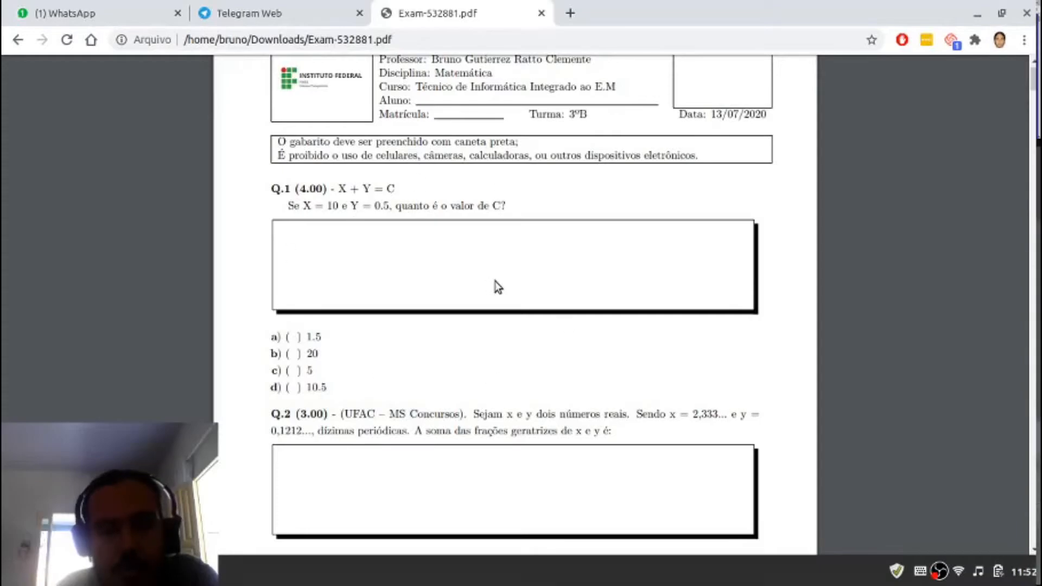
{"action": "left_click_drag", "start_coordinate": [332, 188], "coordinate": [431, 206]}
{"action": "left_click", "coordinate": [422, 242]}
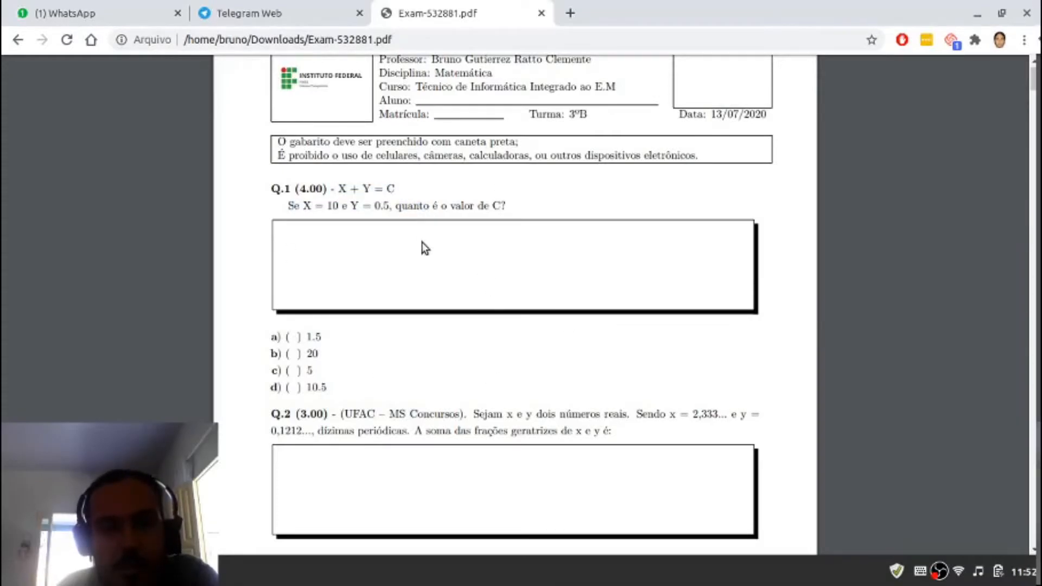
Look through the following exam versions and examine the UFPI question and its alternatives at the start of the third version.
{"action": "scroll", "coordinate": [421, 243], "scroll_direction": "down", "scroll_amount": 7}
{"action": "scroll", "coordinate": [421, 279], "scroll_direction": "down", "scroll_amount": 20}
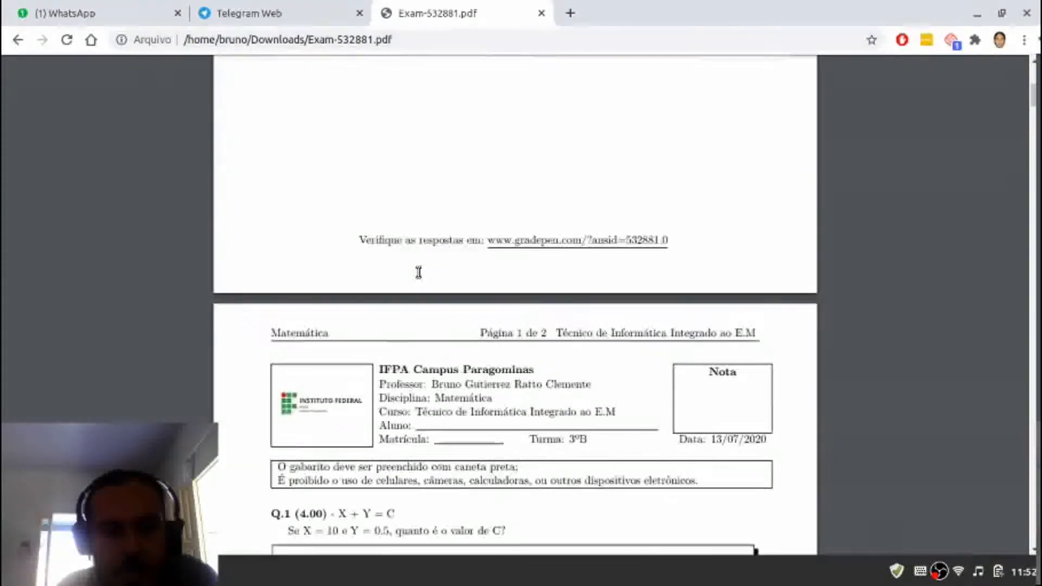
{"action": "scroll", "coordinate": [342, 233], "scroll_direction": "down", "scroll_amount": 15}
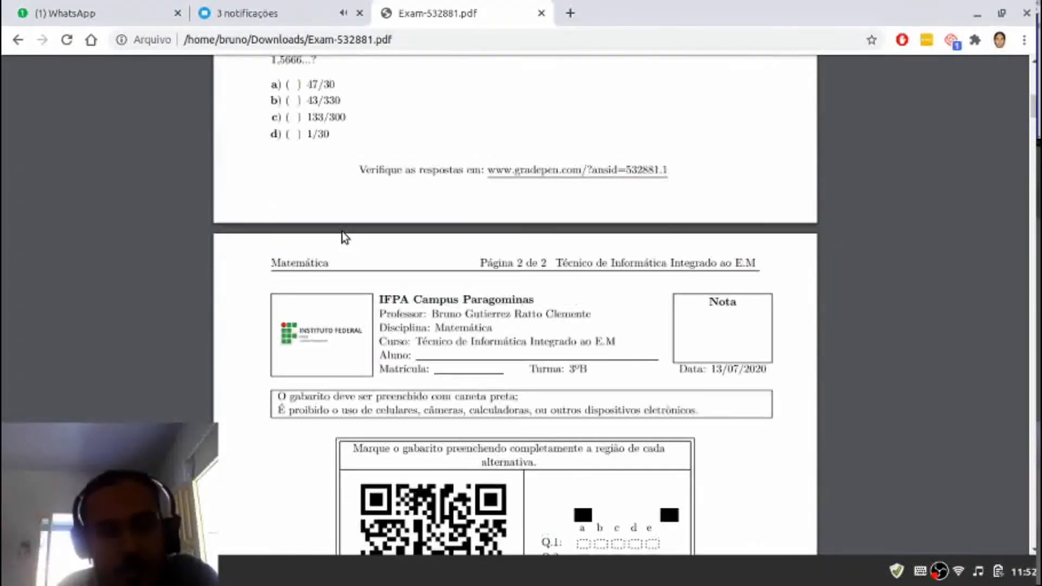
{"action": "scroll", "coordinate": [342, 233], "scroll_direction": "down", "scroll_amount": 12}
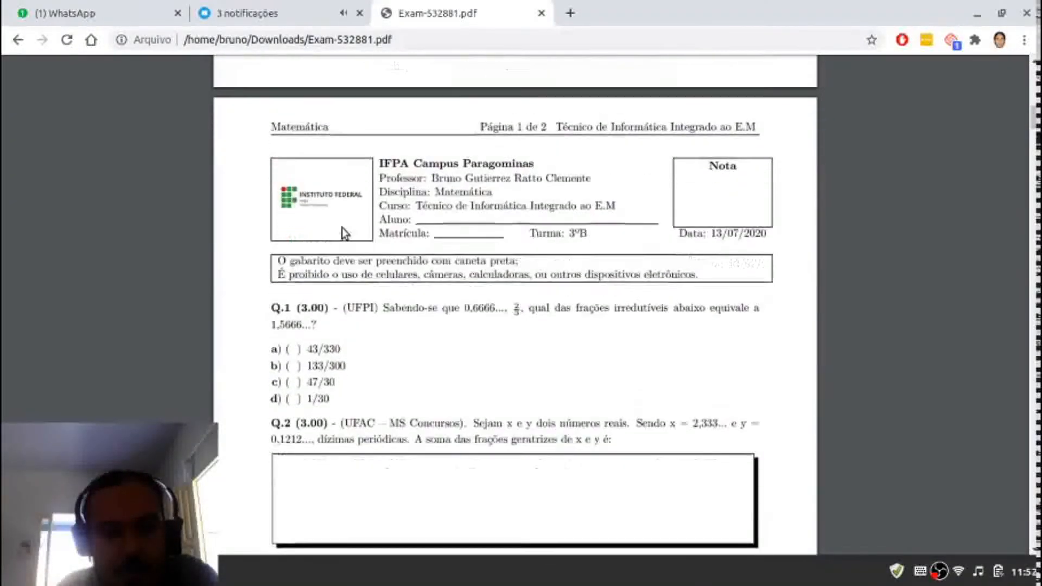
{"action": "left_click_drag", "start_coordinate": [380, 293], "coordinate": [478, 310]}
{"action": "left_click", "coordinate": [483, 304]}
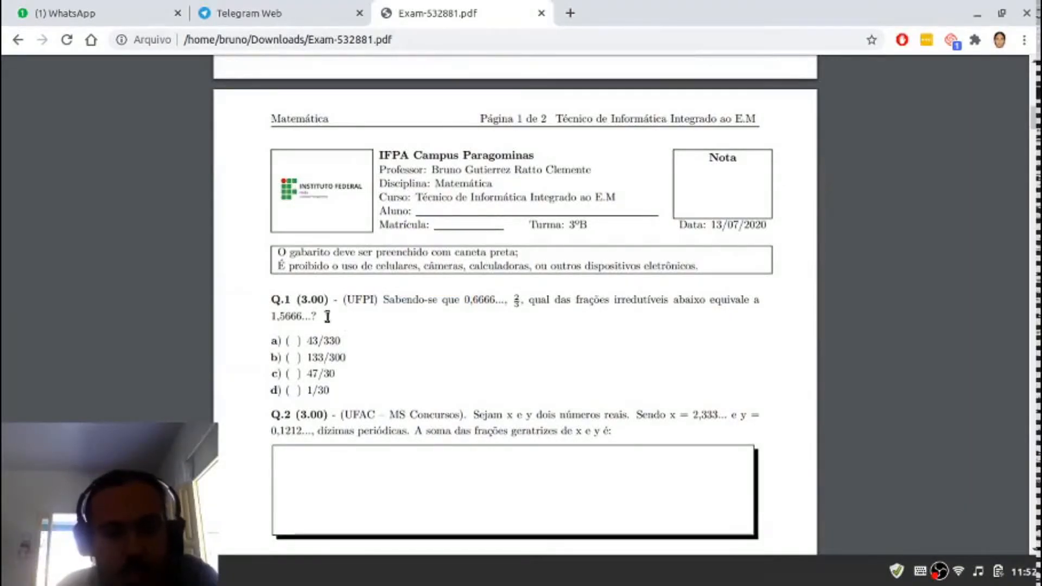
{"action": "left_click_drag", "start_coordinate": [313, 341], "coordinate": [365, 375]}
{"action": "left_click", "coordinate": [298, 345]}
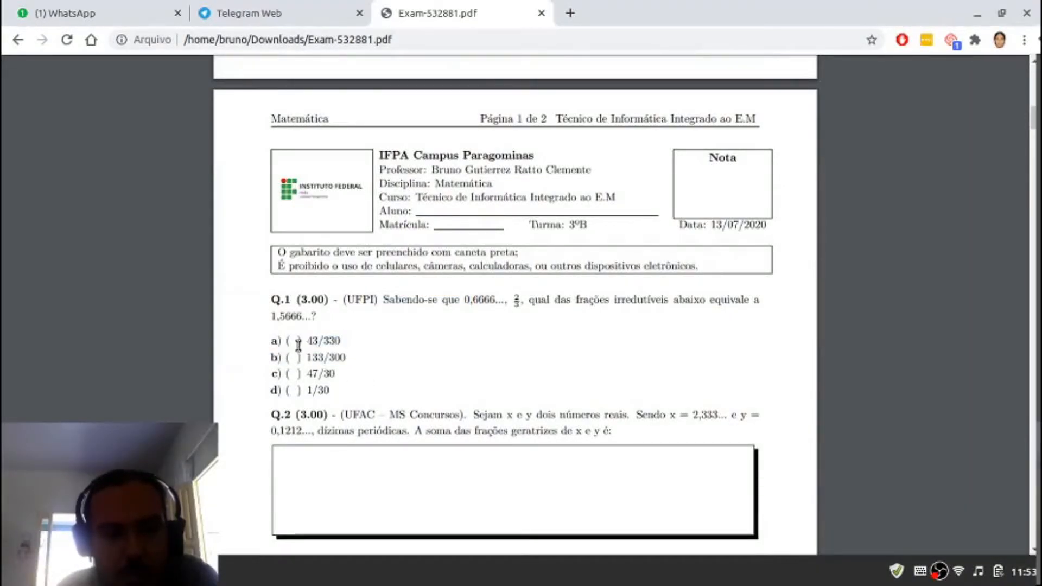
{"action": "left_click", "coordinate": [331, 341]}
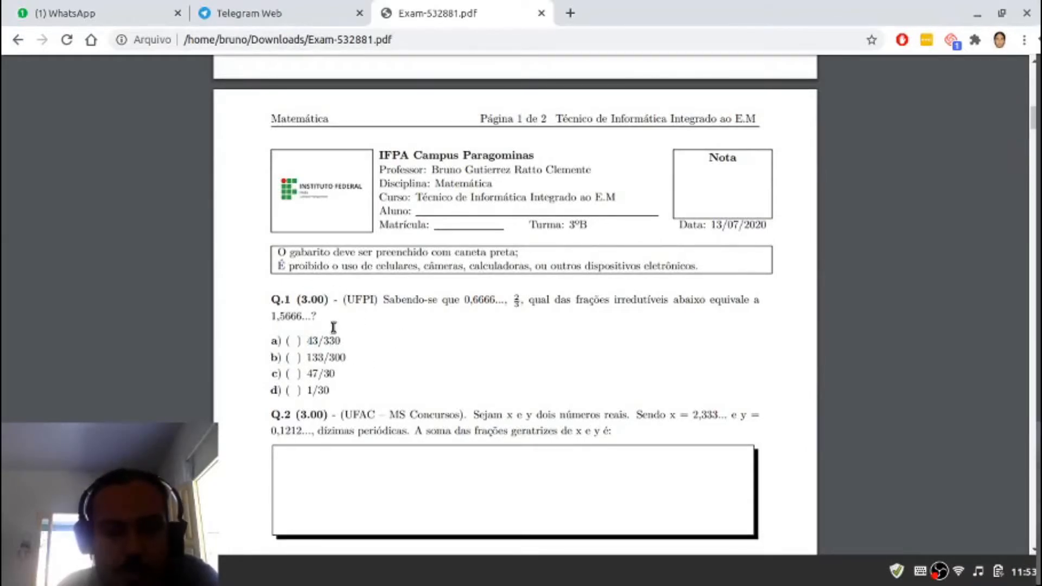
Compare the UFPI question's position and the order of its alternatives with the second and first exam versions.
{"action": "scroll", "coordinate": [332, 328], "scroll_direction": "down", "scroll_amount": 5}
{"action": "scroll", "coordinate": [340, 328], "scroll_direction": "up", "scroll_amount": 5}
{"action": "scroll", "coordinate": [348, 334], "scroll_direction": "down", "scroll_amount": 15}
{"action": "scroll", "coordinate": [344, 337], "scroll_direction": "up", "scroll_amount": 15}
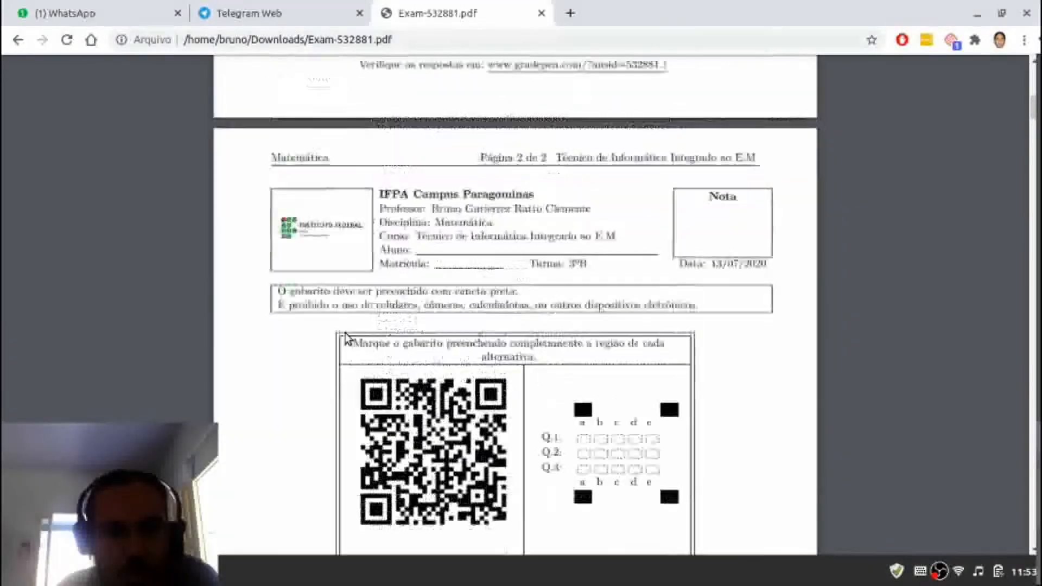
{"action": "left_click_drag", "start_coordinate": [307, 424], "coordinate": [342, 424]}
{"action": "left_click", "coordinate": [343, 418]}
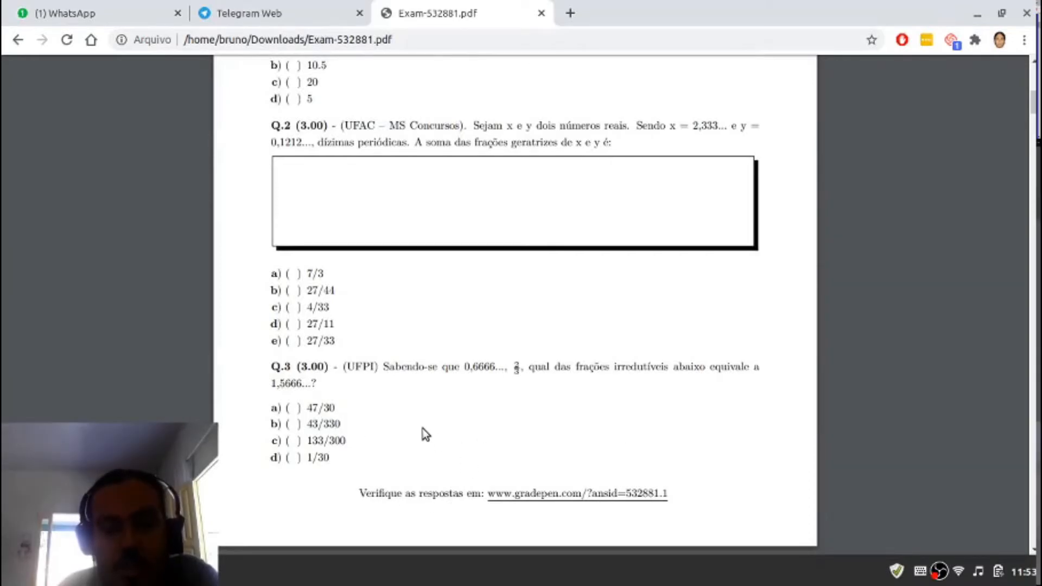
{"action": "scroll", "coordinate": [422, 434], "scroll_direction": "down", "scroll_amount": 15}
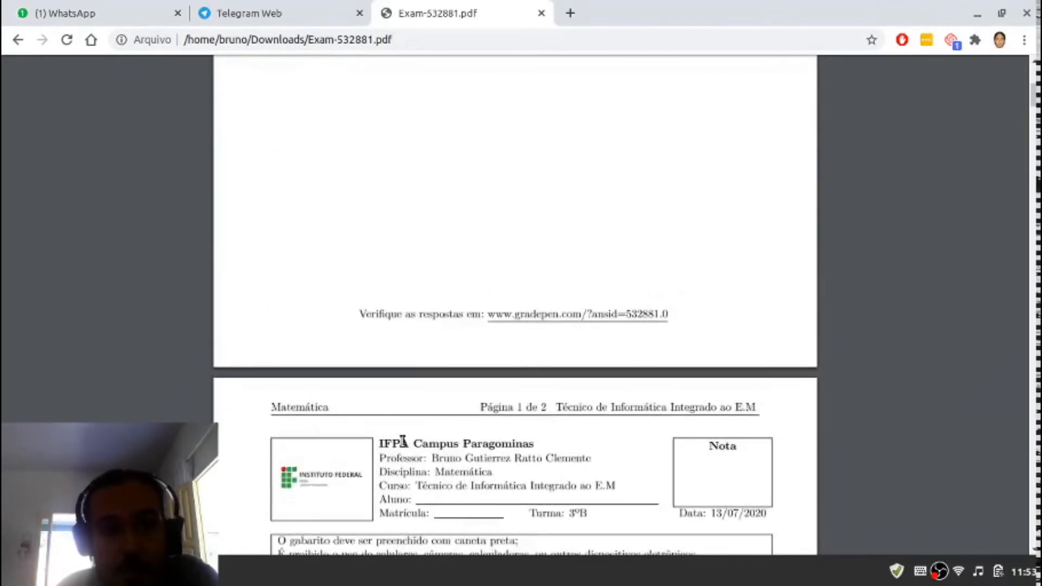
{"action": "scroll", "coordinate": [387, 433], "scroll_direction": "up", "scroll_amount": 8}
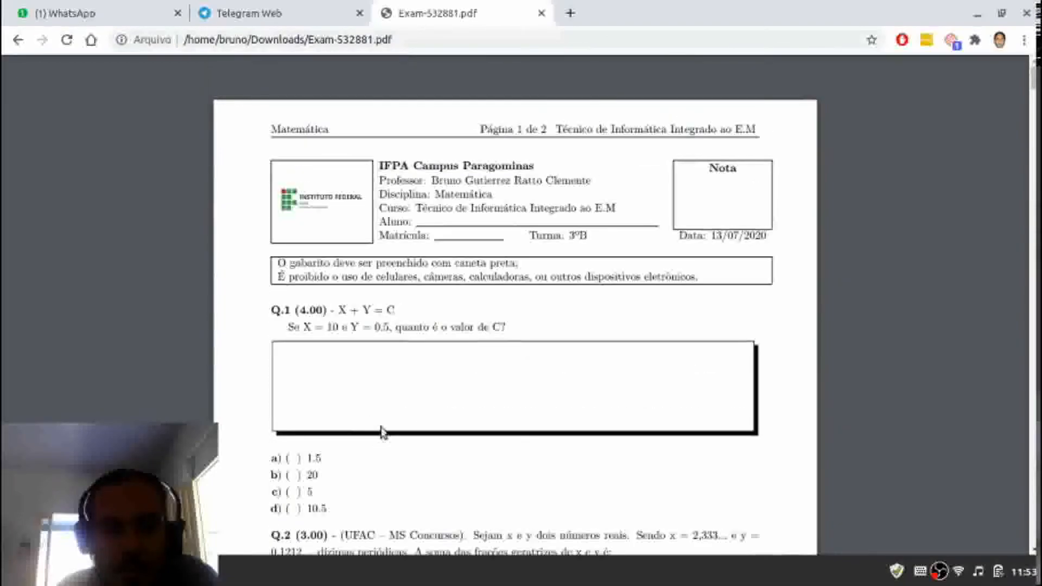
{"action": "scroll", "coordinate": [426, 361], "scroll_direction": "down", "scroll_amount": 3}
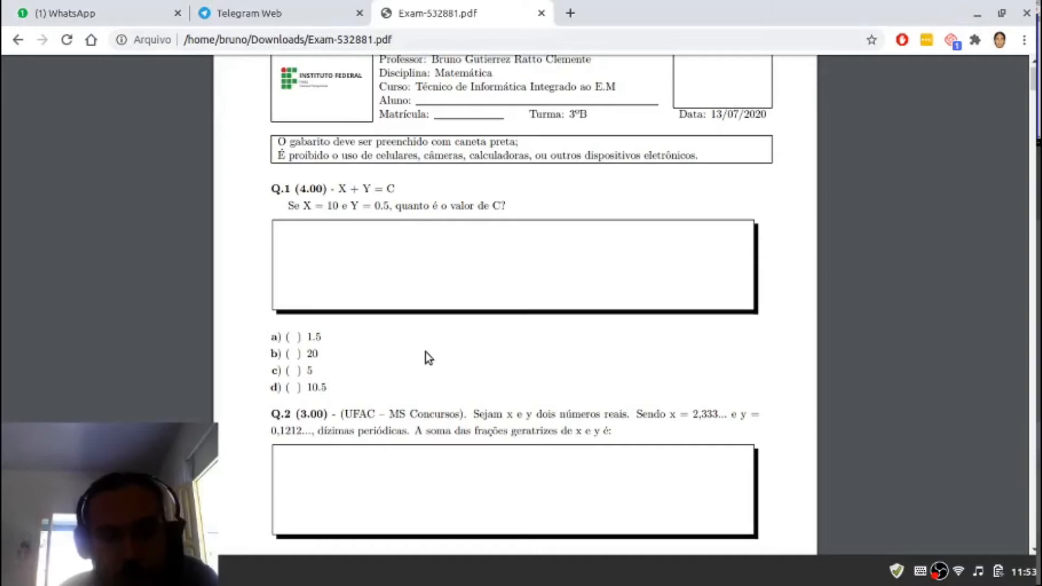
{"action": "scroll", "coordinate": [458, 313], "scroll_direction": "down", "scroll_amount": 6}
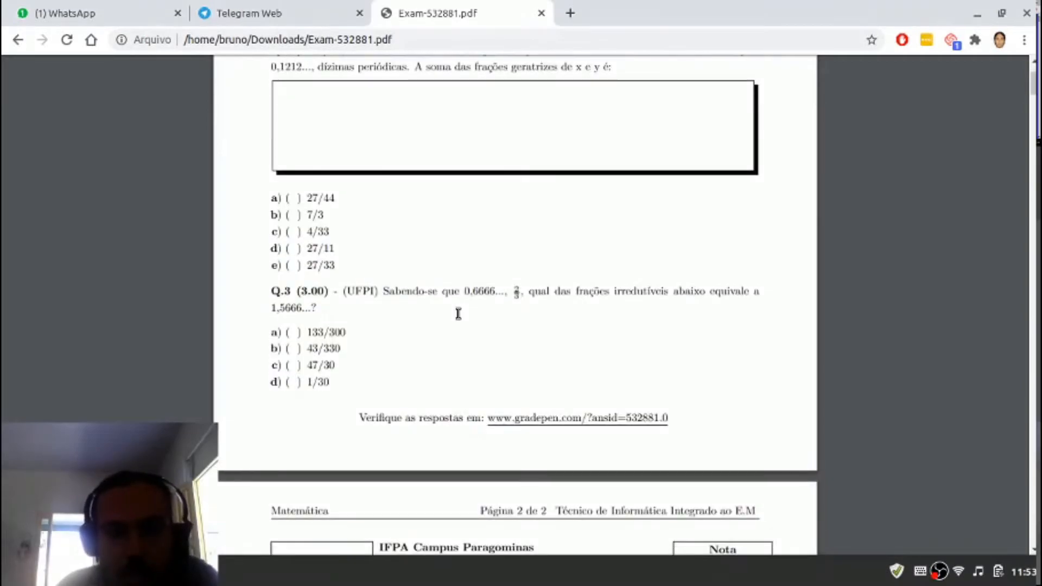
Open the online answer key for exam version 532881.5 from the verification link at the end of its questions.
{"action": "left_click_drag", "start_coordinate": [359, 419], "coordinate": [463, 419]}
{"action": "left_click", "coordinate": [476, 417]}
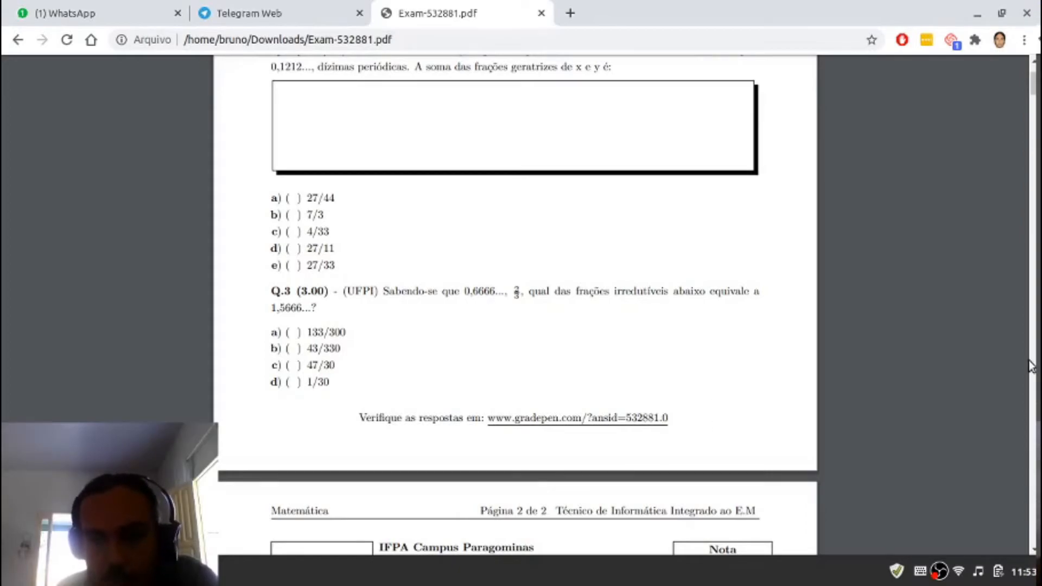
{"action": "scroll", "coordinate": [516, 304], "scroll_direction": "down", "scroll_amount": 15}
{"action": "scroll", "coordinate": [555, 336], "scroll_direction": "down", "scroll_amount": 20}
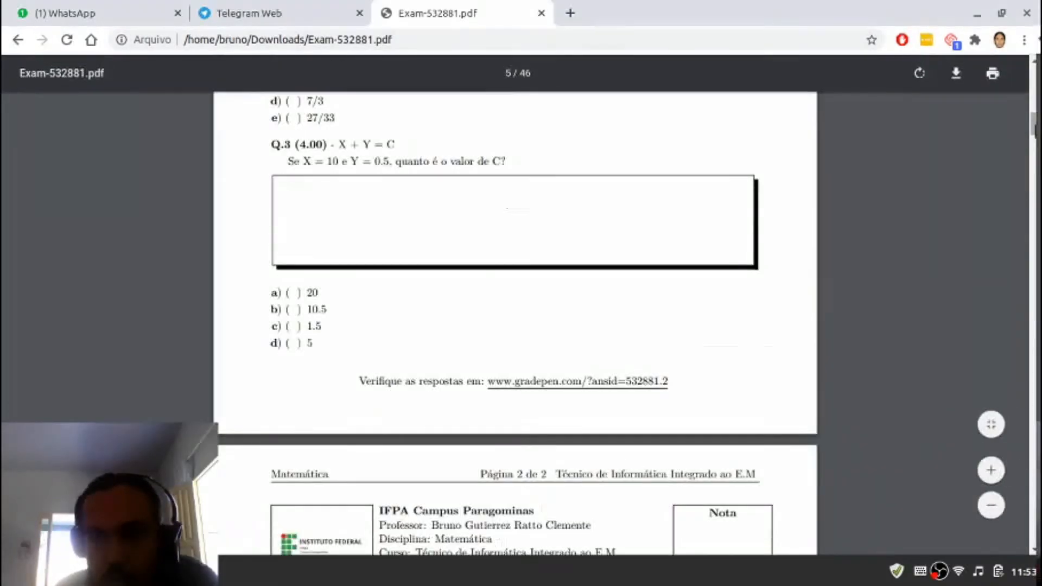
{"action": "scroll", "coordinate": [513, 286], "scroll_direction": "down", "scroll_amount": 10}
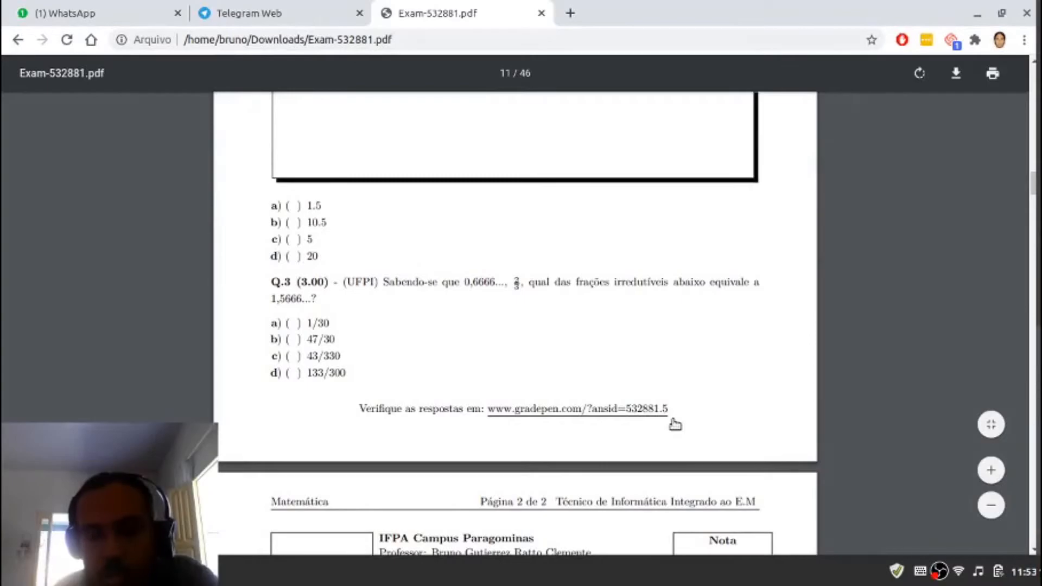
{"action": "left_click", "coordinate": [566, 415]}
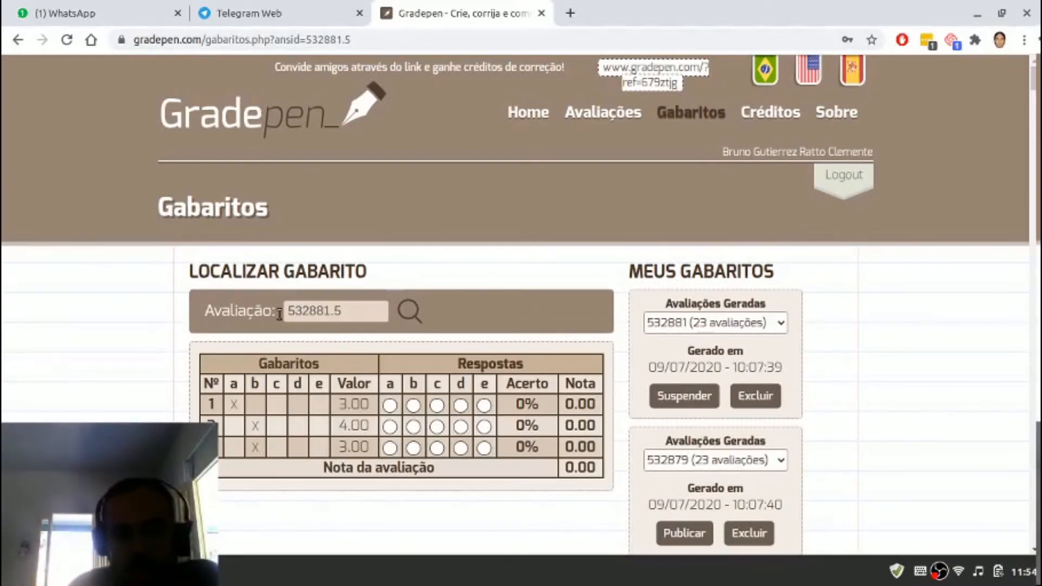
Mark alternative a for question 1, e for question 2 and b for question 3, and check the evaluation's total grade.
{"action": "left_click", "coordinate": [390, 405]}
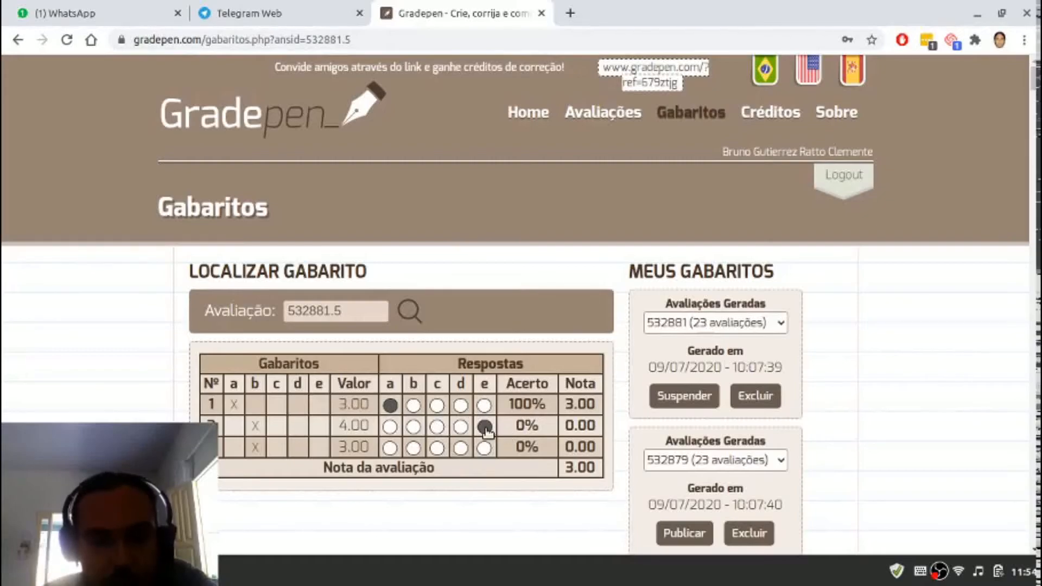
{"action": "left_click", "coordinate": [414, 448]}
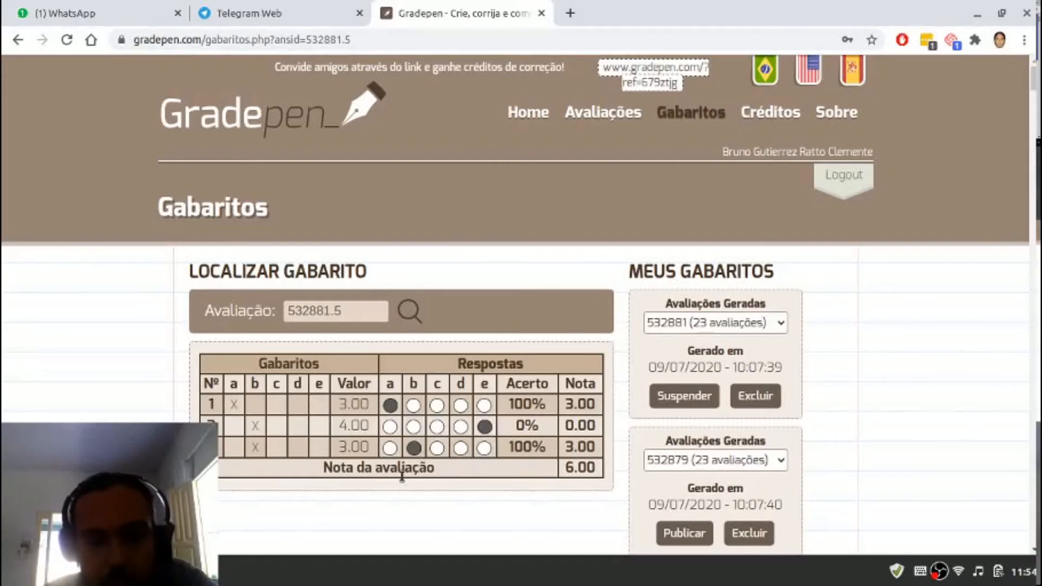
{"action": "double_click", "coordinate": [574, 470]}
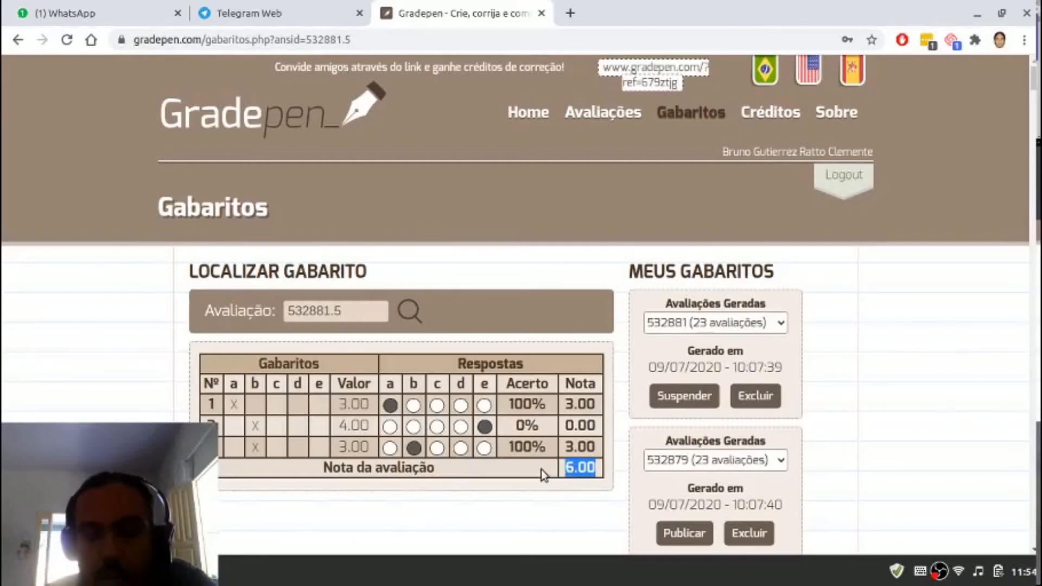
{"action": "left_click", "coordinate": [525, 456]}
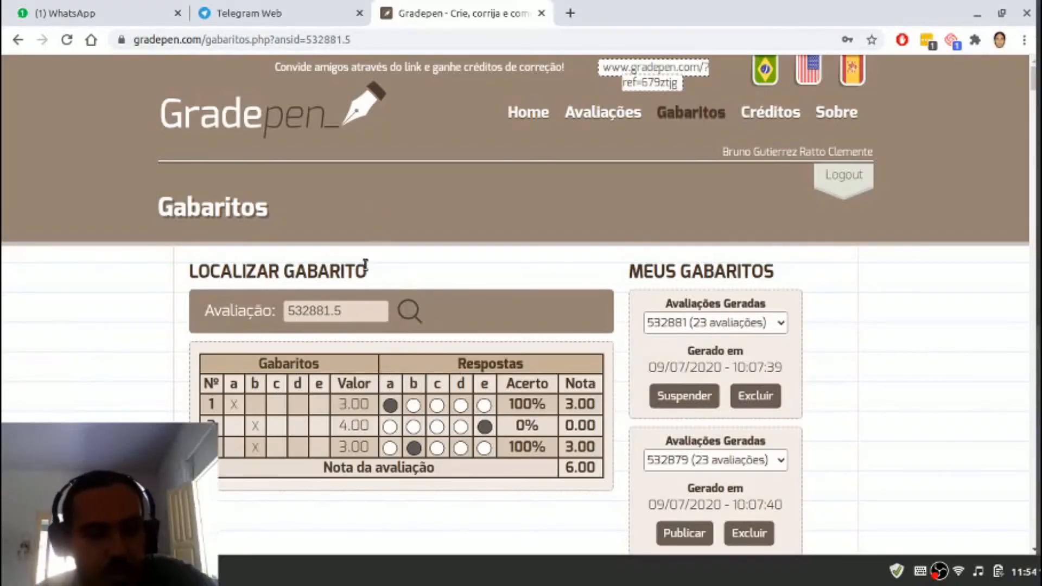
Switch to Master PDF Editor, examine the first exam version's answer sheet with its QR code, and return to the Gradepen answer key.
{"action": "key", "text": "alt+Tab"}
{"action": "key", "text": "alt+Tab"}
{"action": "key", "text": "alt+Tab"}
{"action": "key", "text": "alt+Tab"}
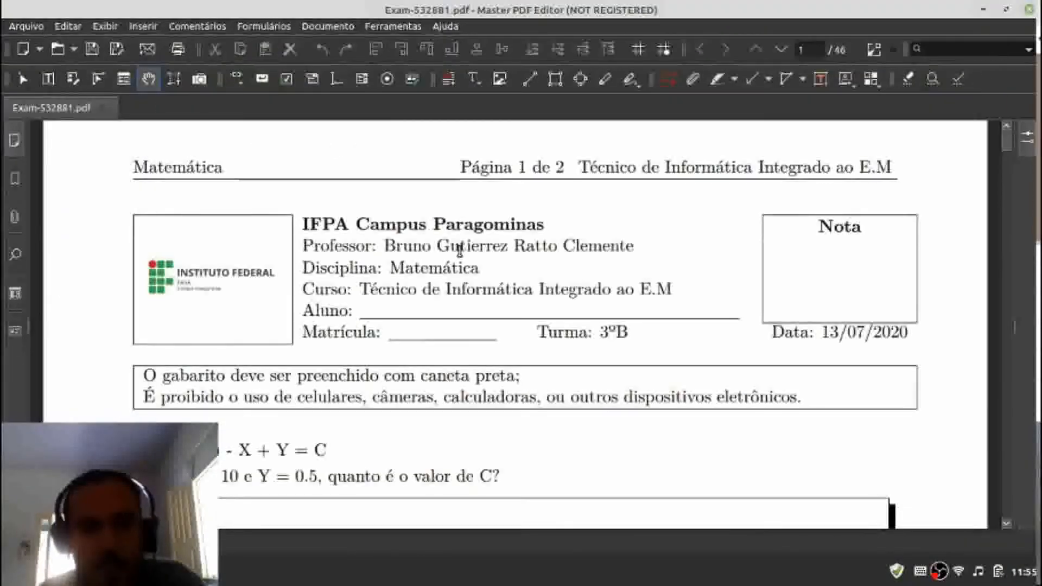
{"action": "scroll", "coordinate": [472, 255], "scroll_direction": "down", "scroll_amount": 15}
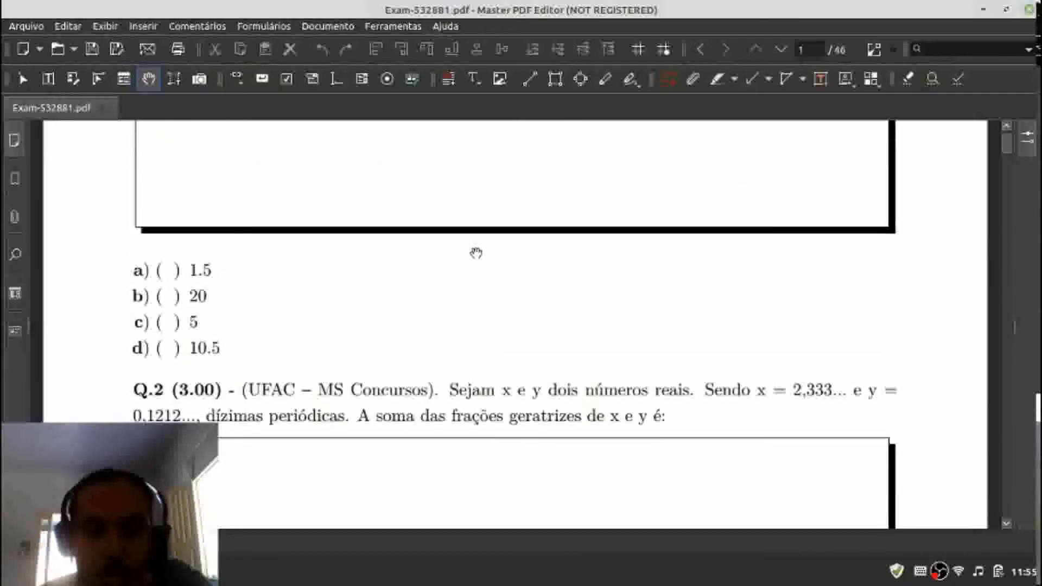
{"action": "scroll", "coordinate": [489, 277], "scroll_direction": "down", "scroll_amount": 5}
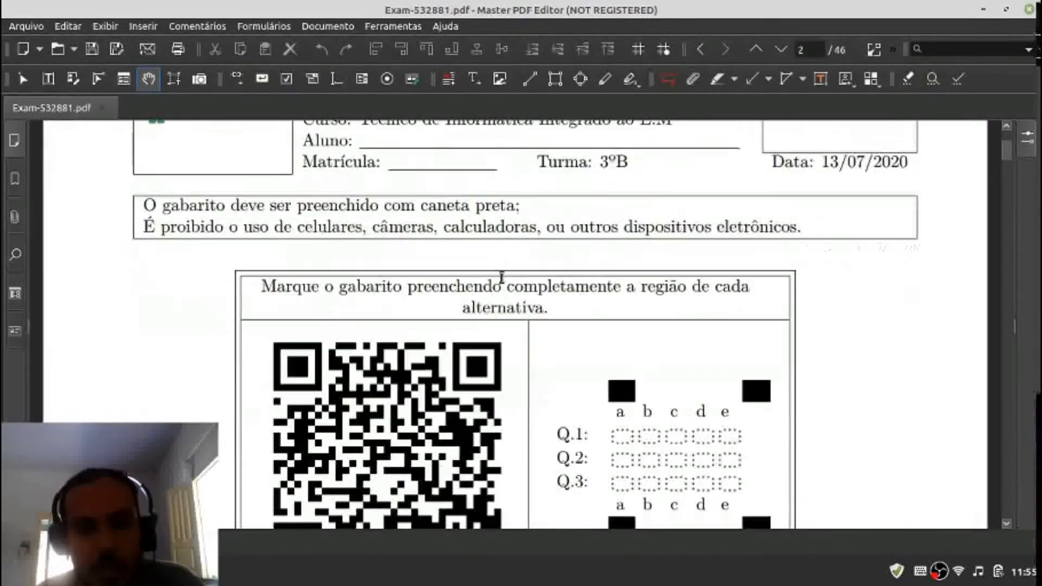
{"action": "scroll", "coordinate": [537, 275], "scroll_direction": "down", "scroll_amount": 1, "text": "ctrl"}
{"action": "scroll", "coordinate": [489, 304], "scroll_direction": "down", "scroll_amount": 2}
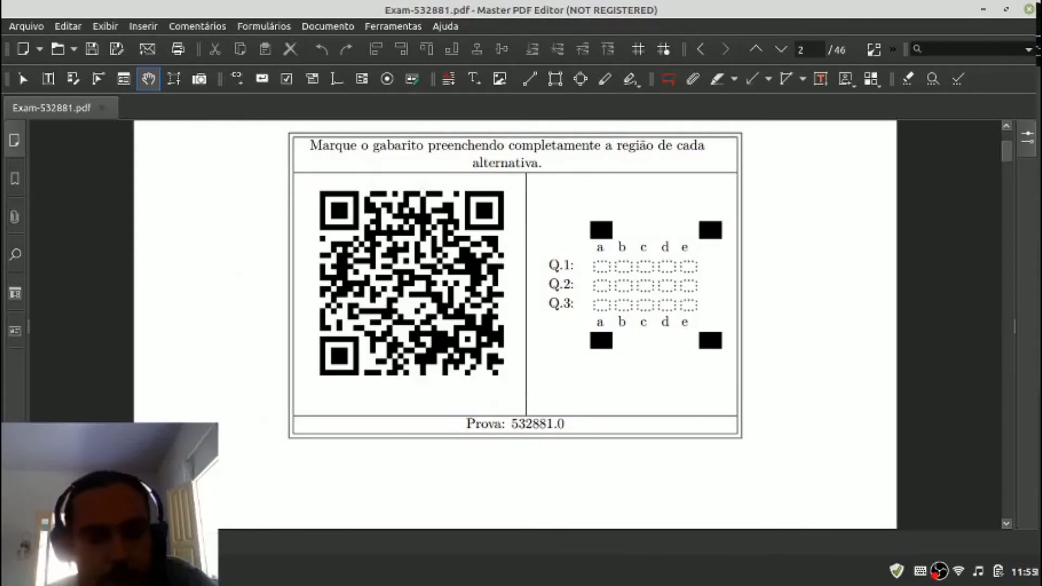
{"action": "key", "text": "alt+Tab"}
{"action": "left_click", "coordinate": [477, 11]}
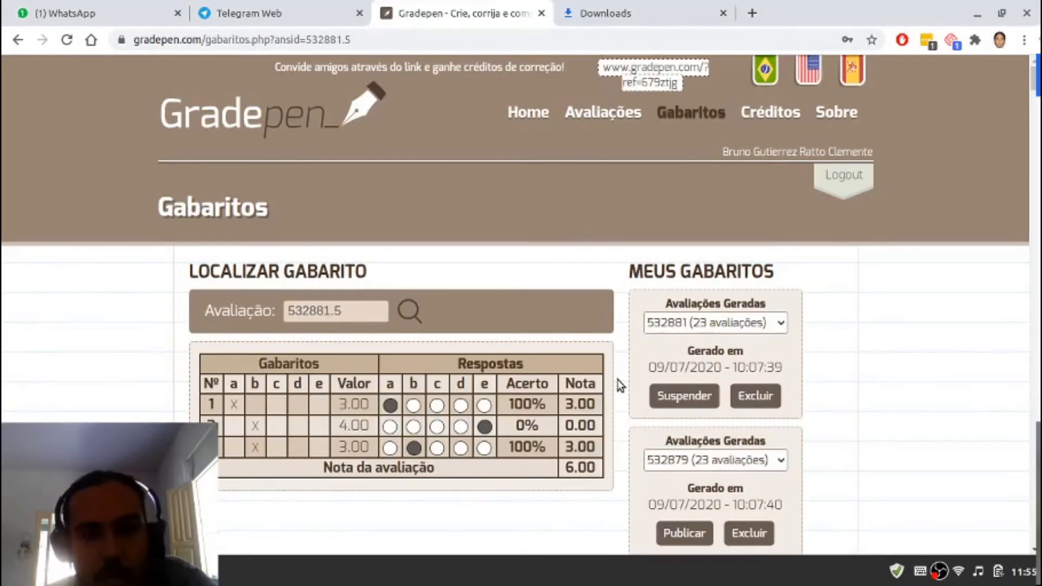
Try marking alternative c as a second answer for question 1, and clear that extra mark.
{"action": "left_click", "coordinate": [437, 406]}
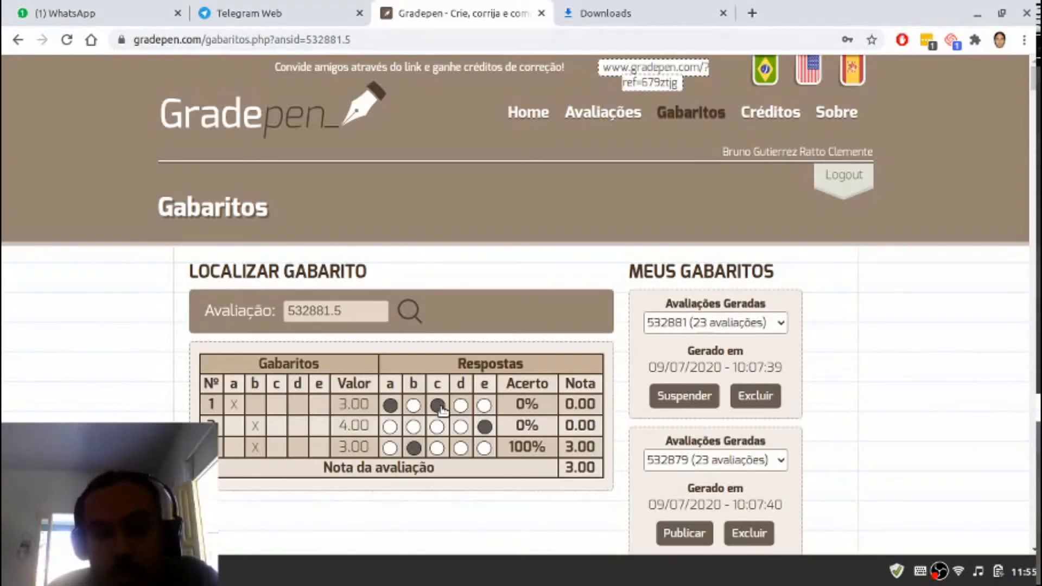
{"action": "left_click", "coordinate": [439, 407]}
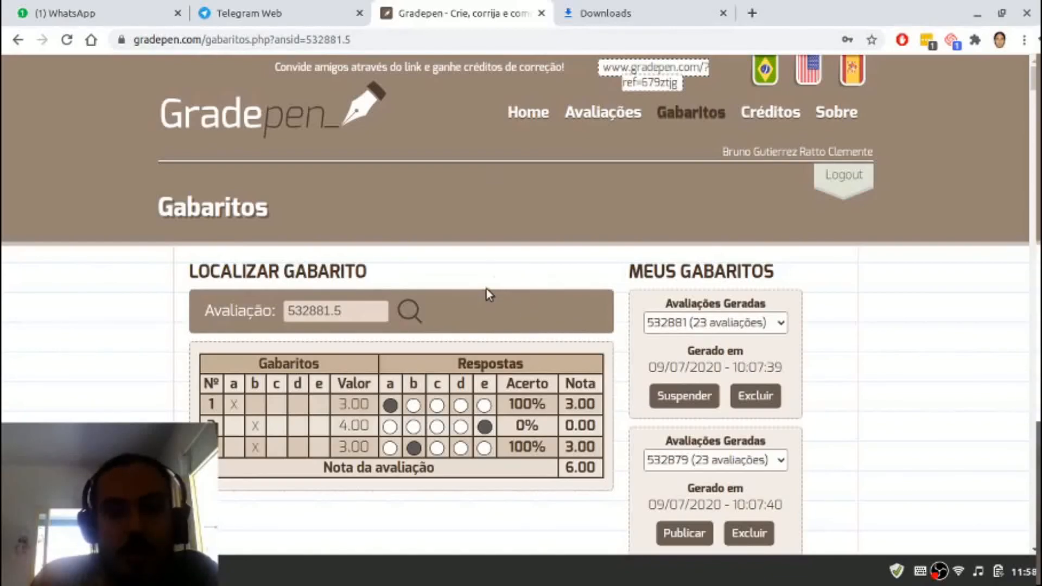
{"action": "triple_click", "coordinate": [390, 275]}
{"action": "left_click", "coordinate": [388, 276]}
{"action": "triple_click", "coordinate": [387, 276]}
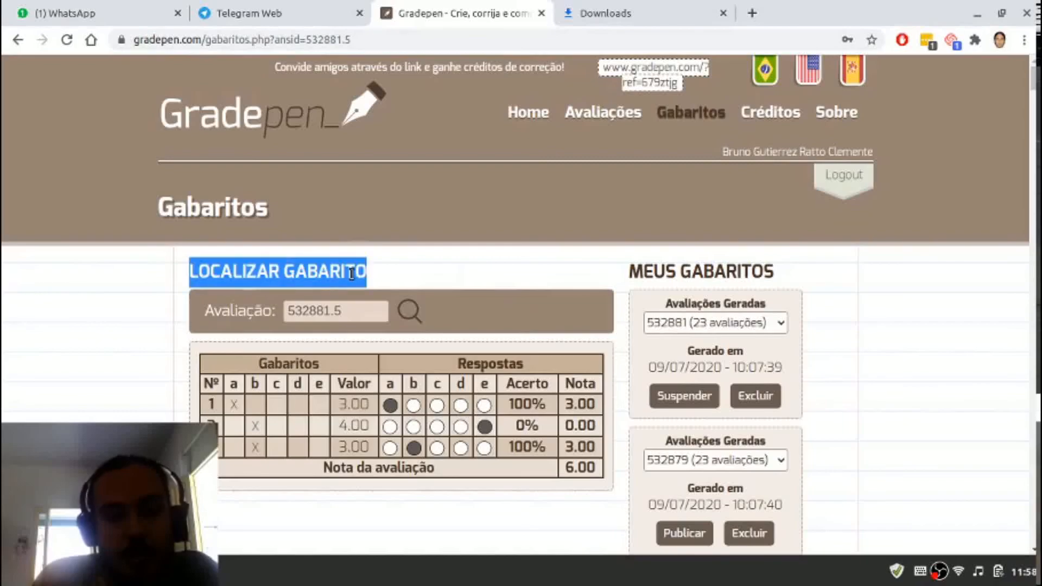
{"action": "left_click", "coordinate": [388, 277]}
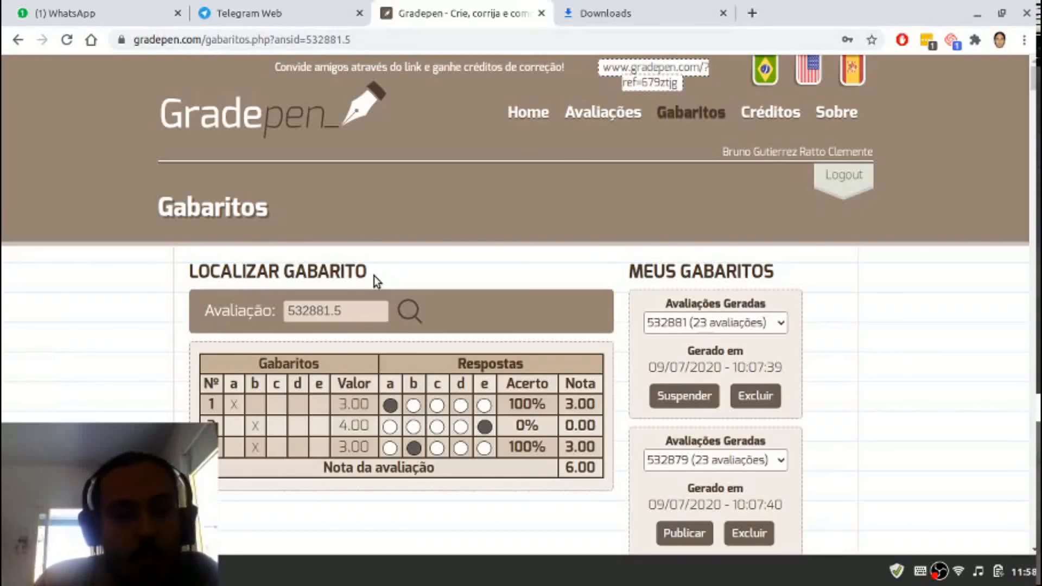
{"action": "triple_click", "coordinate": [373, 275]}
{"action": "left_click", "coordinate": [415, 275]}
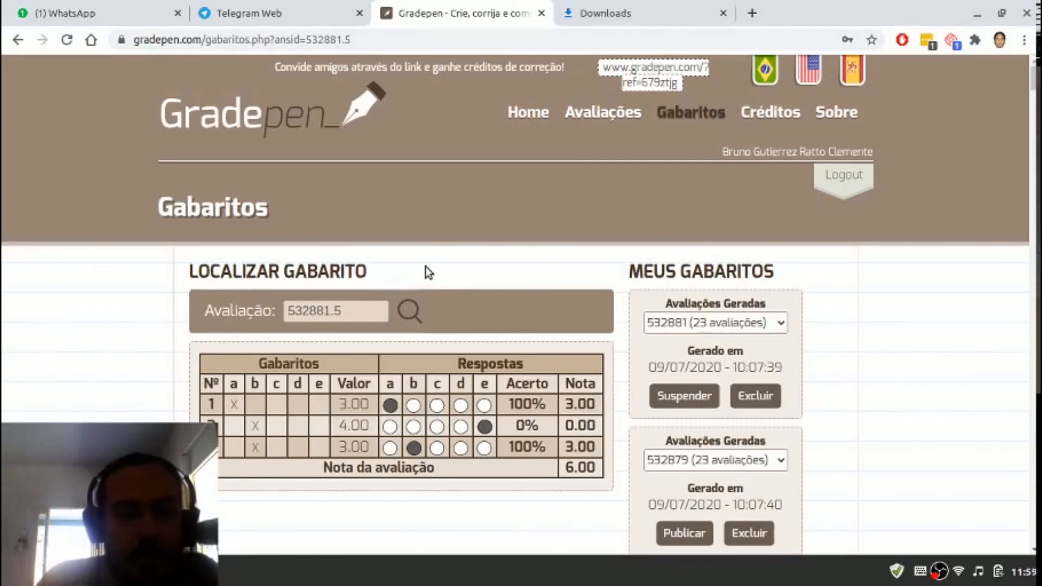
{"action": "triple_click", "coordinate": [348, 269]}
{"action": "left_click", "coordinate": [415, 274]}
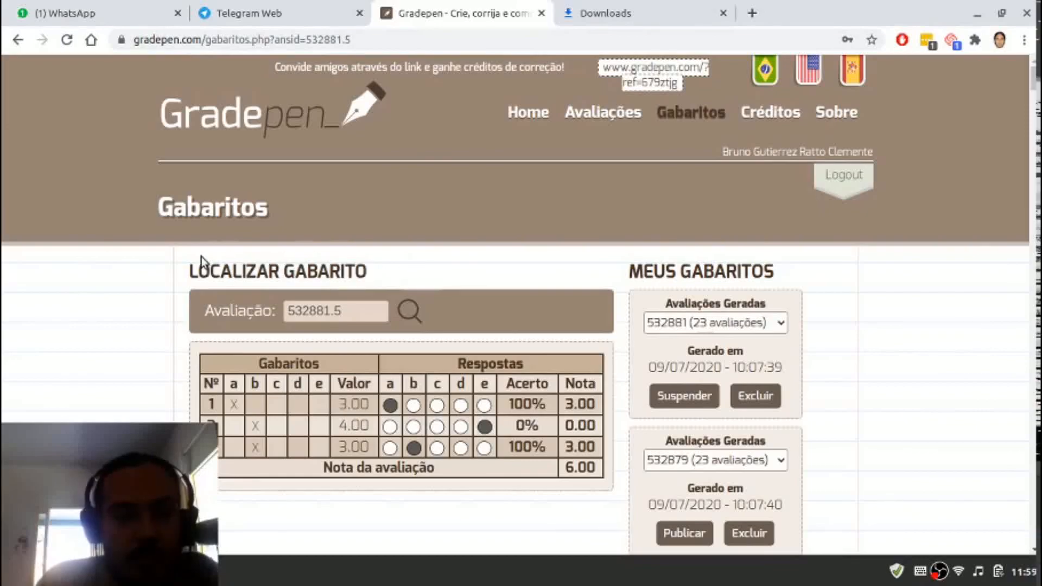
{"action": "left_click_drag", "start_coordinate": [193, 271], "coordinate": [367, 271]}
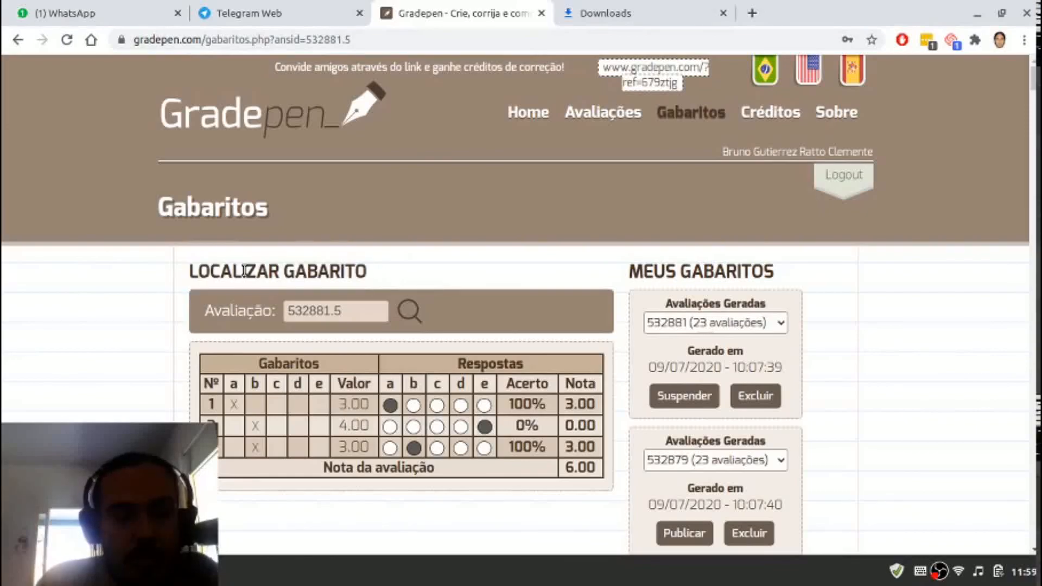